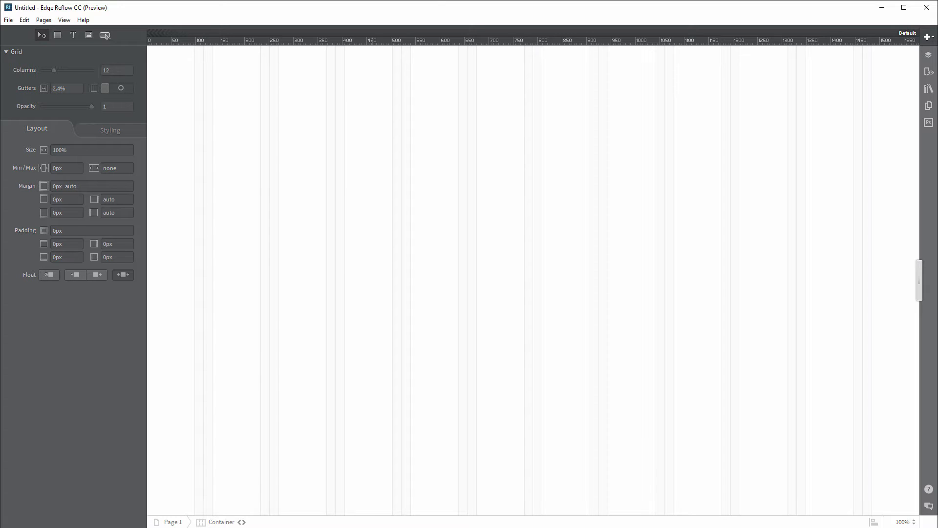
Step: In the Creative Cloud app manager, filter the app list to show previous versions
{"action": "key", "text": "alt+Tab"}
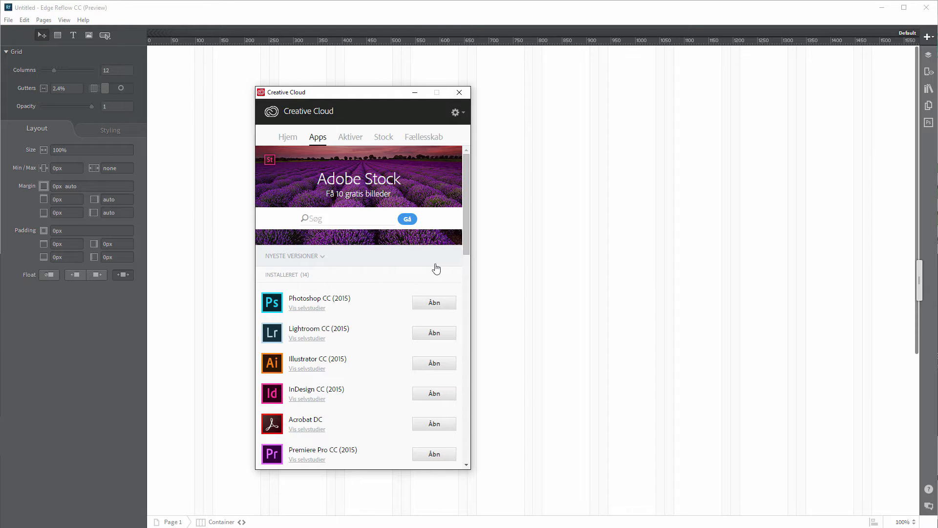
{"action": "left_click_drag", "start_coordinate": [466, 224], "coordinate": [459, 383]}
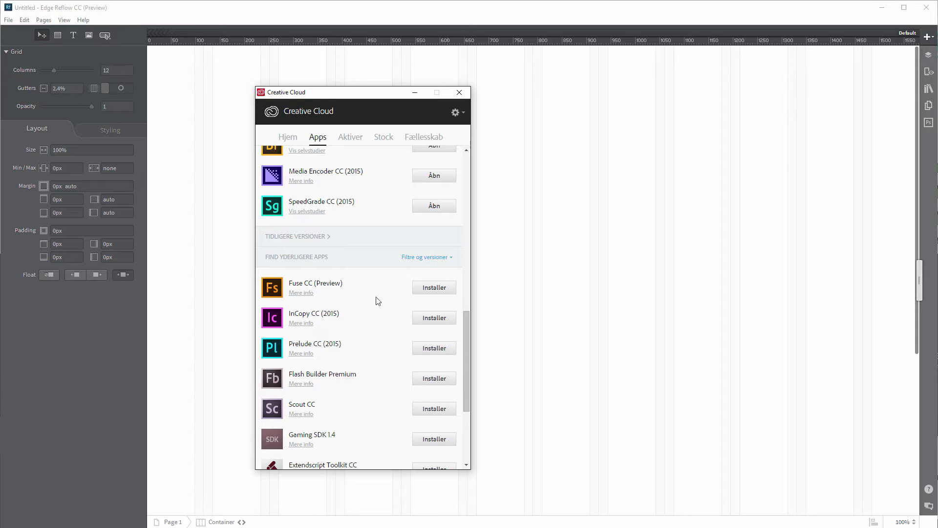
{"action": "left_click", "coordinate": [438, 259]}
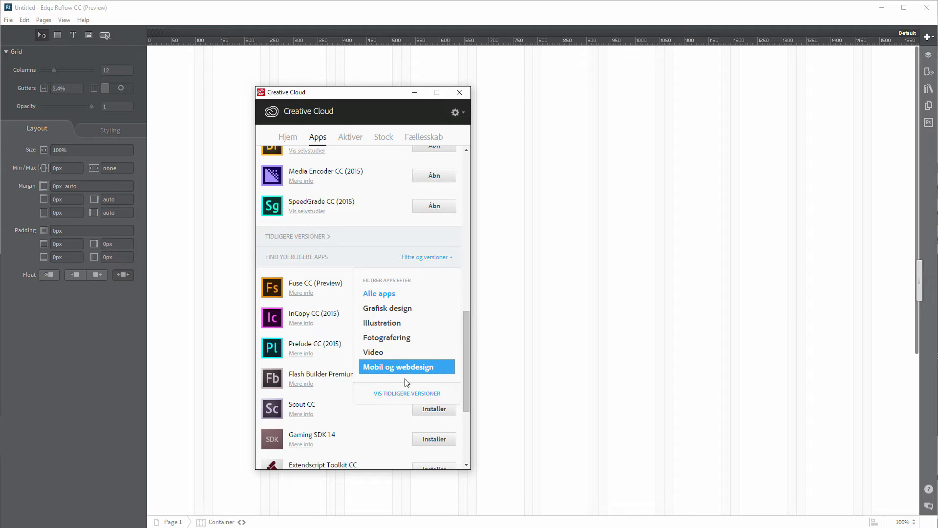
{"action": "left_click", "coordinate": [400, 398]}
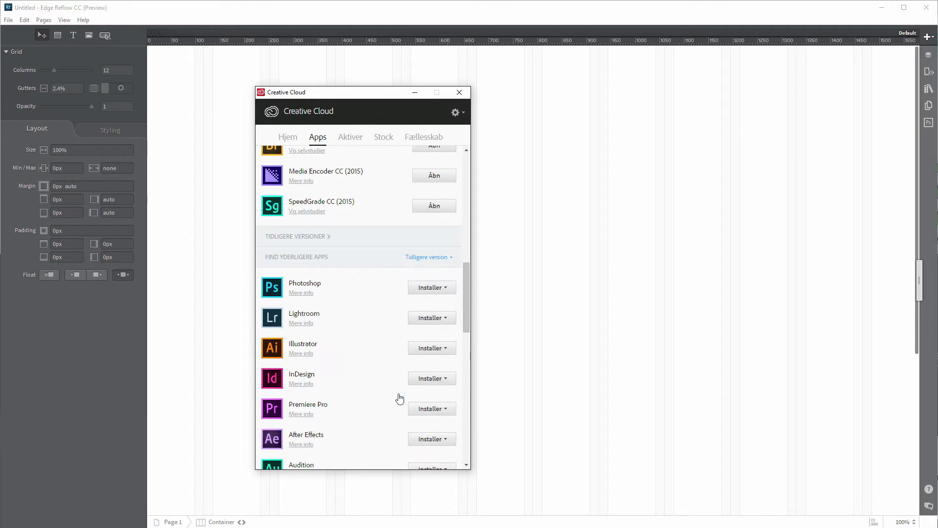
{"action": "left_click_drag", "start_coordinate": [464, 300], "coordinate": [474, 420]}
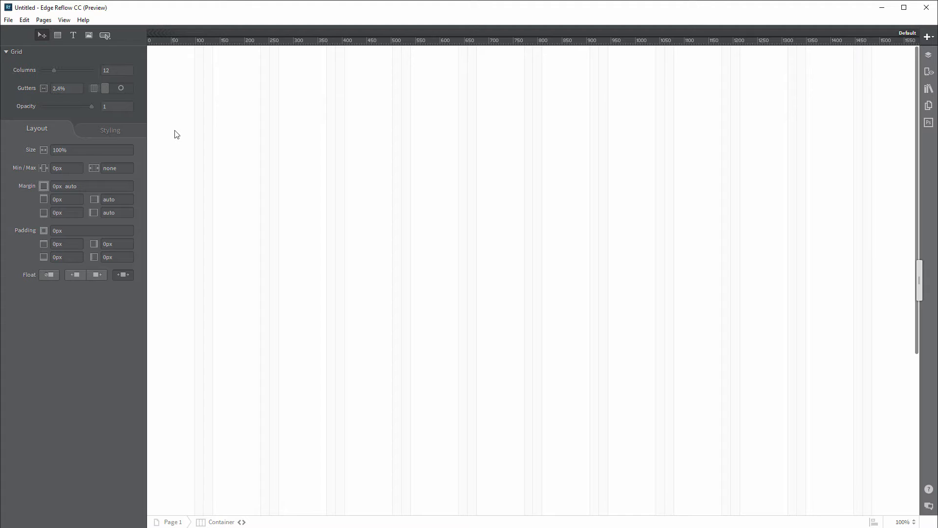
Step: Draw a tall box across the middle of the page and nudge it flush with the top
{"action": "left_click", "coordinate": [57, 36]}
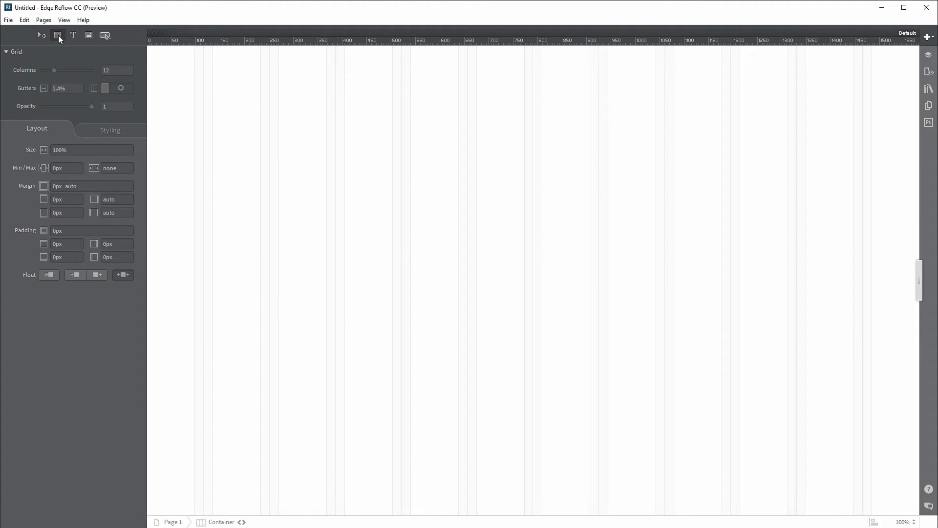
{"action": "left_click_drag", "start_coordinate": [288, 46], "coordinate": [800, 514]}
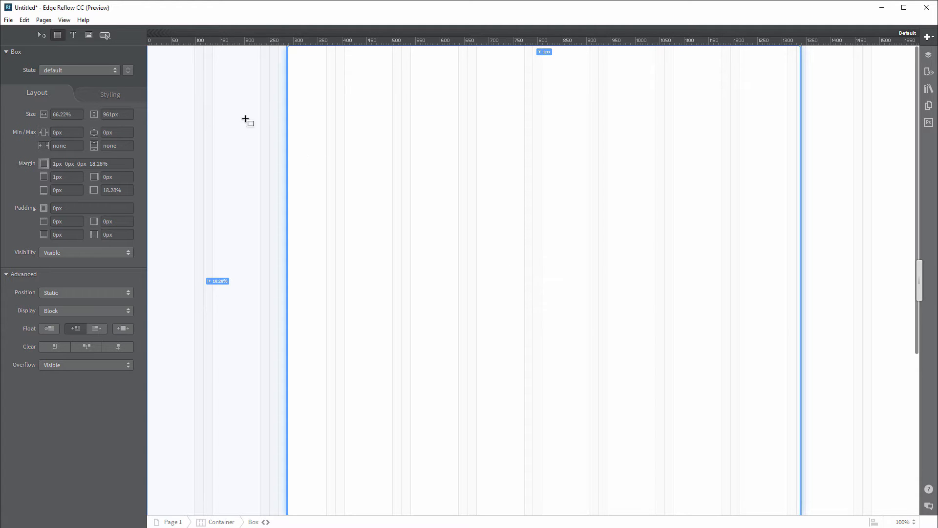
{"action": "left_click", "coordinate": [42, 36]}
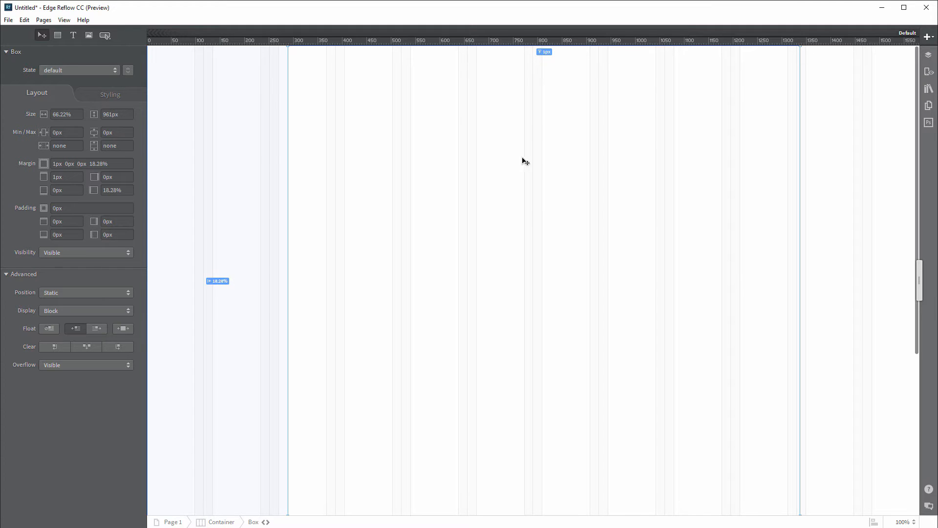
{"action": "left_click_drag", "start_coordinate": [536, 224], "coordinate": [533, 182]}
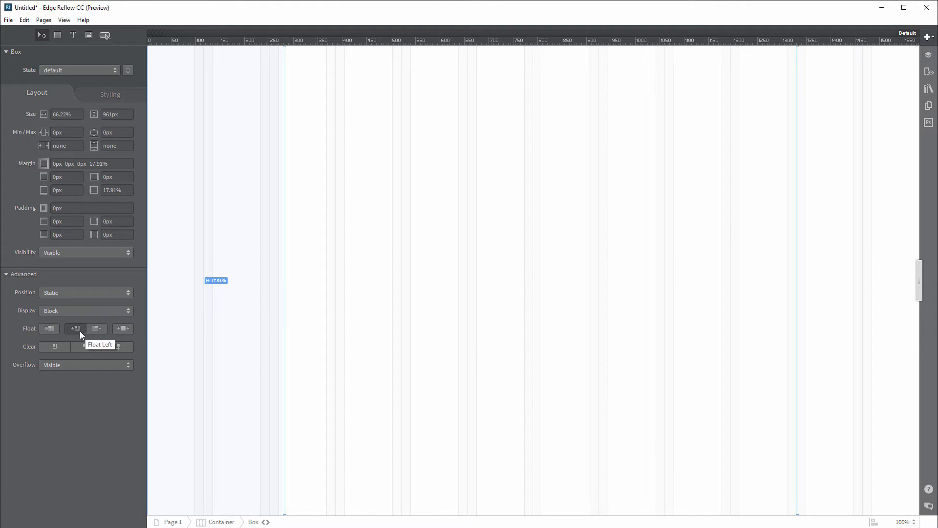
Step: Set the box to no float, 0px auto margins, 75% width and 960px max width
{"action": "left_click", "coordinate": [46, 330]}
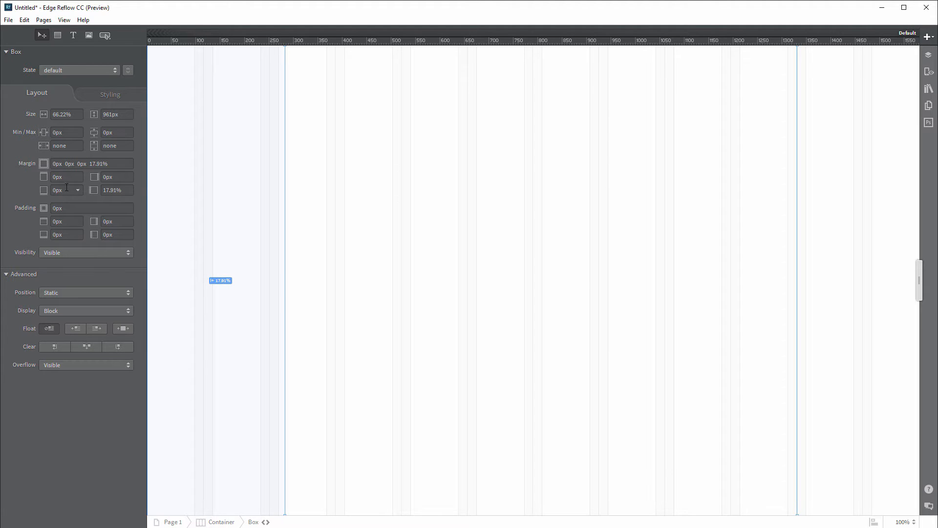
{"action": "left_click", "coordinate": [115, 165]}
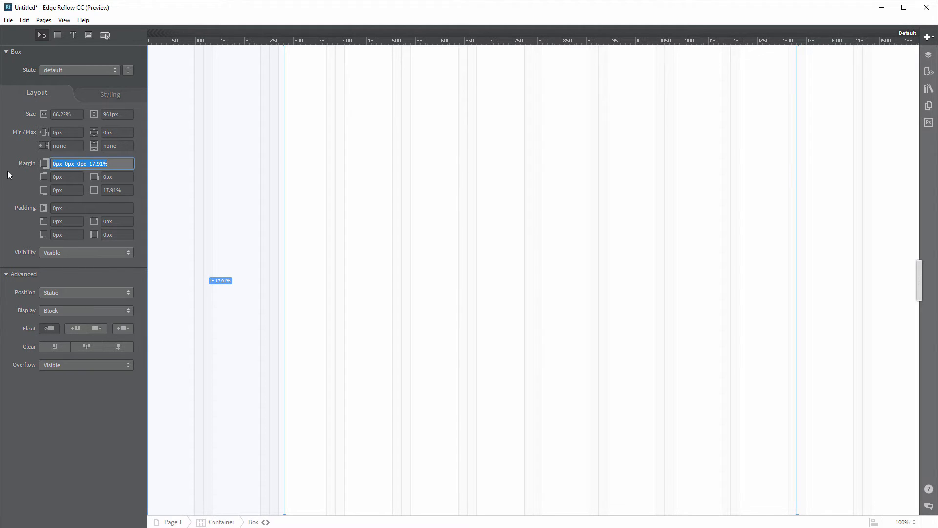
{"action": "type", "text": "0px auto"}
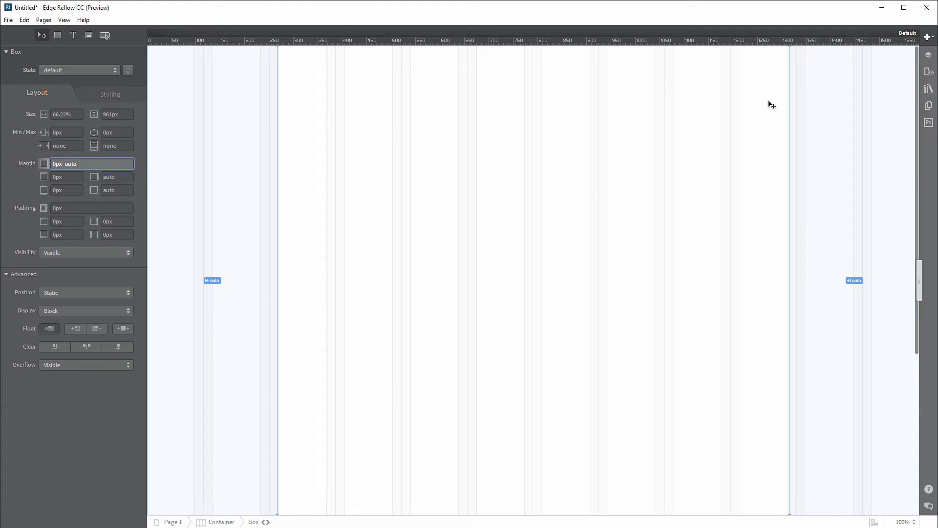
{"action": "left_click", "coordinate": [67, 115]}
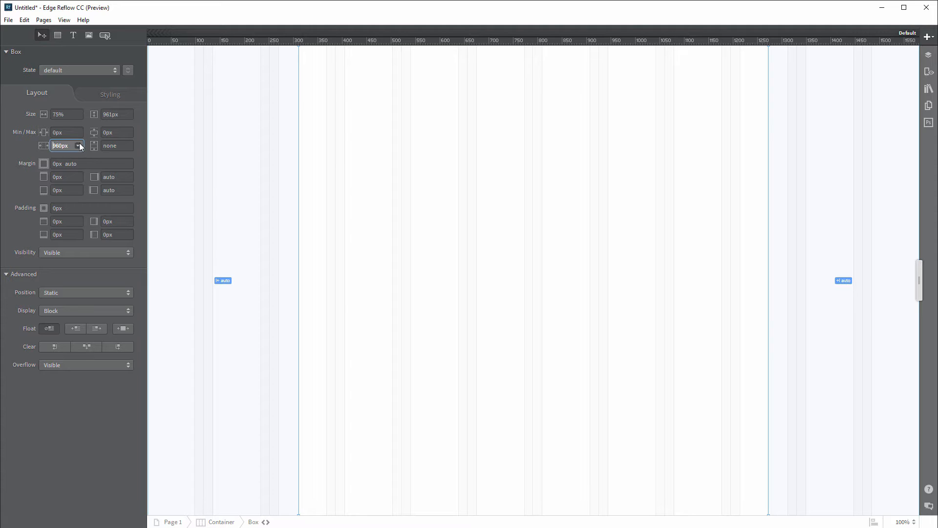
{"action": "left_click", "coordinate": [60, 113]}
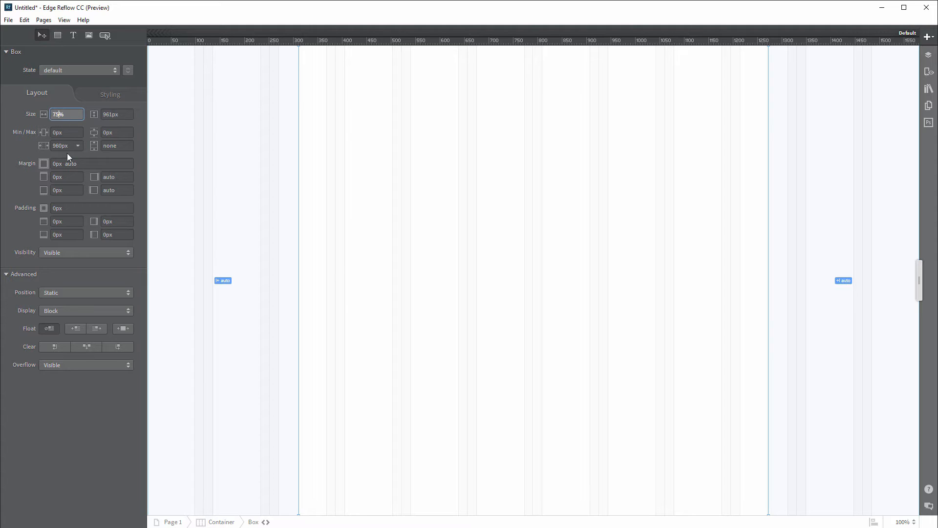
{"action": "left_click", "coordinate": [20, 177]}
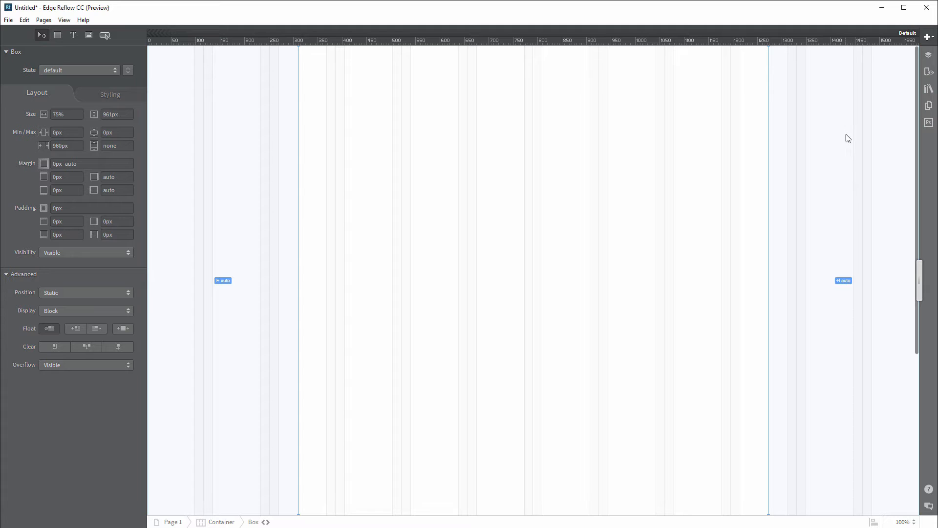
{"action": "left_click", "coordinate": [289, 122]}
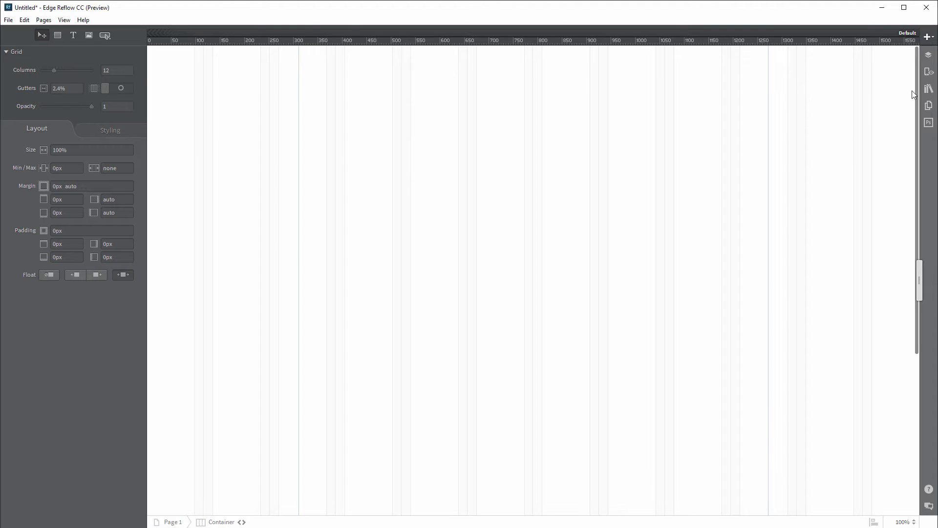
Step: Select the Container in the layers list and add bg (2).jpg as its tiled background
{"action": "left_click", "coordinate": [928, 55]}
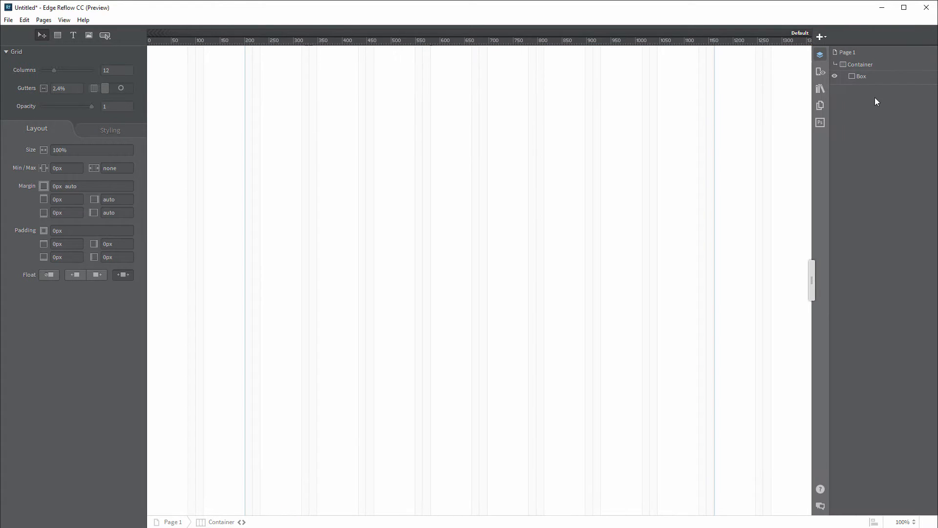
{"action": "left_click", "coordinate": [864, 53]}
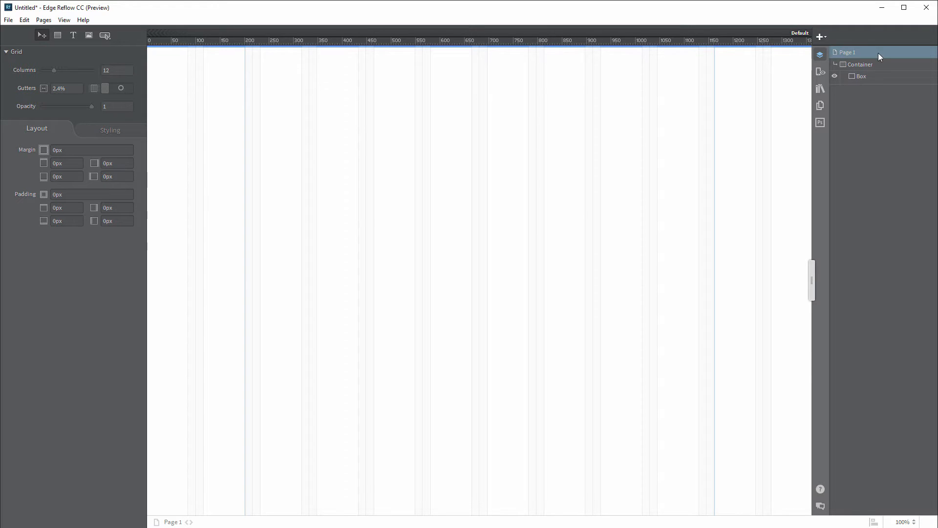
{"action": "left_click", "coordinate": [874, 64]}
{"action": "left_click", "coordinate": [109, 130]}
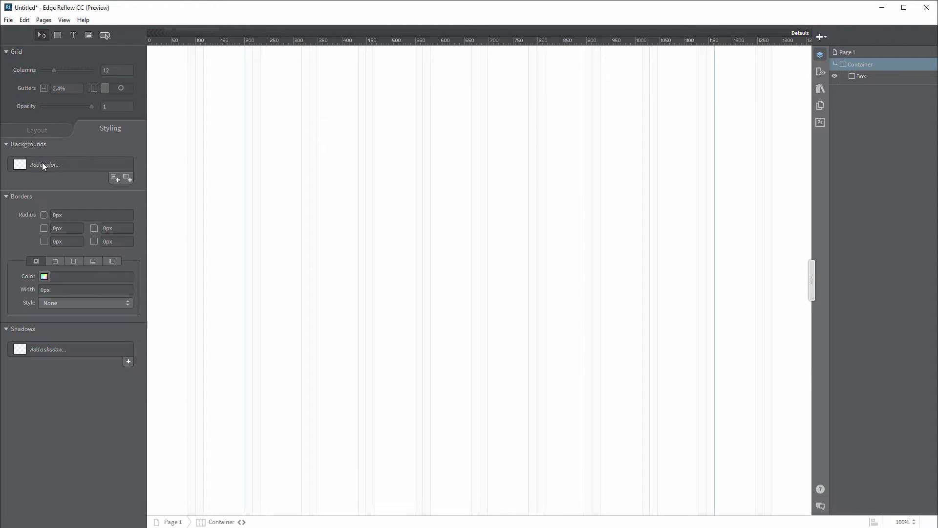
{"action": "left_click", "coordinate": [116, 178]}
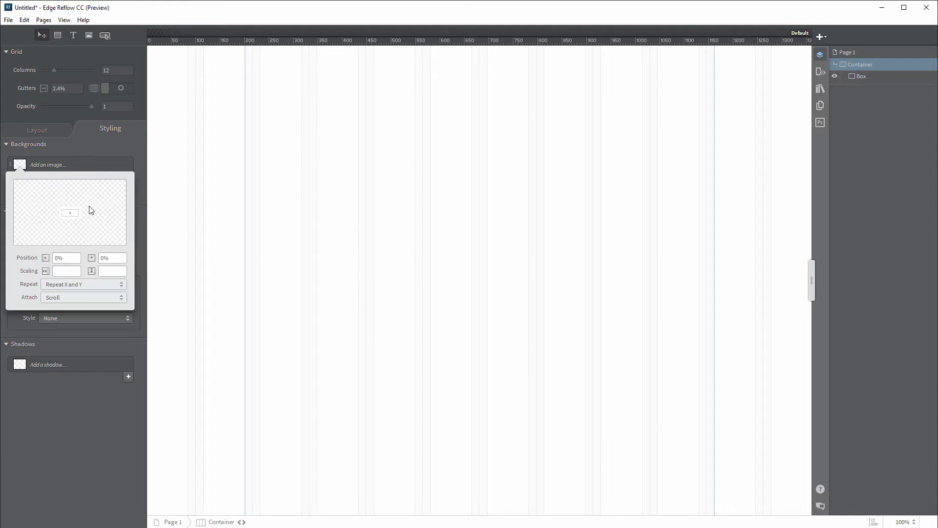
{"action": "left_click_drag", "start_coordinate": [1, 303], "coordinate": [98, 215]}
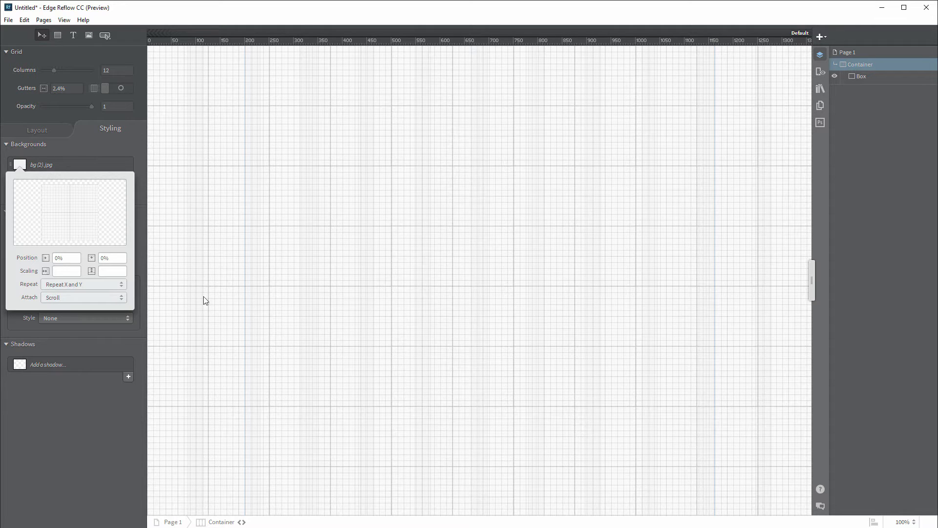
{"action": "left_click", "coordinate": [309, 242]}
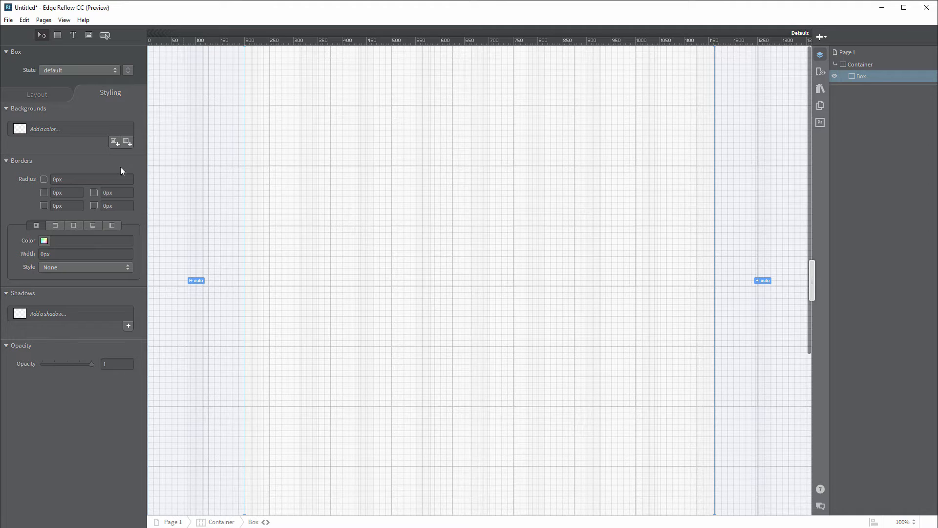
Step: Give the centred box a white rgb(255,255,255) background colour
{"action": "left_click", "coordinate": [45, 130]}
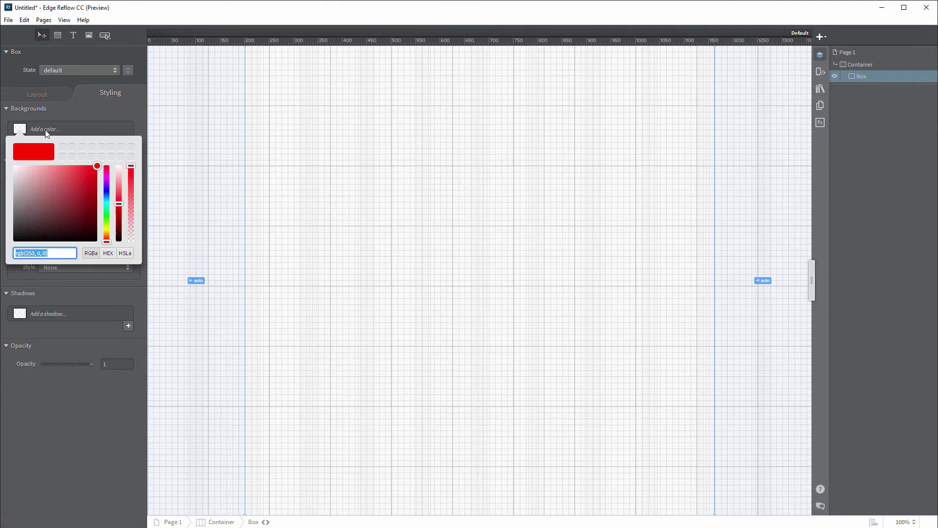
{"action": "left_click_drag", "start_coordinate": [40, 192], "coordinate": [1, 155]}
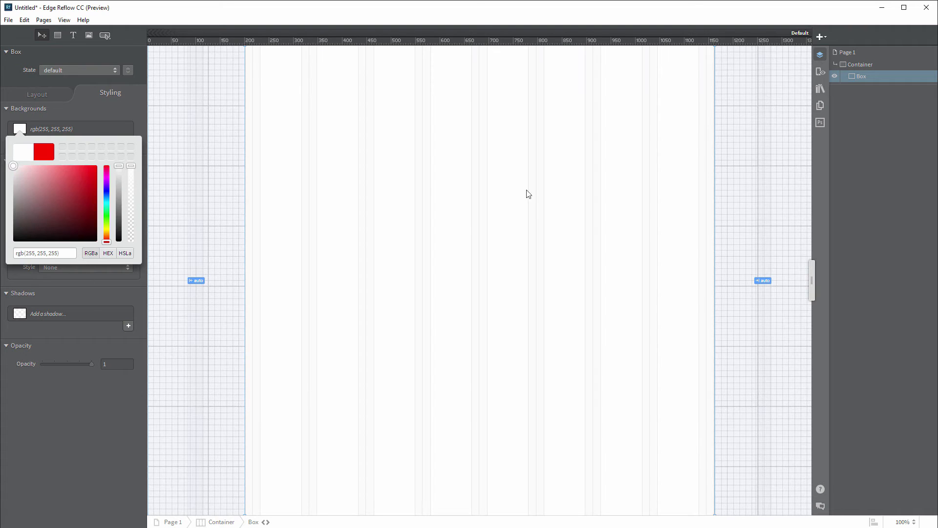
{"action": "left_click", "coordinate": [745, 180]}
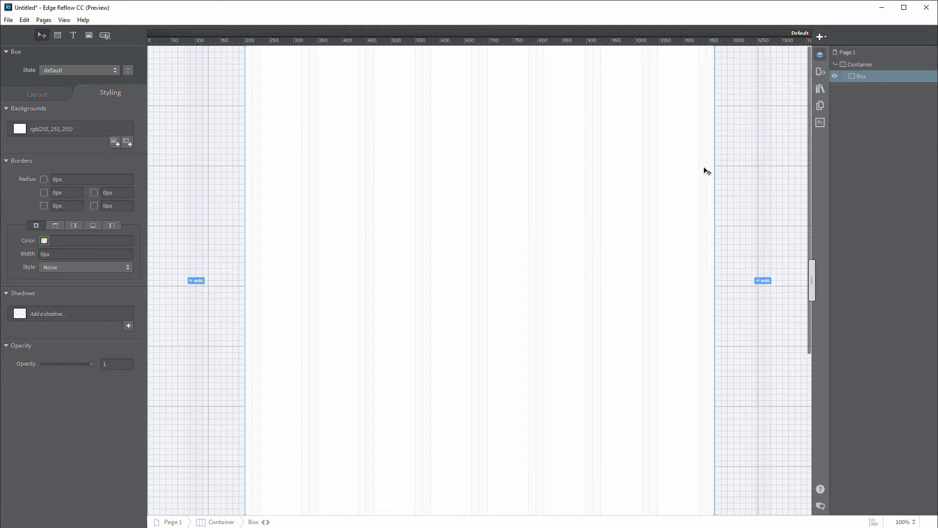
Step: Select the Container and preview the page without editing panels, then restore them
{"action": "left_click", "coordinate": [761, 160]}
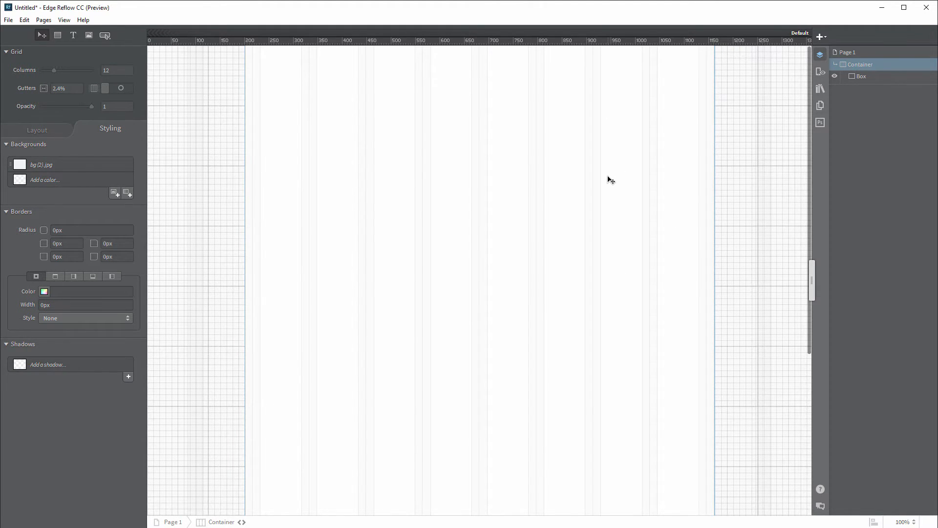
{"action": "key", "text": "Tab"}
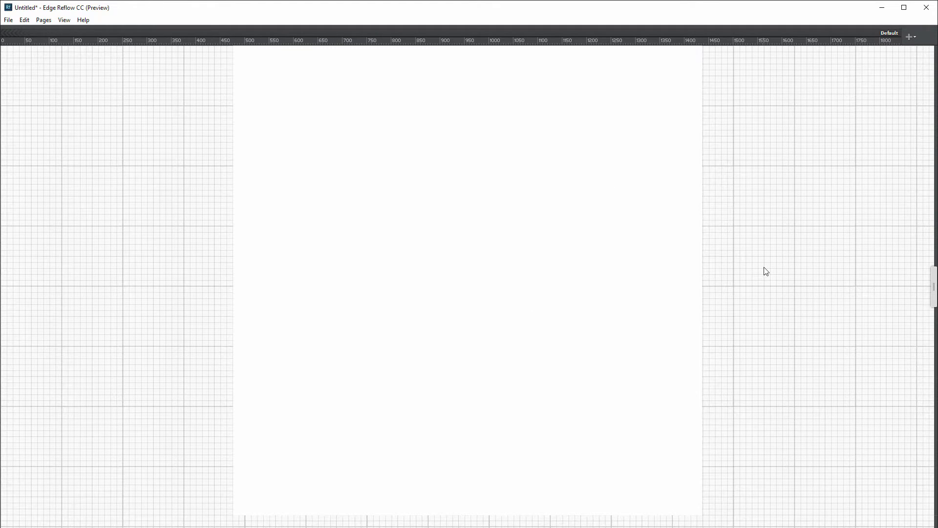
{"action": "key", "text": "Tab"}
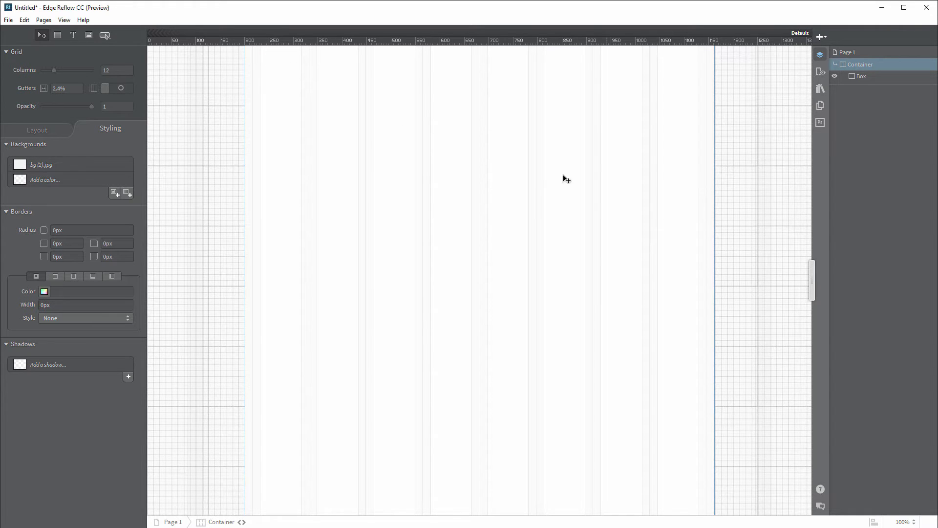
Step: Draw a banner box across the top of the white box, 250px tall at 100% width
{"action": "left_click", "coordinate": [58, 35]}
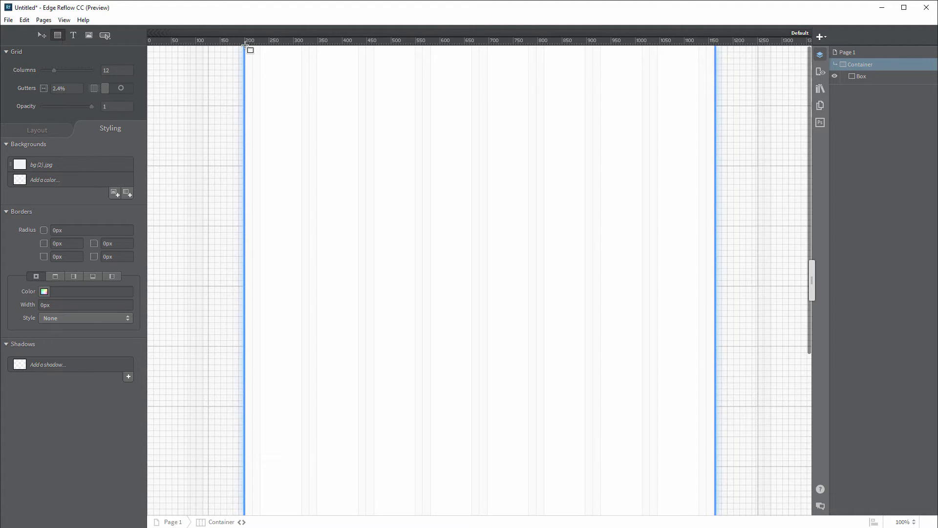
{"action": "mouse_move", "coordinate": [247, 46]}
{"action": "left_mouse_down"}
{"action": "mouse_move", "coordinate": [298, 76]}
{"action": "mouse_move", "coordinate": [696, 172]}
{"action": "mouse_move", "coordinate": [715, 186]}
{"action": "mouse_move", "coordinate": [715, 176]}
{"action": "left_mouse_up"}
{"action": "left_click", "coordinate": [47, 95]}
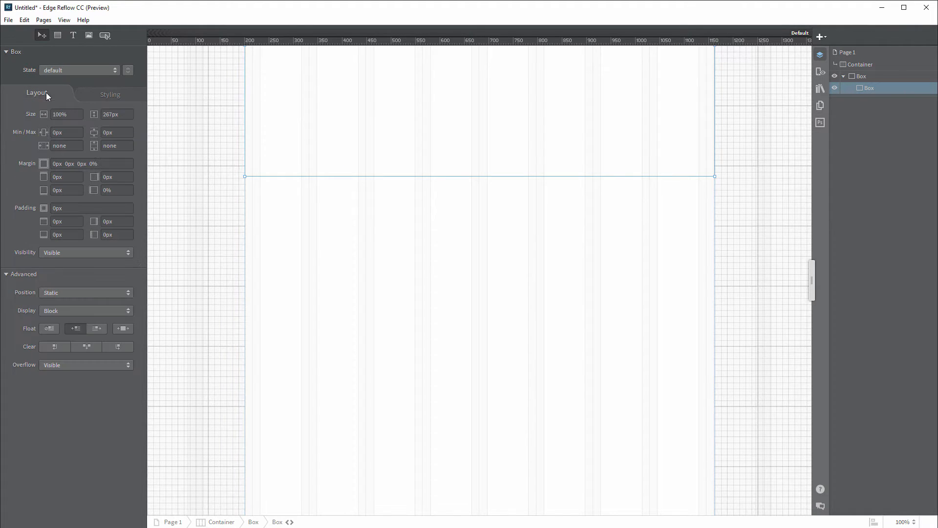
{"action": "left_click", "coordinate": [103, 114]}
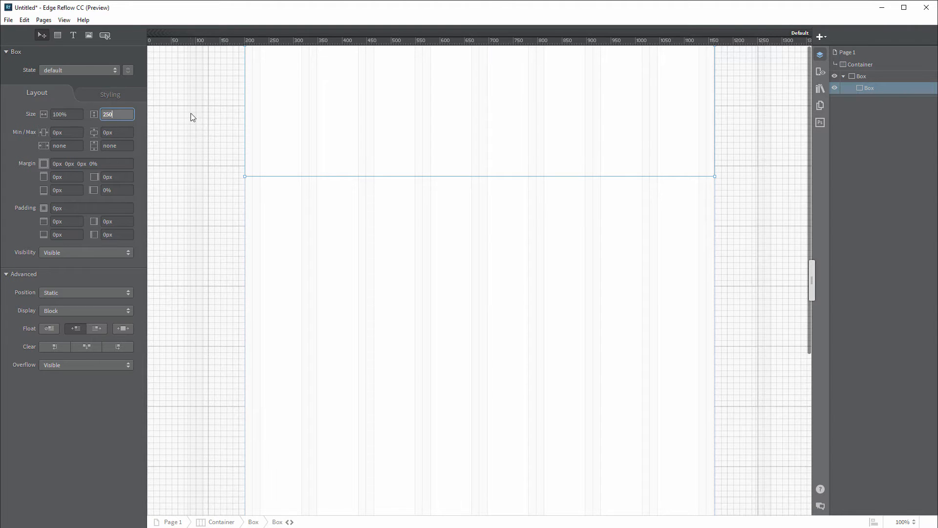
{"action": "left_click", "coordinate": [78, 115]}
{"action": "left_click", "coordinate": [58, 115]}
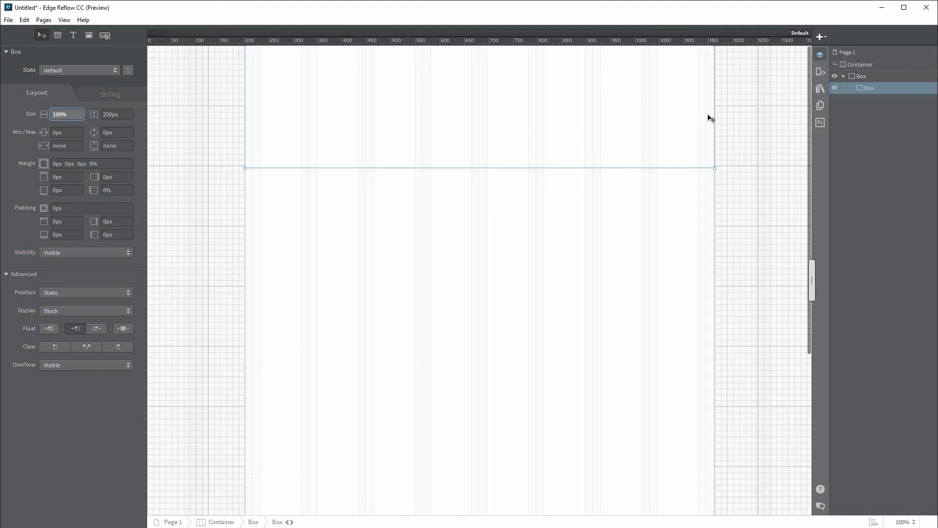
{"action": "left_click", "coordinate": [666, 117]}
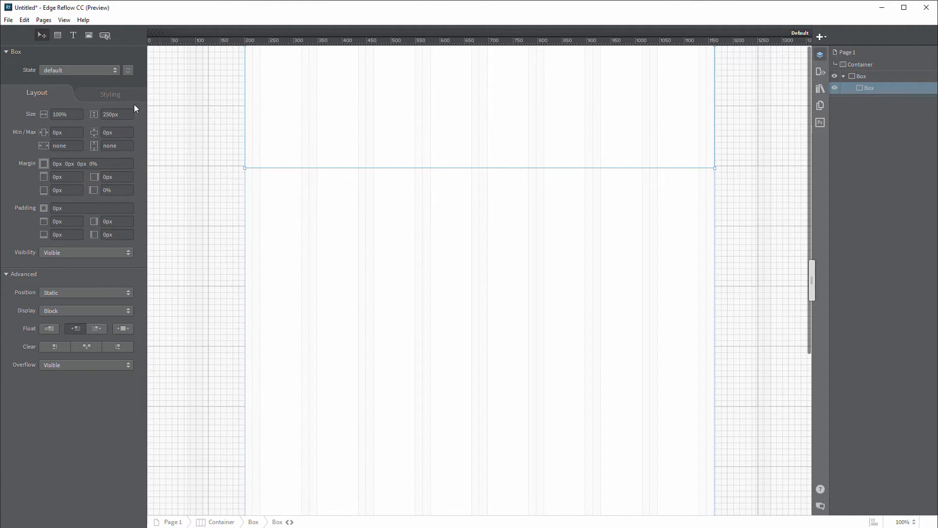
{"action": "left_click", "coordinate": [110, 95]}
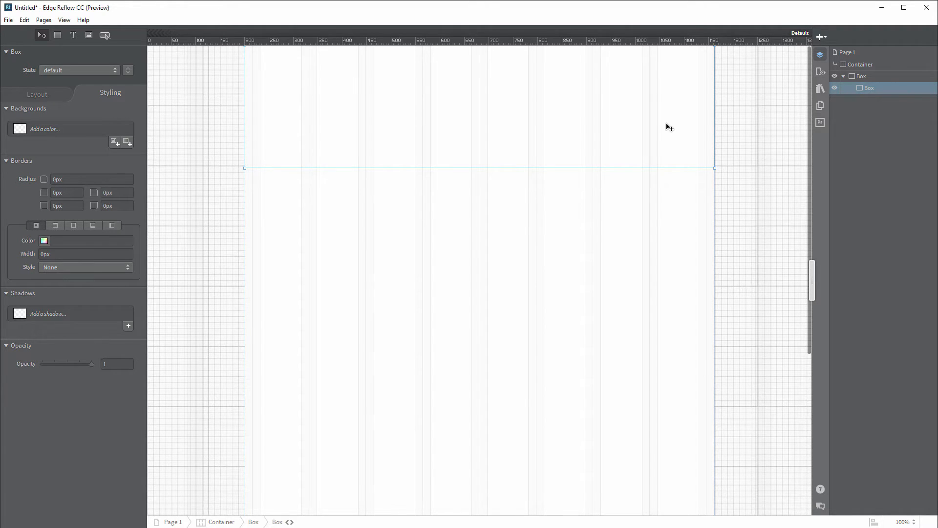
Step: Set banner.jpg as the banner box background scaled to cover, and narrow the page preview
{"action": "left_click", "coordinate": [114, 143]}
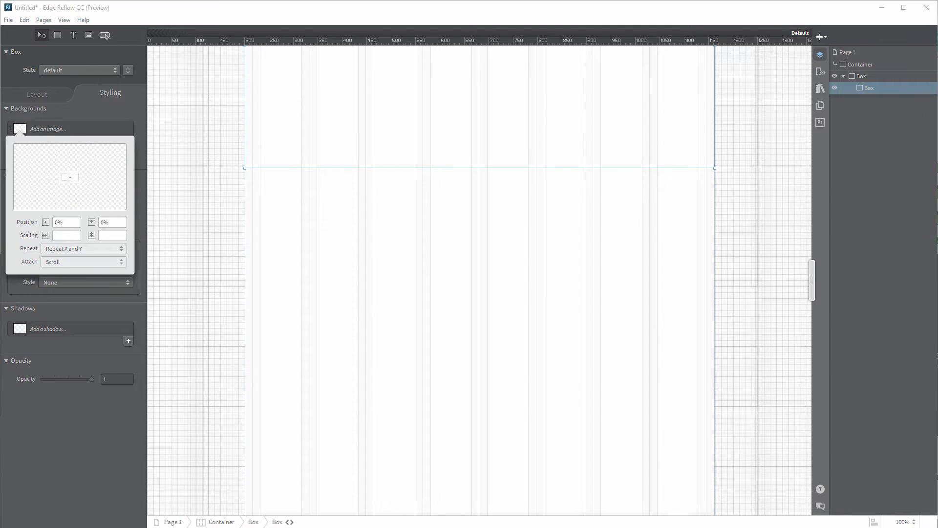
{"action": "left_click_drag", "start_coordinate": [1, 215], "coordinate": [98, 186]}
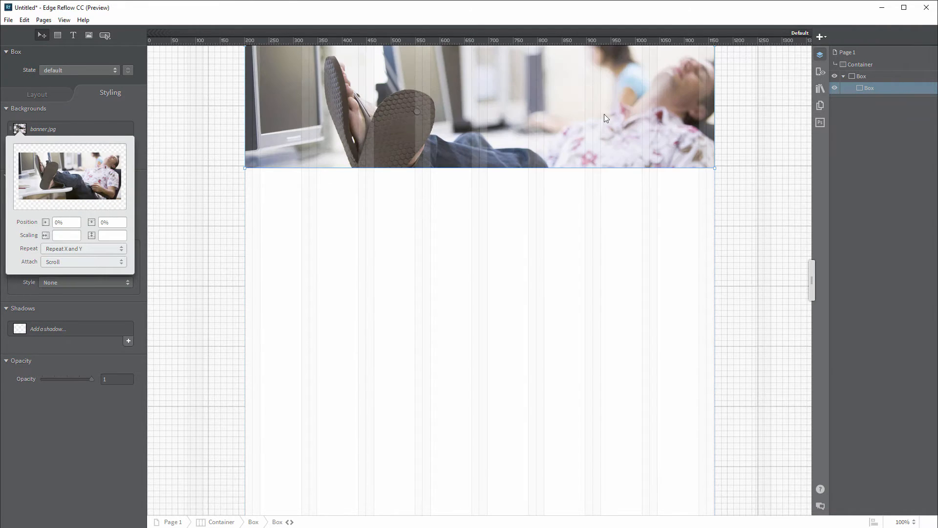
{"action": "left_click", "coordinate": [74, 237]}
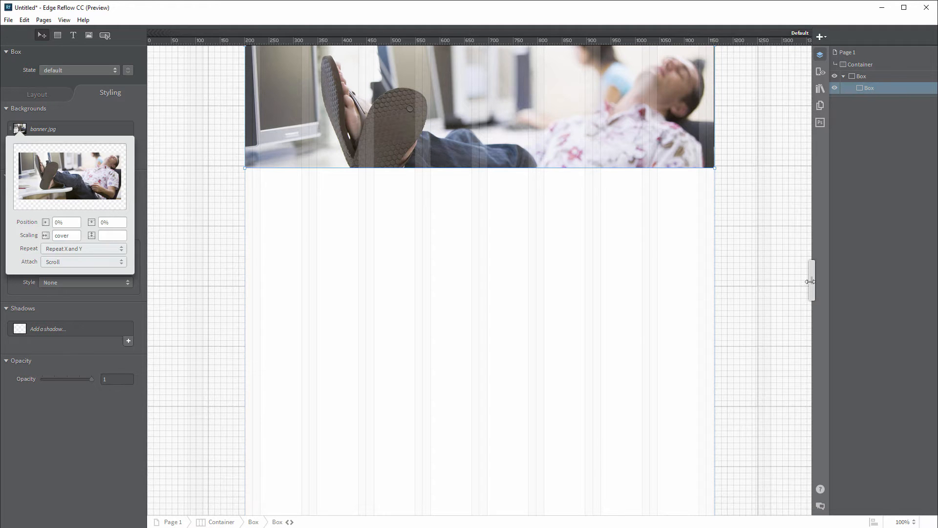
{"action": "mouse_move", "coordinate": [812, 280]}
{"action": "left_mouse_down"}
{"action": "mouse_move", "coordinate": [425, 276]}
{"action": "mouse_move", "coordinate": [823, 293]}
{"action": "mouse_move", "coordinate": [275, 281]}
{"action": "mouse_move", "coordinate": [573, 279]}
{"action": "mouse_move", "coordinate": [802, 294]}
{"action": "left_mouse_up"}
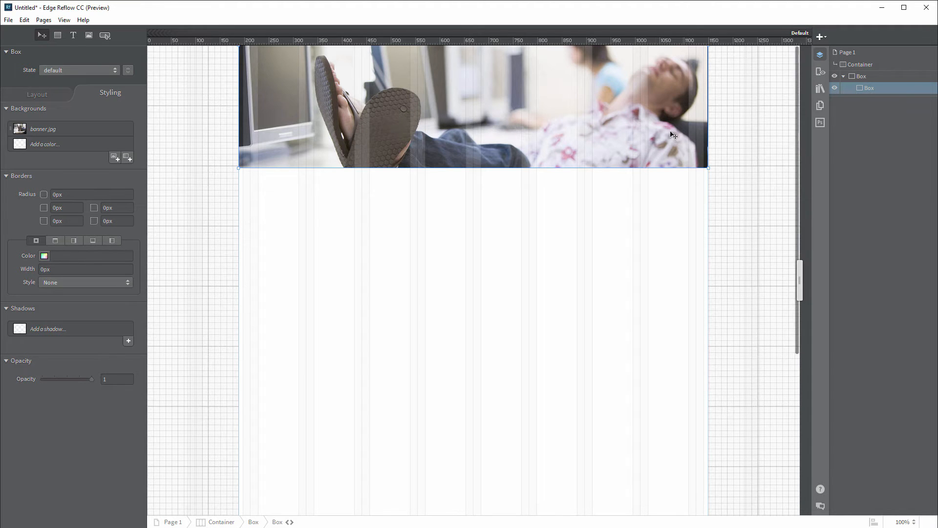
{"action": "left_click", "coordinate": [72, 34]}
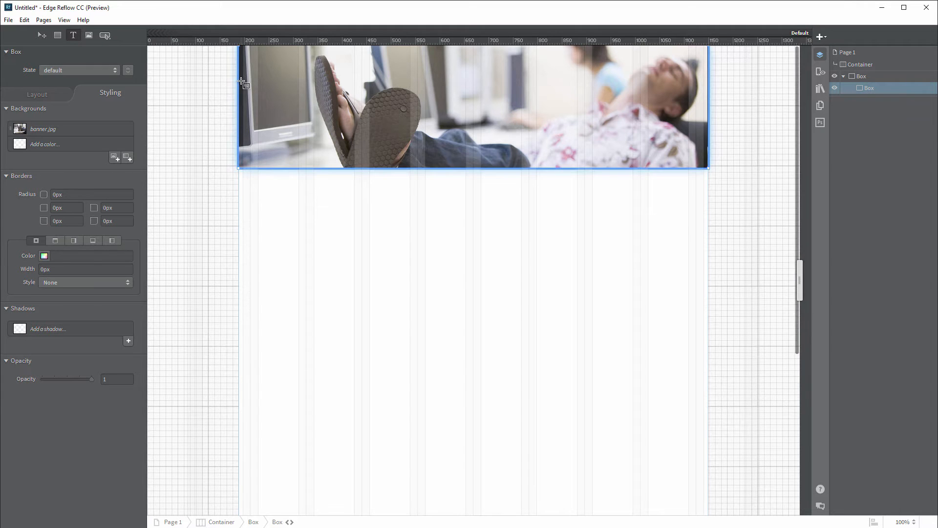
Step: Draw a text box across the banner and type 'I AM SO AWESOME!!!'
{"action": "left_click_drag", "start_coordinate": [241, 82], "coordinate": [711, 111]}
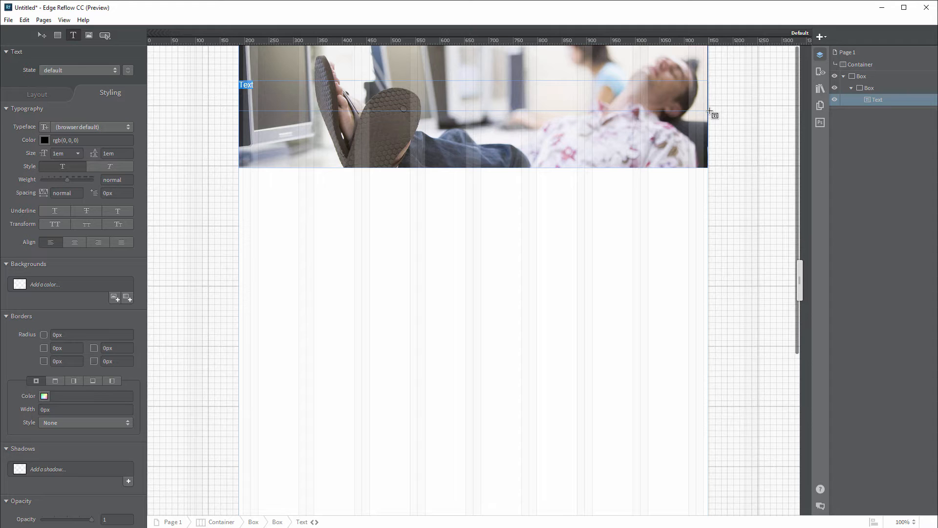
{"action": "type", "text": "I AM SO AWESOME!!!"}
{"action": "key", "text": "Escape"}
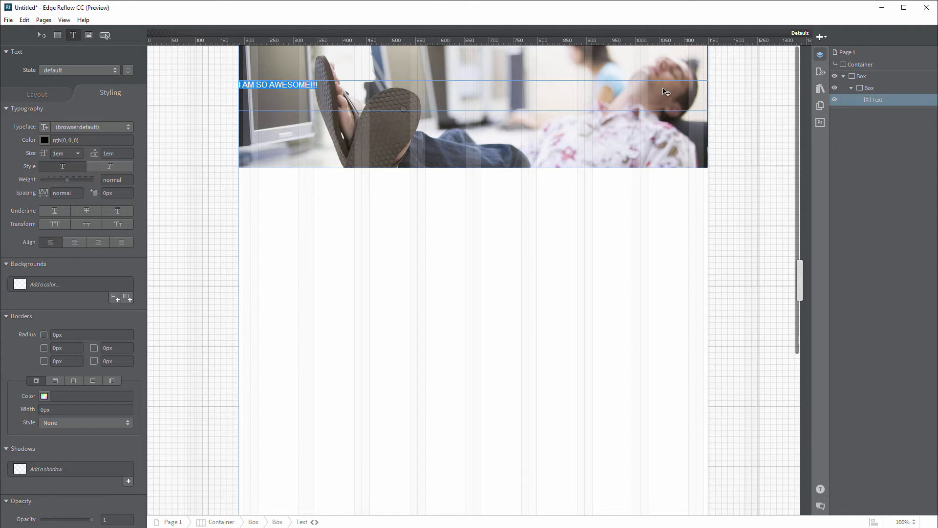
Step: Style the heading white, 2.9em, centre-aligned, in Verdana
{"action": "left_click", "coordinate": [44, 139]}
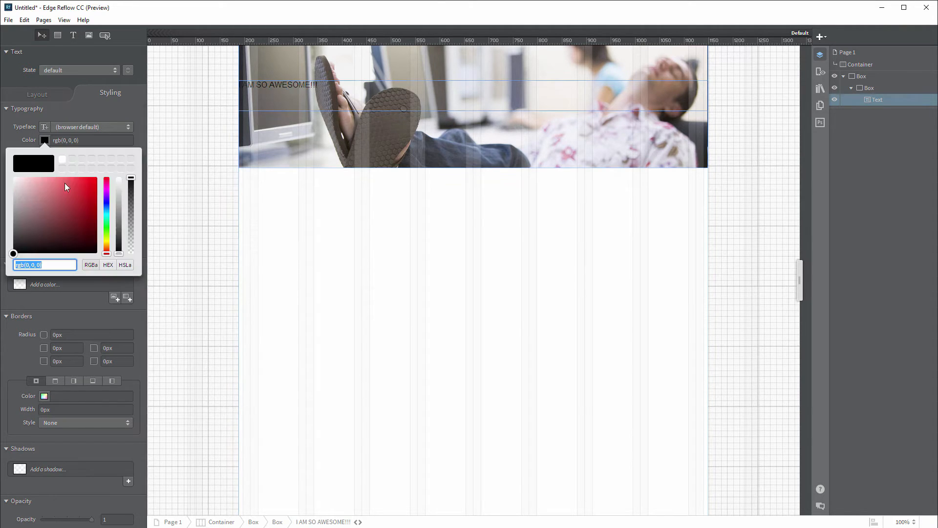
{"action": "mouse_move", "coordinate": [64, 182]}
{"action": "left_mouse_down"}
{"action": "mouse_move", "coordinate": [2, 177]}
{"action": "mouse_move", "coordinate": [4, 168]}
{"action": "left_mouse_up"}
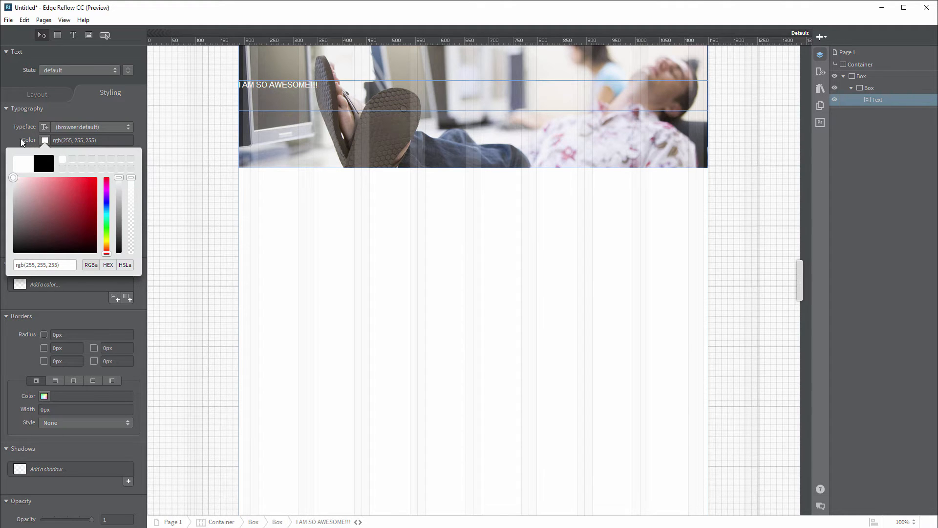
{"action": "left_click", "coordinate": [21, 139]}
{"action": "left_click_drag", "start_coordinate": [44, 155], "coordinate": [54, 156]}
{"action": "left_click", "coordinate": [74, 242]}
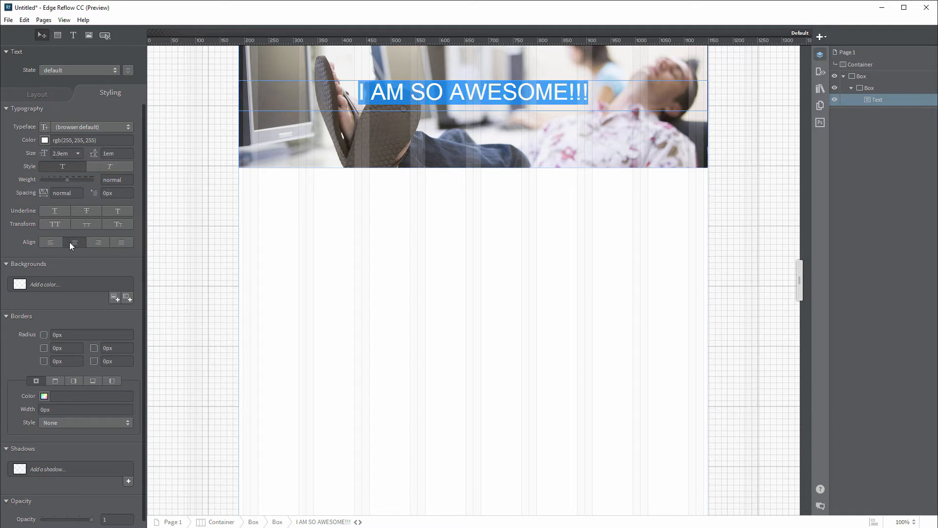
{"action": "left_click", "coordinate": [126, 128]}
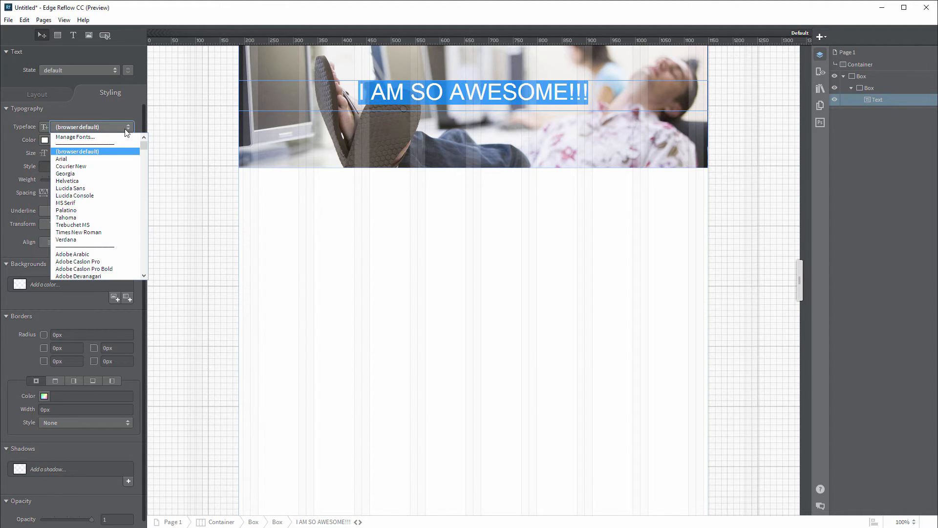
{"action": "left_click", "coordinate": [84, 239]}
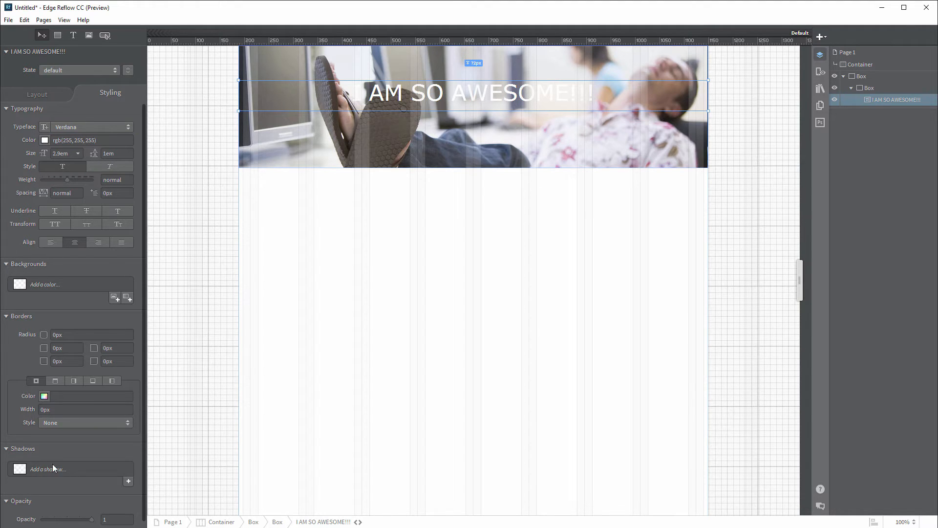
Step: Add a black heading shadow at about 0.55 alpha, 3px blur, offset 1px right, 3px down
{"action": "left_click", "coordinate": [128, 481]}
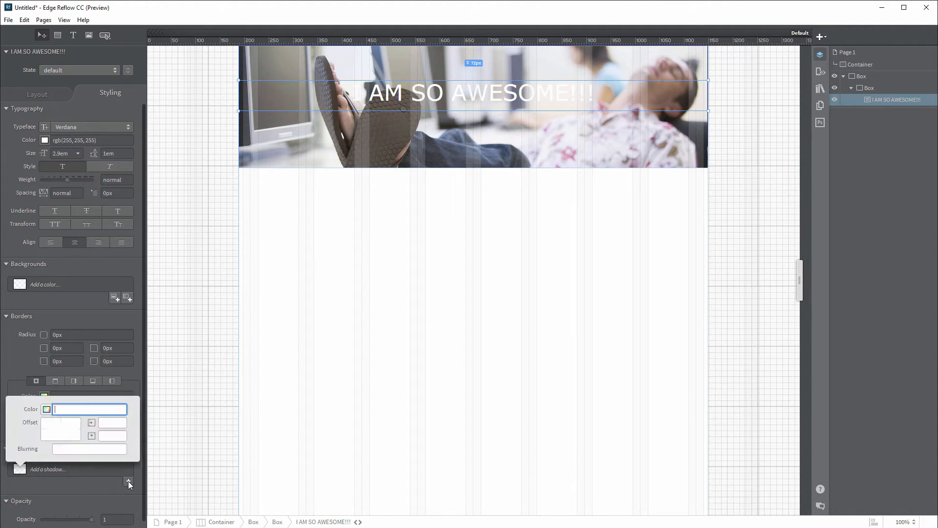
{"action": "left_click", "coordinate": [46, 409]}
{"action": "left_click_drag", "start_coordinate": [74, 365], "coordinate": [54, 382]}
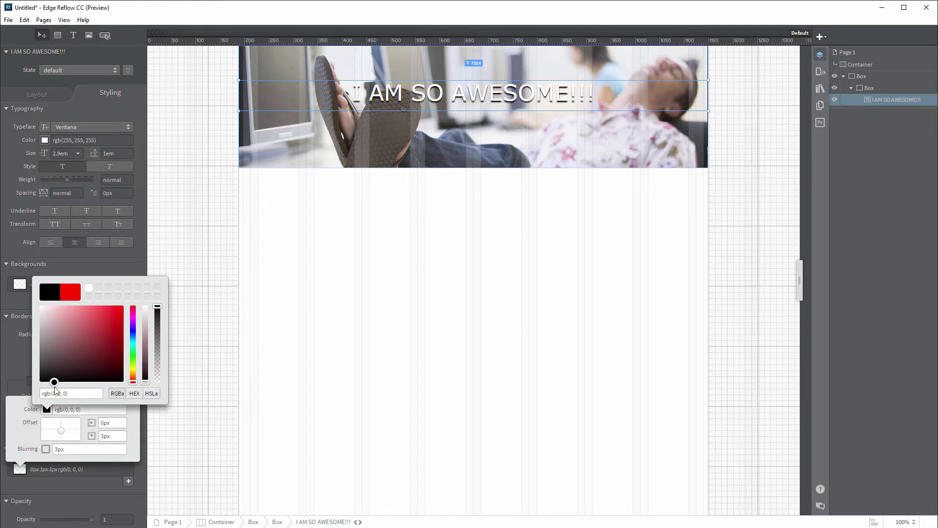
{"action": "left_click_drag", "start_coordinate": [158, 306], "coordinate": [159, 341]}
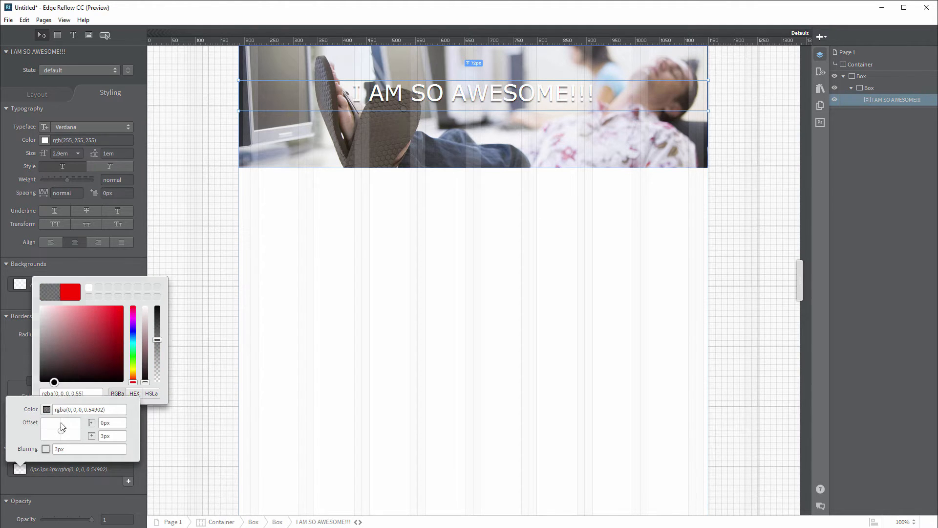
{"action": "left_click_drag", "start_coordinate": [61, 430], "coordinate": [62, 431]}
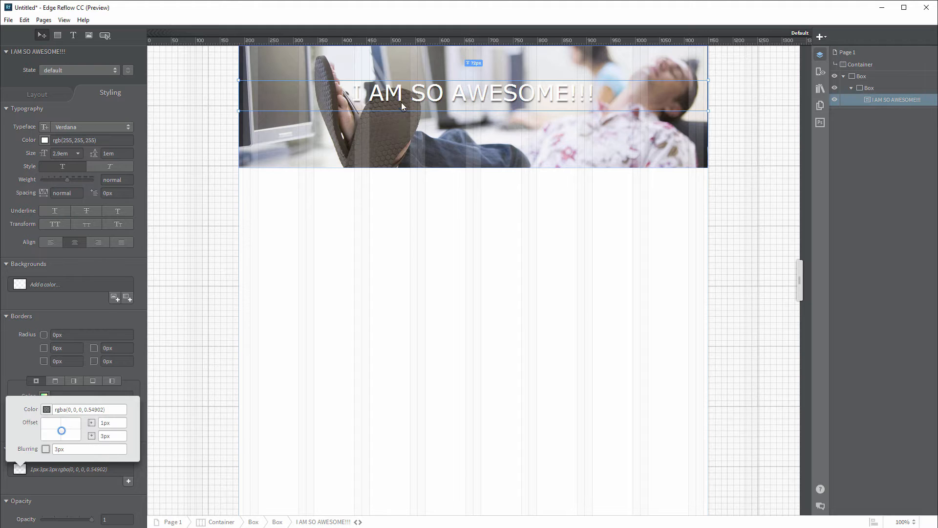
Step: Draw a box along the banner bottom with a smaller box nested inside it
{"action": "left_click", "coordinate": [290, 239]}
{"action": "left_click", "coordinate": [58, 36]}
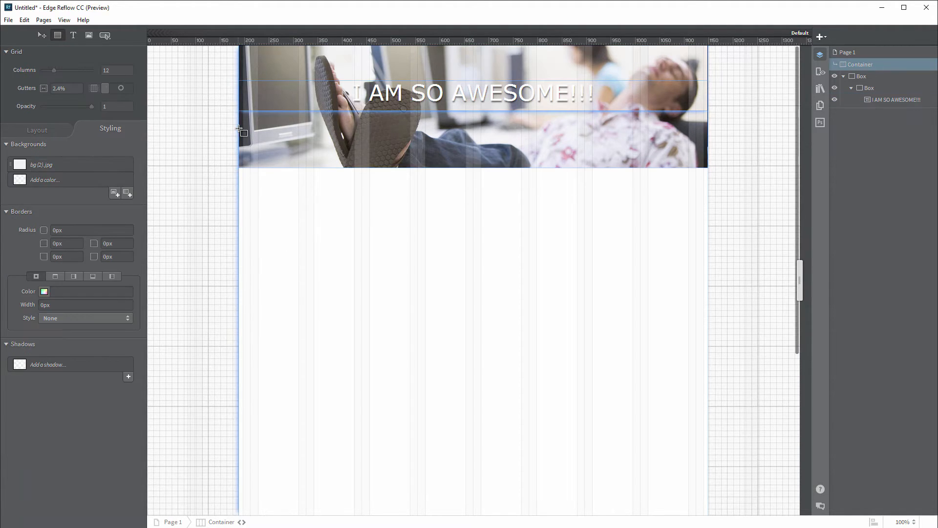
{"action": "left_click_drag", "start_coordinate": [239, 128], "coordinate": [710, 170]}
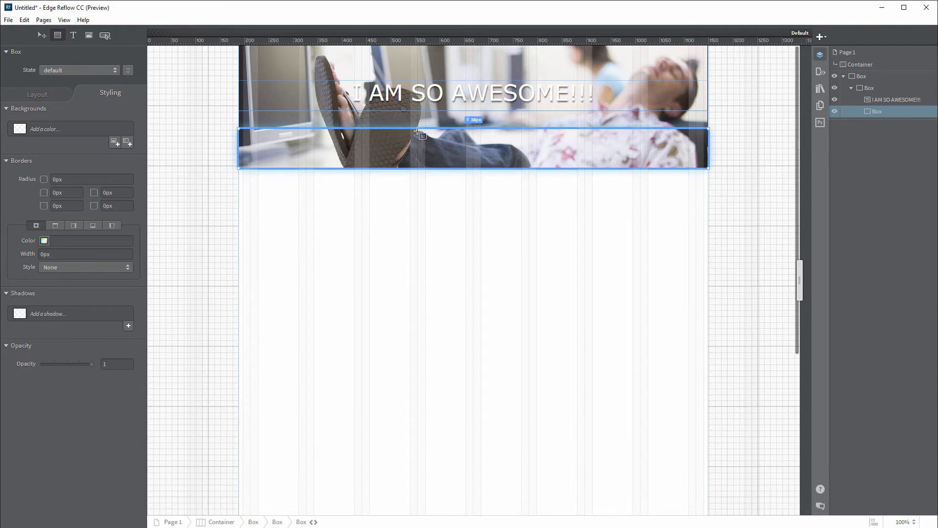
{"action": "left_click_drag", "start_coordinate": [418, 130], "coordinate": [541, 168]}
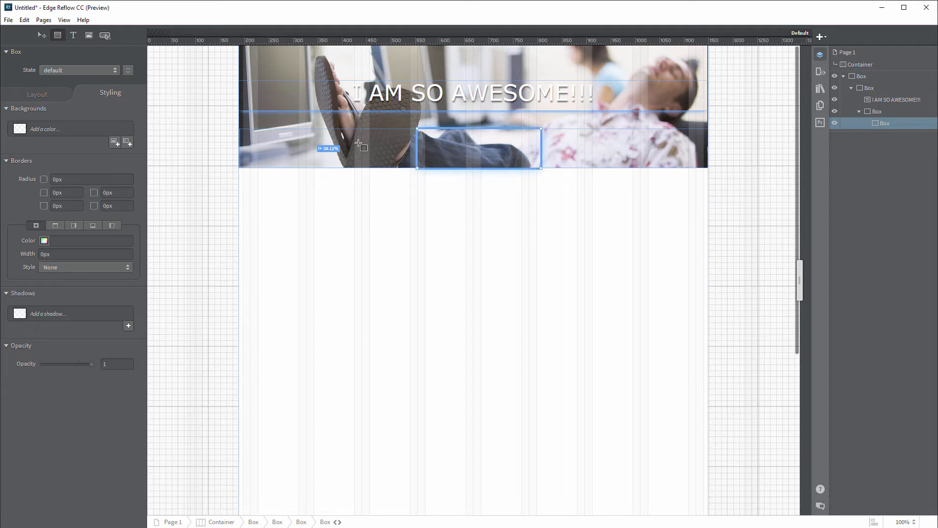
Step: Set the inner box to no float with 0 auto margins to centre it horizontally
{"action": "key", "text": "v"}
{"action": "left_click", "coordinate": [37, 94]}
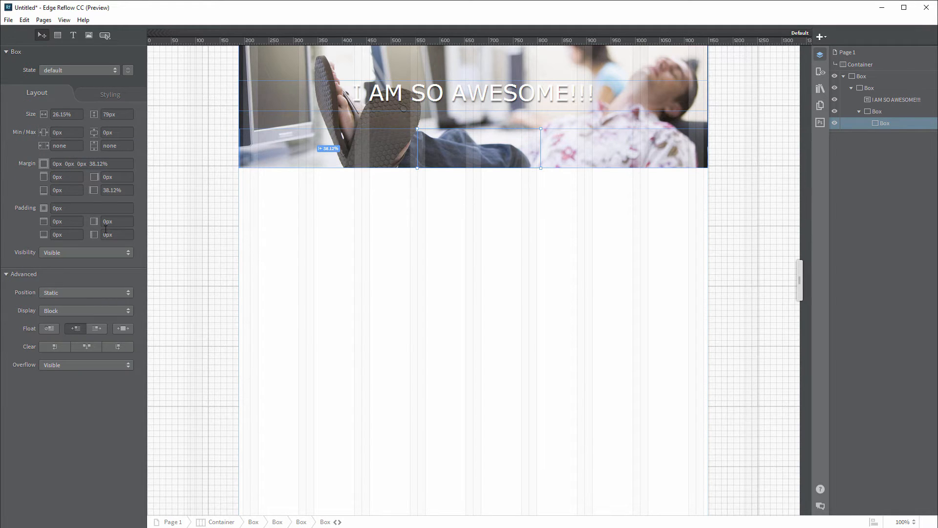
{"action": "left_click", "coordinate": [49, 328]}
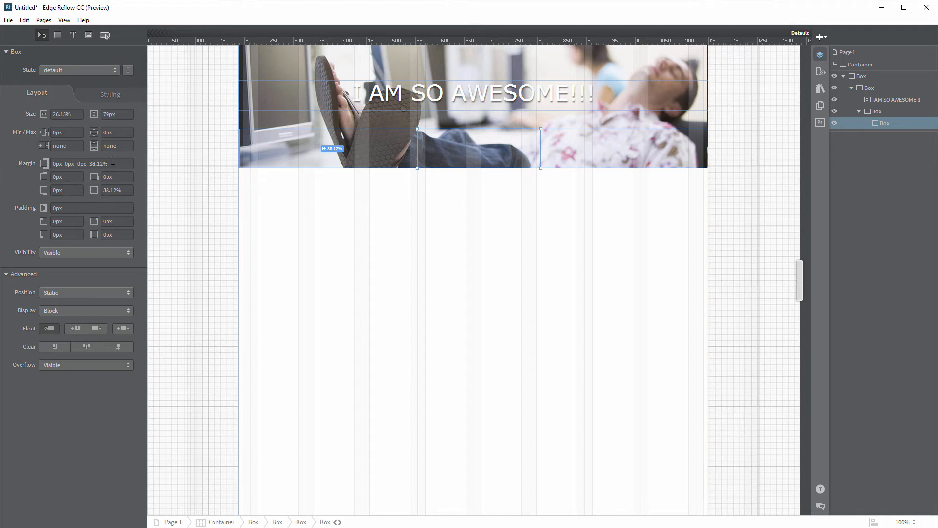
{"action": "left_click", "coordinate": [93, 164]}
{"action": "type", "text": "0 auto"}
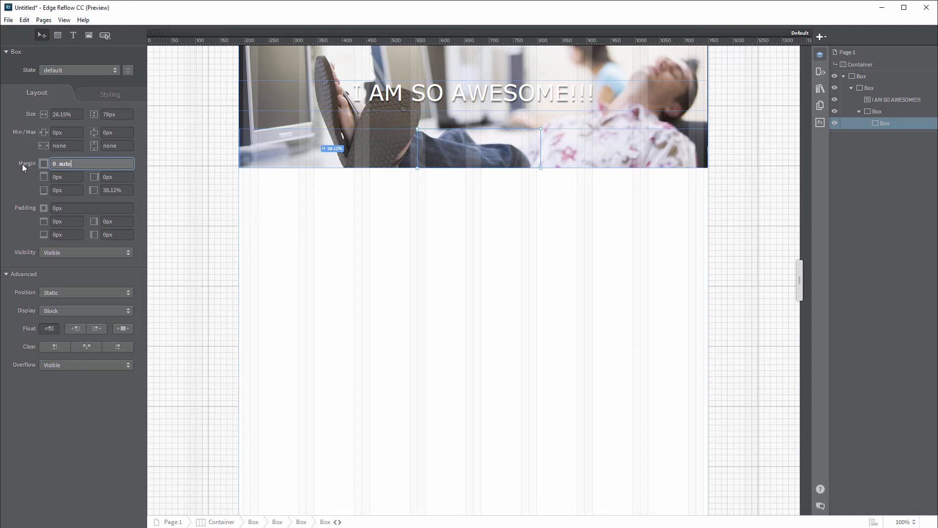
{"action": "key", "text": "Return"}
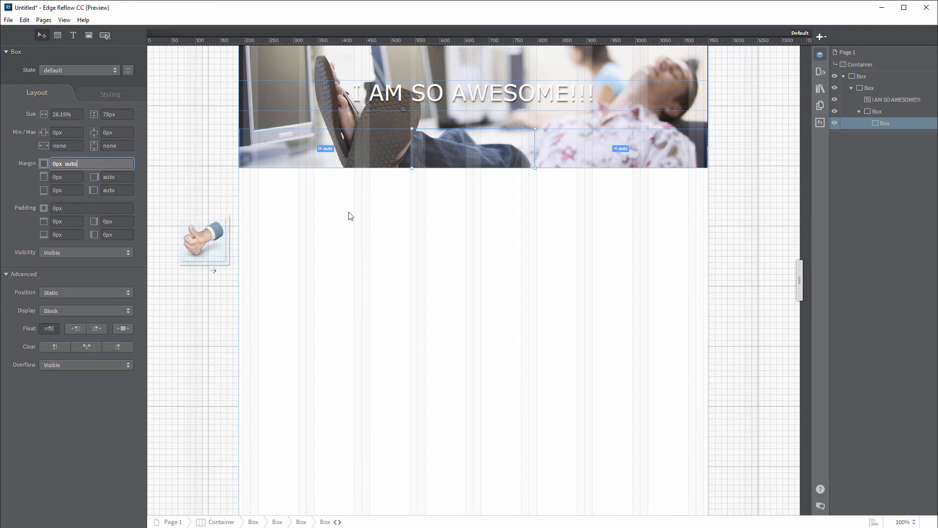
Step: Place the thumbs-up image in the inner box, shrinking it and moving it up
{"action": "left_click_drag", "start_coordinate": [350, 214], "coordinate": [450, 149]}
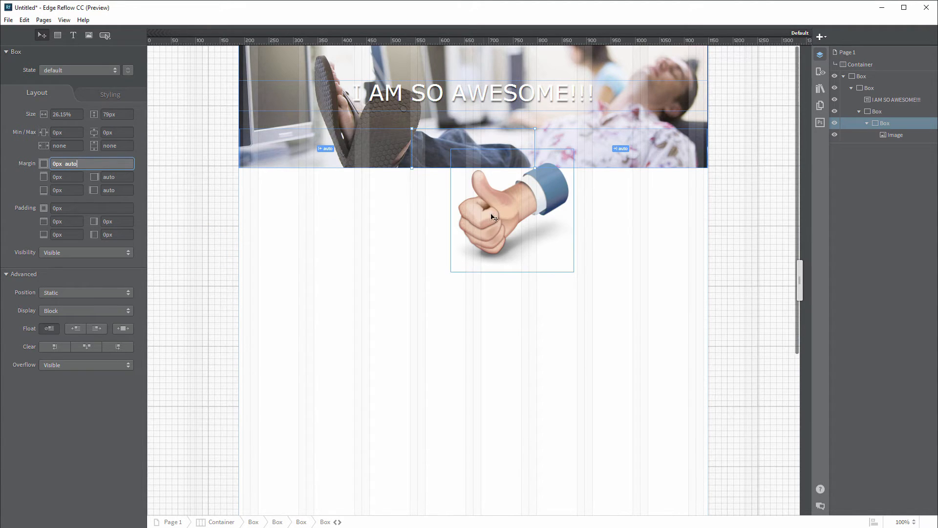
{"action": "left_click", "coordinate": [567, 267]}
{"action": "left_click_drag", "start_coordinate": [573, 273], "coordinate": [486, 129]}
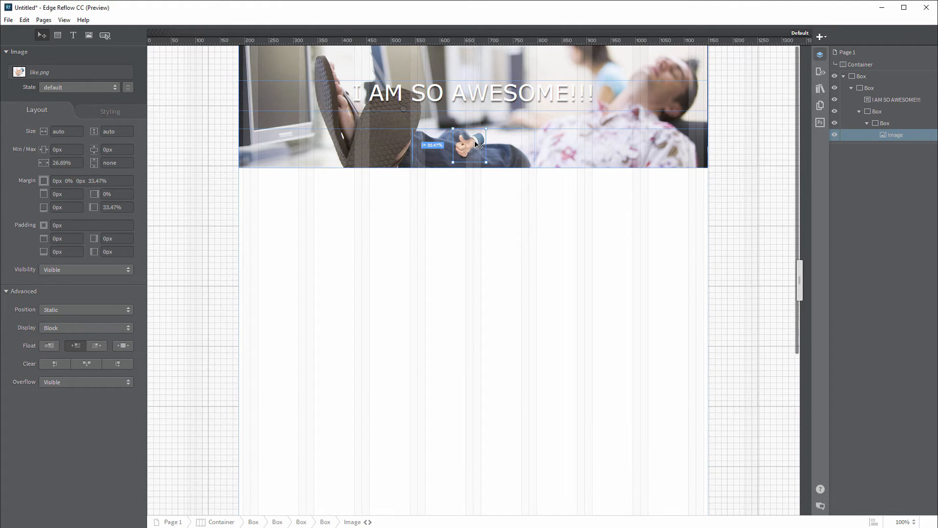
Step: Set the image to 70px width and 70px minimum width, then narrow the page to check the banner
{"action": "left_click", "coordinate": [71, 132]}
{"action": "left_click", "coordinate": [80, 131]}
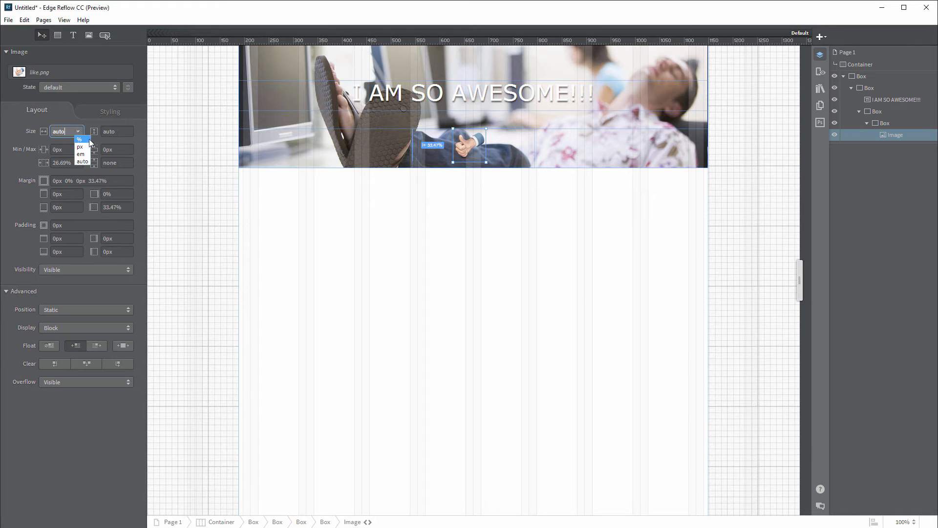
{"action": "left_click", "coordinate": [87, 150]}
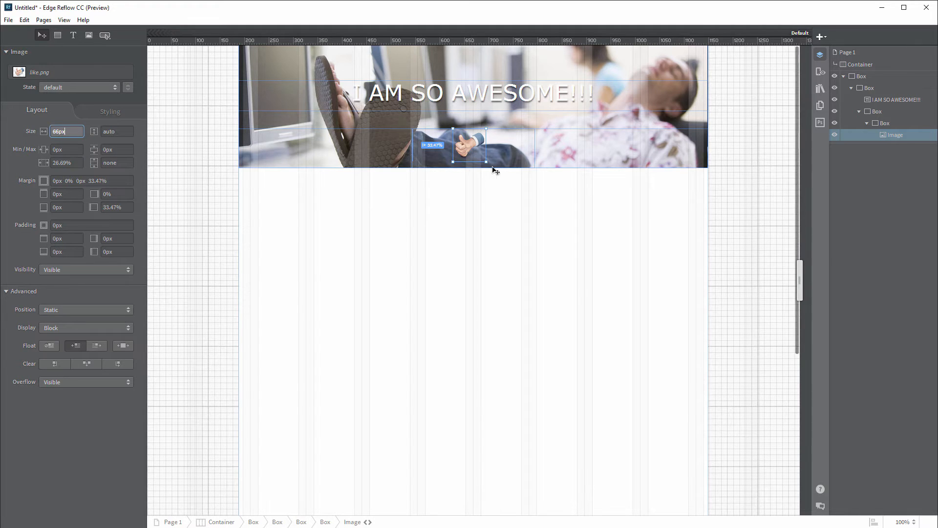
{"action": "left_click_drag", "start_coordinate": [69, 132], "coordinate": [45, 135]}
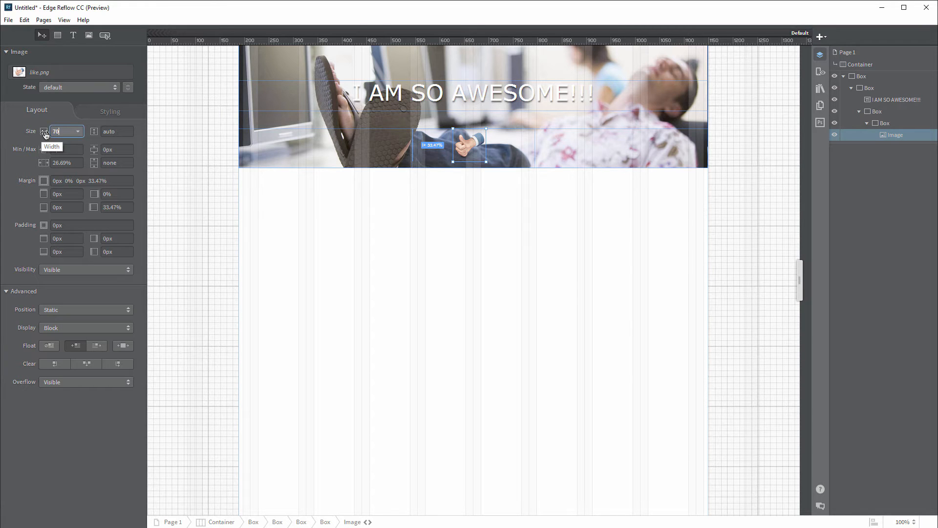
{"action": "key", "text": "Return"}
{"action": "left_click_drag", "start_coordinate": [67, 149], "coordinate": [45, 150]}
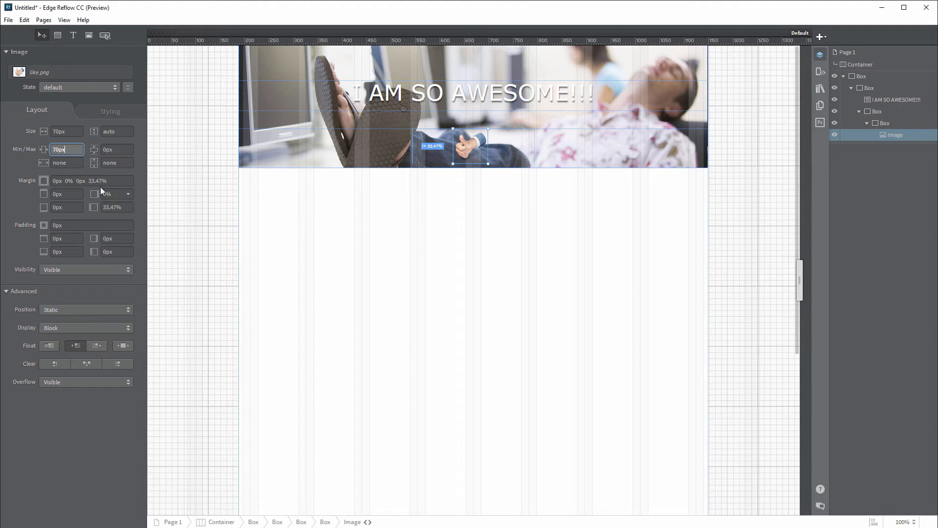
{"action": "left_click", "coordinate": [116, 163]}
{"action": "left_click_drag", "start_coordinate": [800, 279], "coordinate": [814, 309]}
{"action": "left_click", "coordinate": [554, 230]}
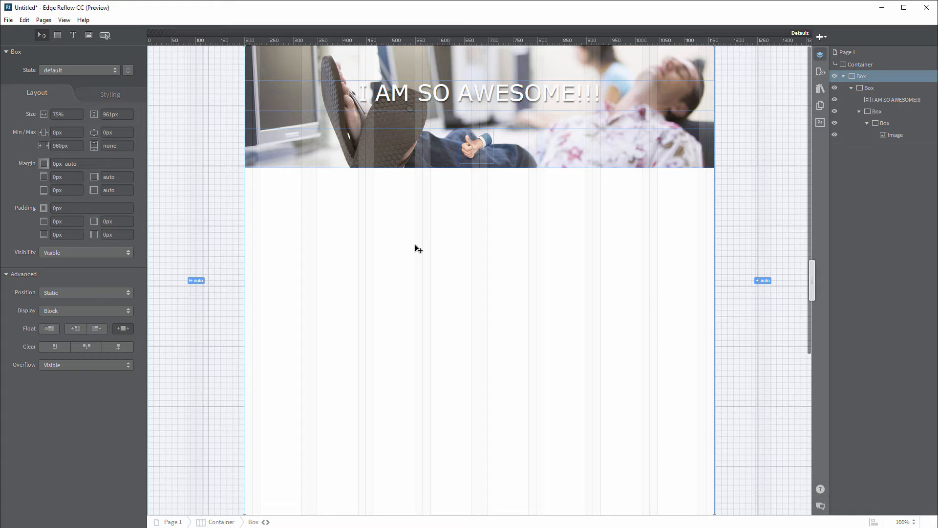
Step: Draw a box below the banner at 30% width, 1% right margin and 250px tall, then copy it alongside
{"action": "left_click", "coordinate": [57, 35]}
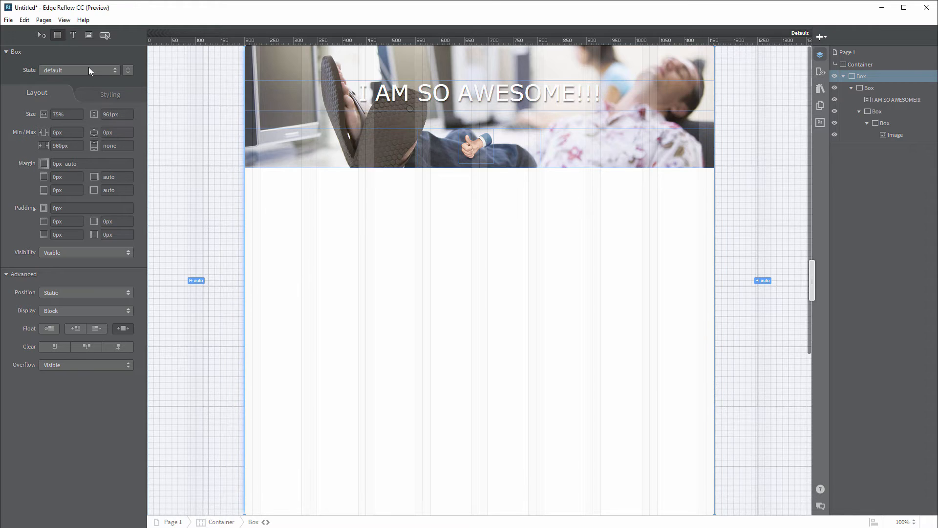
{"action": "mouse_move", "coordinate": [347, 180]}
{"action": "left_mouse_down"}
{"action": "mouse_move", "coordinate": [260, 310]}
{"action": "mouse_move", "coordinate": [248, 288]}
{"action": "left_mouse_up"}
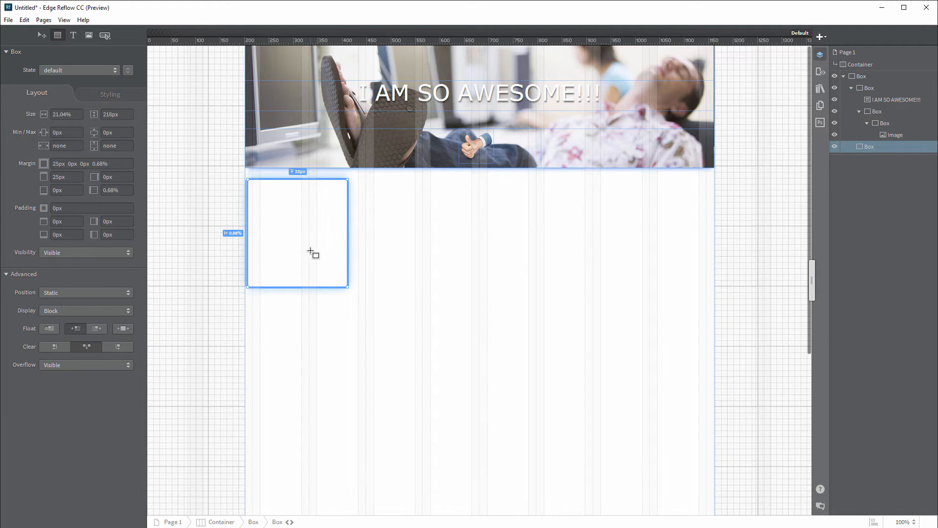
{"action": "left_click", "coordinate": [69, 113]}
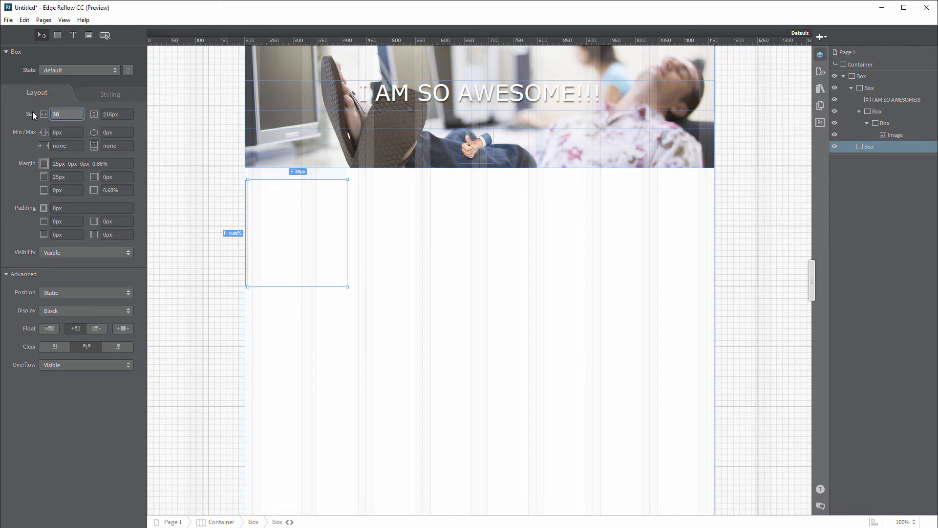
{"action": "type", "text": "30%"}
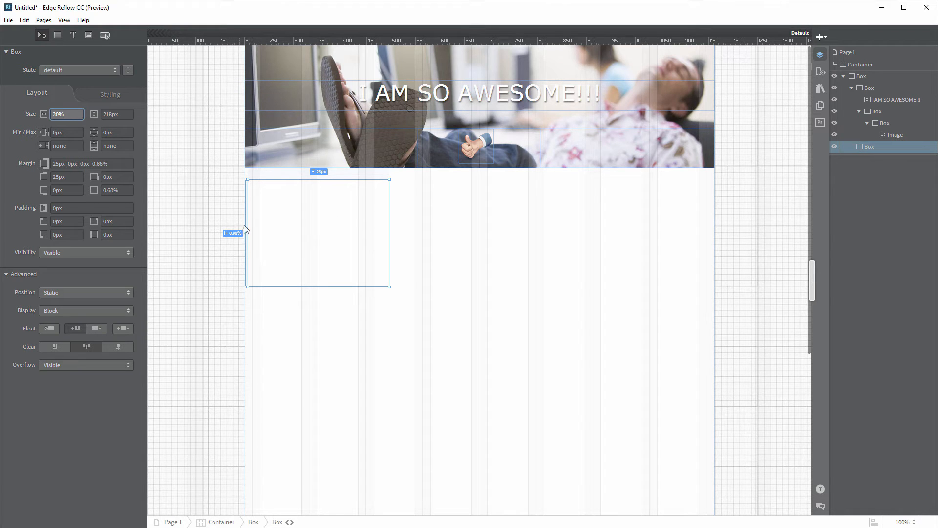
{"action": "left_click", "coordinate": [125, 189]}
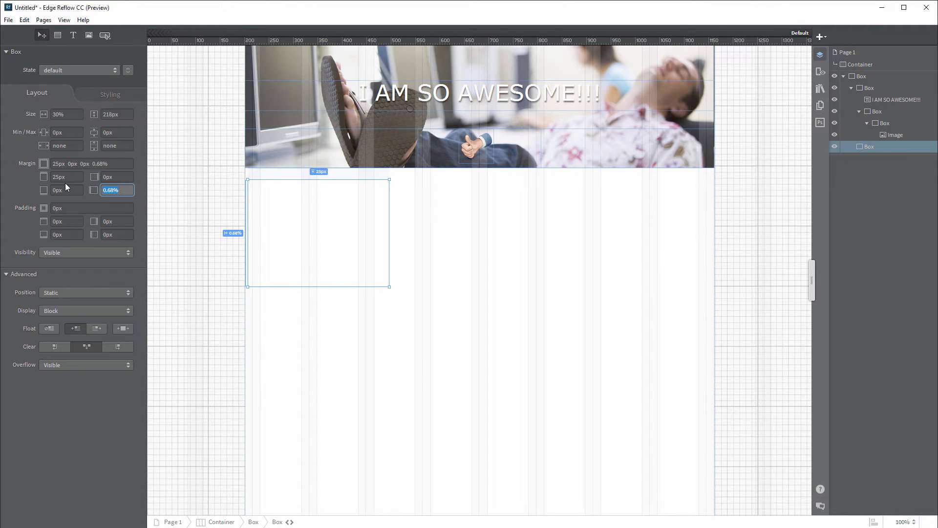
{"action": "type", "text": "1"}
{"action": "key", "text": "Tab"}
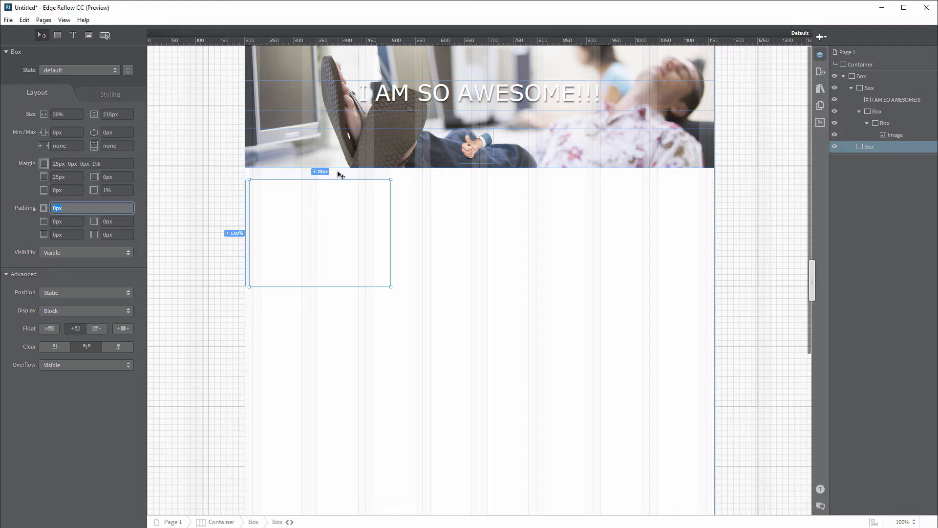
{"action": "left_click_drag", "start_coordinate": [330, 287], "coordinate": [330, 303]}
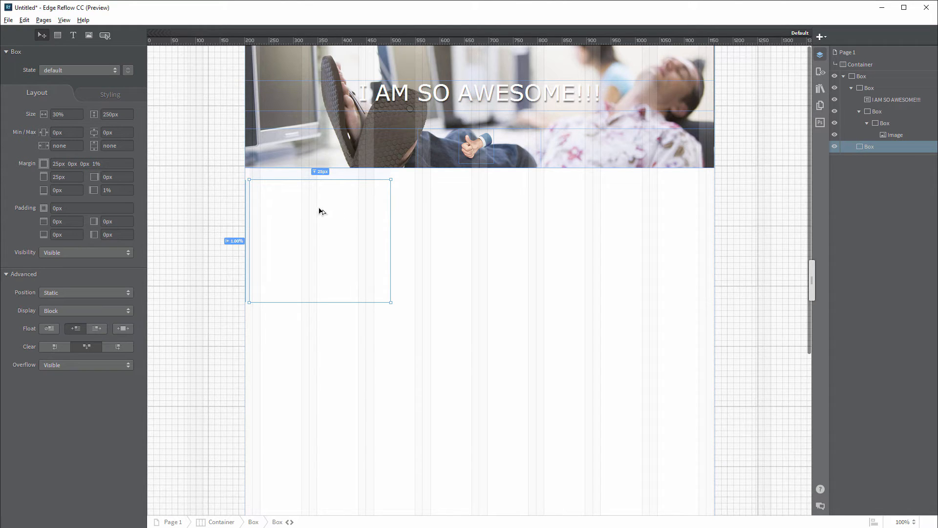
{"action": "left_click_drag", "start_coordinate": [319, 210], "coordinate": [619, 224]}
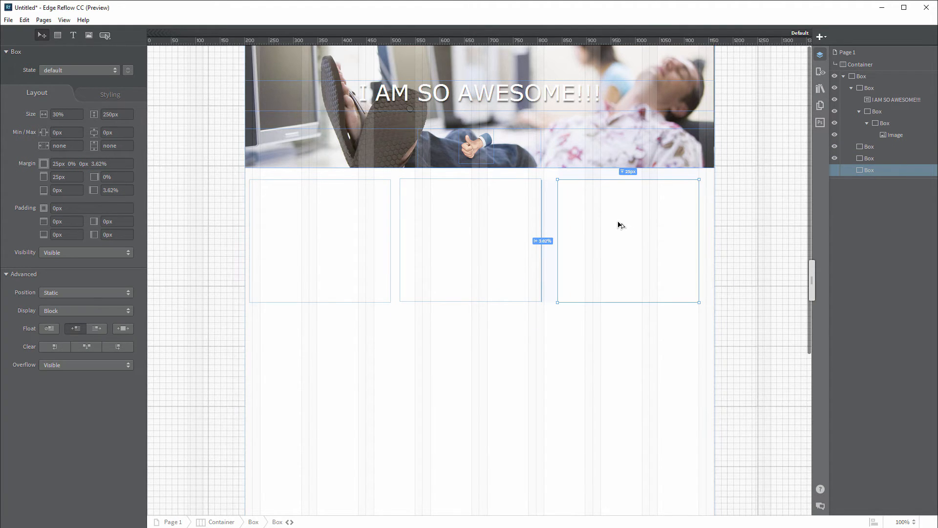
Step: Align the middle box's top with its neighbours and set its right margin to 4%
{"action": "left_click", "coordinate": [495, 199]}
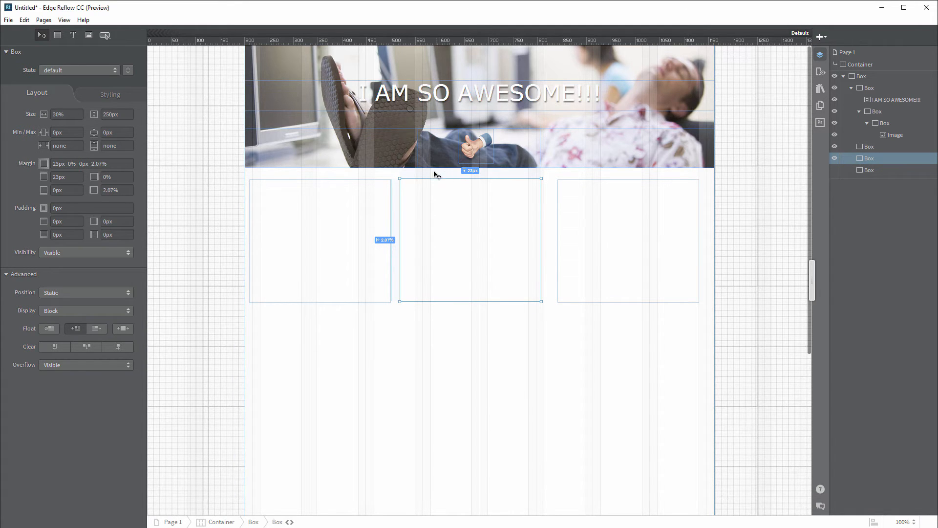
{"action": "left_click_drag", "start_coordinate": [490, 205], "coordinate": [487, 207]}
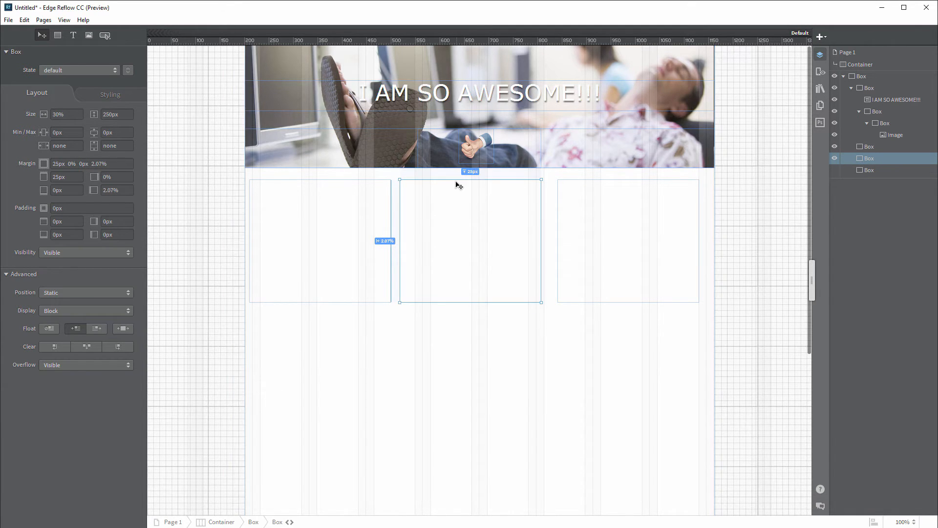
{"action": "left_click", "coordinate": [386, 207]}
{"action": "left_click", "coordinate": [592, 223]}
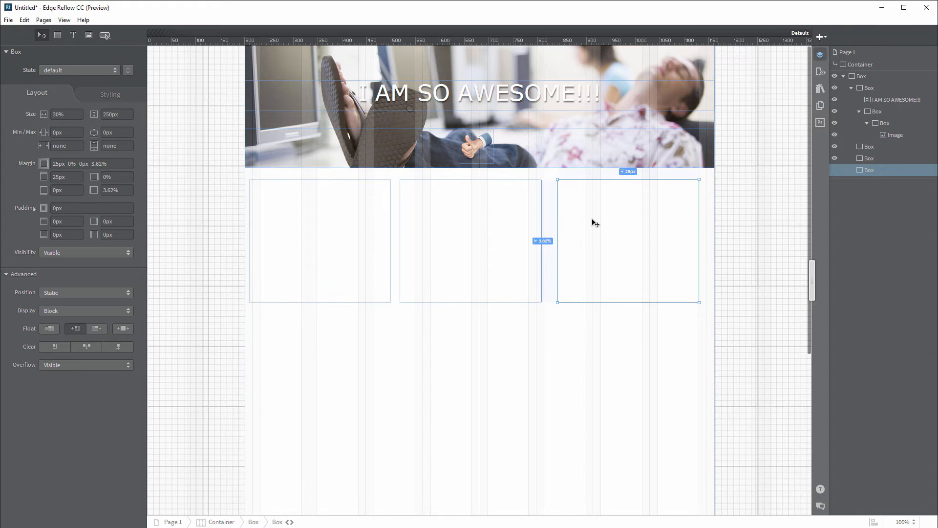
{"action": "left_click", "coordinate": [474, 221]}
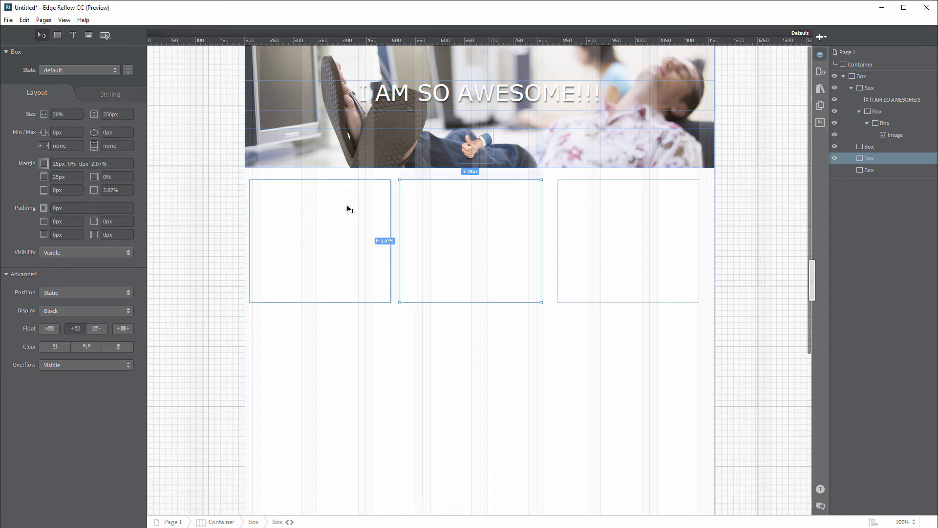
{"action": "left_click", "coordinate": [122, 190]}
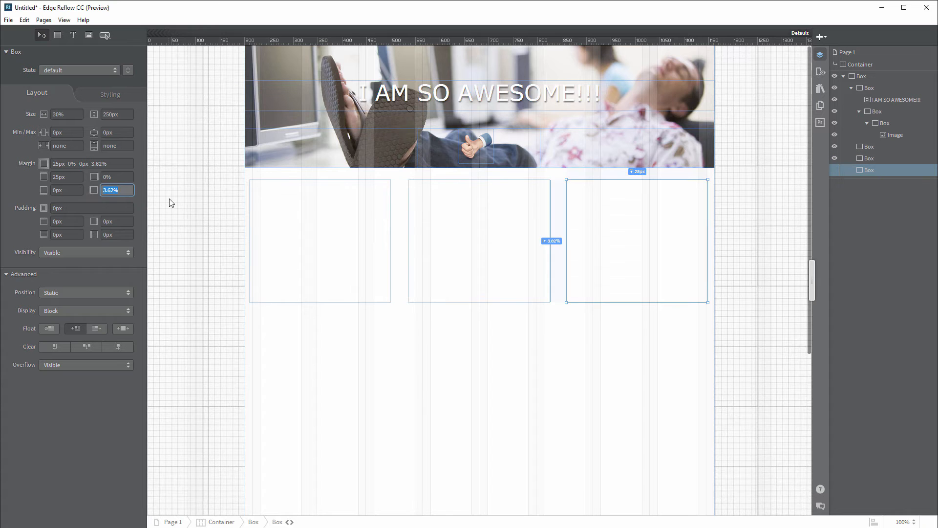
{"action": "type", "text": "4%"}
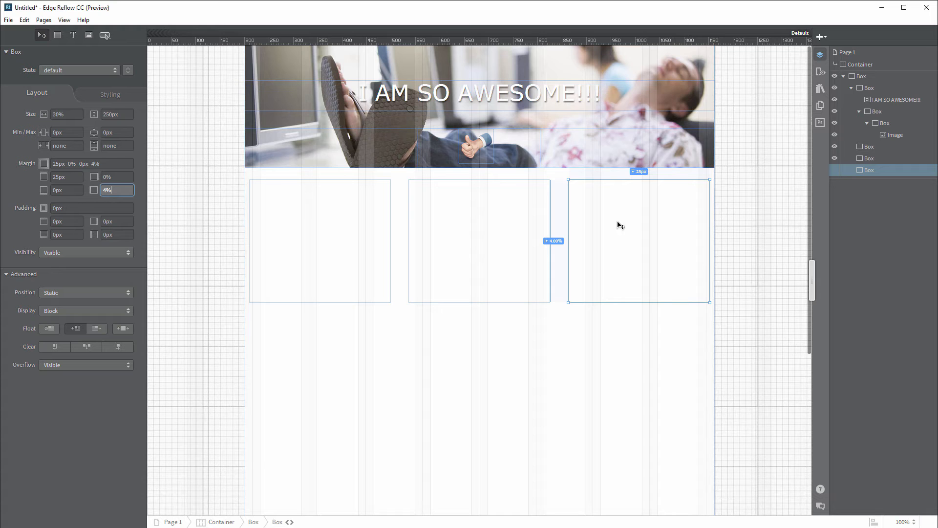
{"action": "left_click", "coordinate": [544, 329]}
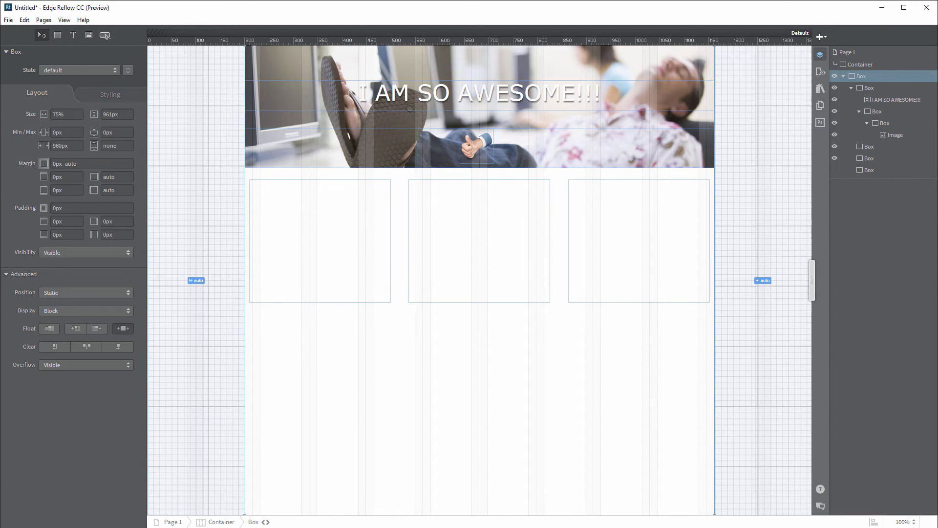
{"action": "left_click", "coordinate": [352, 387]}
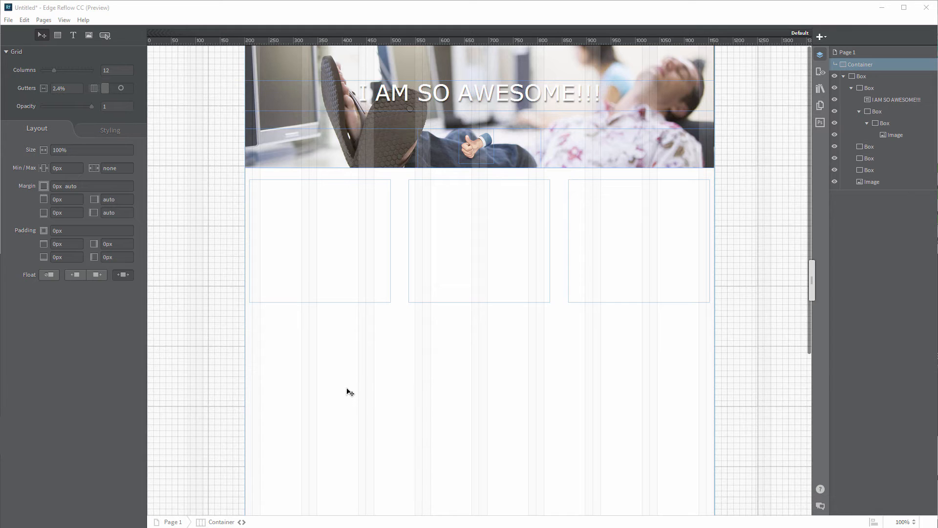
Step: Bring the bananas, phone and blindfold photo files onto the page
{"action": "left_click", "coordinate": [337, 245]}
{"action": "left_click", "coordinate": [474, 248]}
{"action": "left_click", "coordinate": [614, 249]}
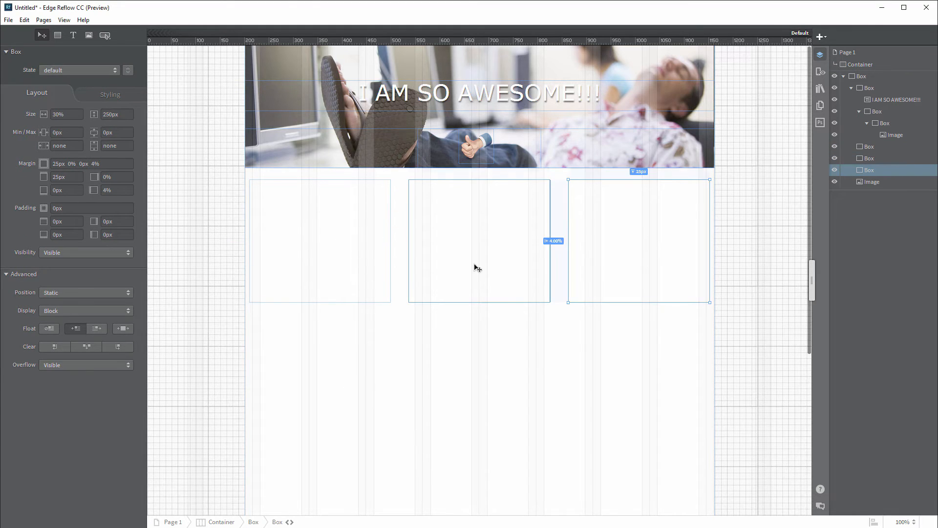
{"action": "left_click", "coordinate": [474, 267]}
{"action": "left_click", "coordinate": [378, 261]}
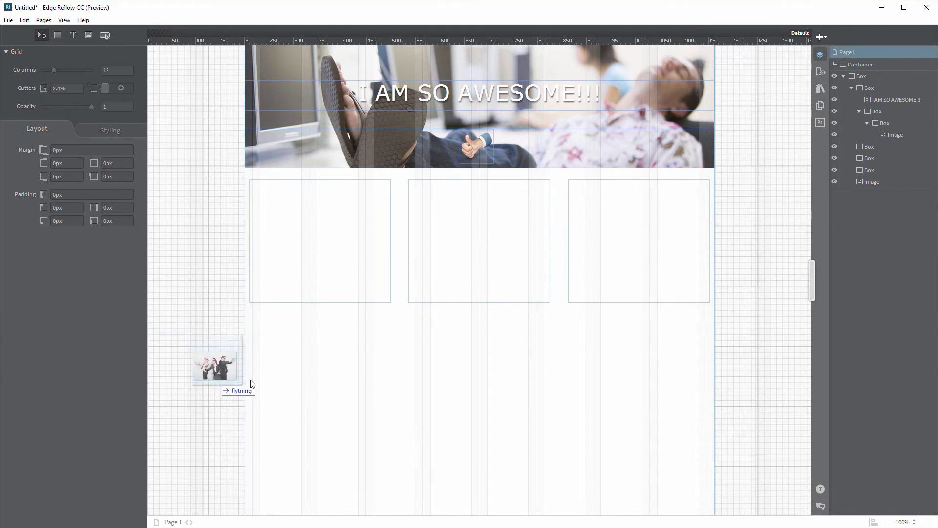
{"action": "left_click_drag", "start_coordinate": [249, 381], "coordinate": [307, 339]}
{"action": "left_click_drag", "start_coordinate": [497, 345], "coordinate": [497, 345]}
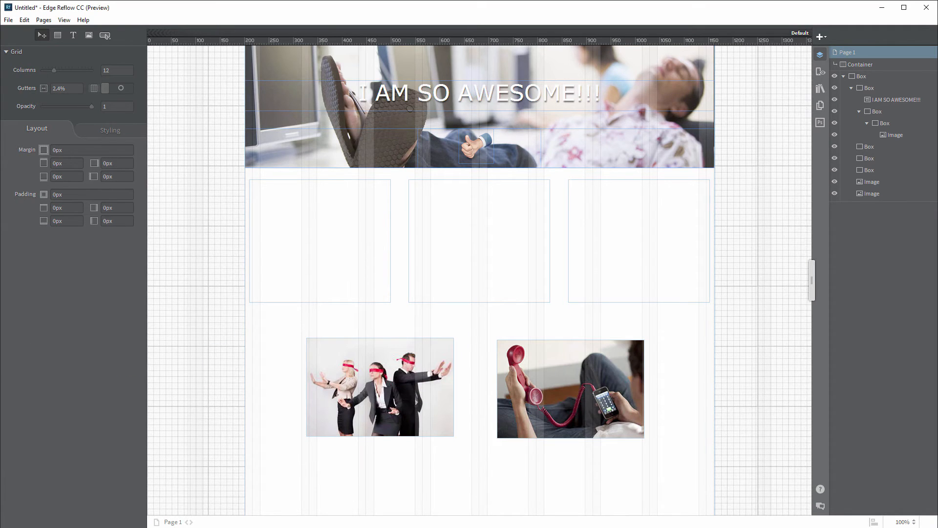
{"action": "left_click_drag", "start_coordinate": [439, 418], "coordinate": [350, 336]}
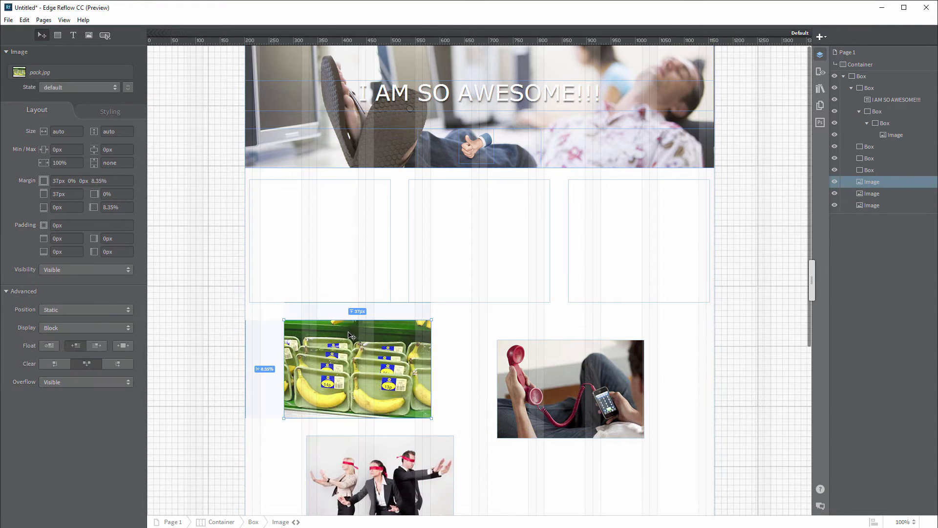
Step: Drop the bananas, phone and blindfold photos into the three boxes and stretch the outer box to 927px
{"action": "left_click_drag", "start_coordinate": [340, 367], "coordinate": [316, 222]}
{"action": "left_click_drag", "start_coordinate": [553, 384], "coordinate": [454, 221]}
{"action": "left_click_drag", "start_coordinate": [374, 482], "coordinate": [631, 223]}
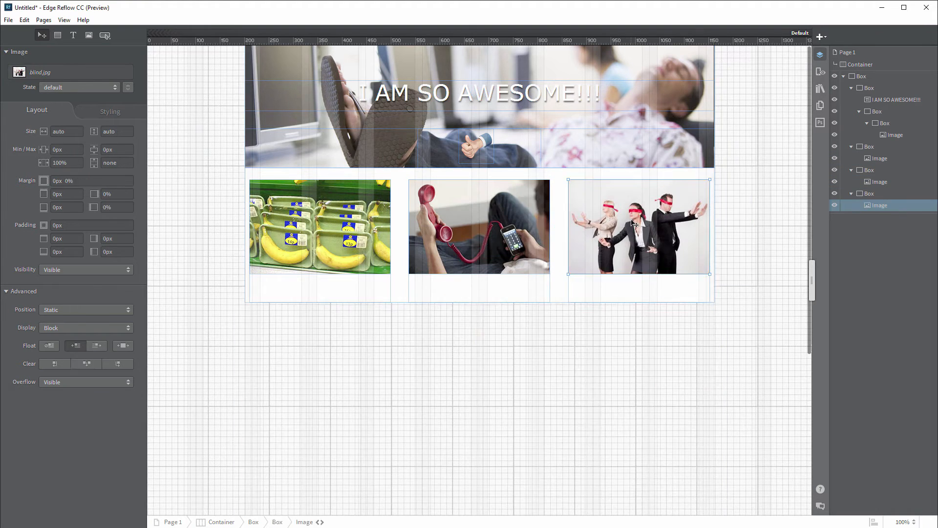
{"action": "left_click", "coordinate": [560, 299]}
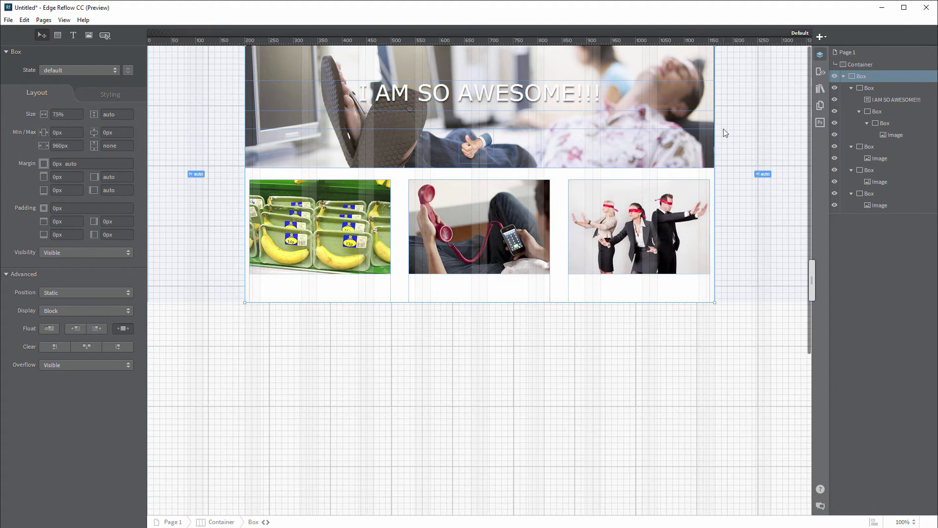
{"action": "left_click_drag", "start_coordinate": [562, 302], "coordinate": [567, 498]}
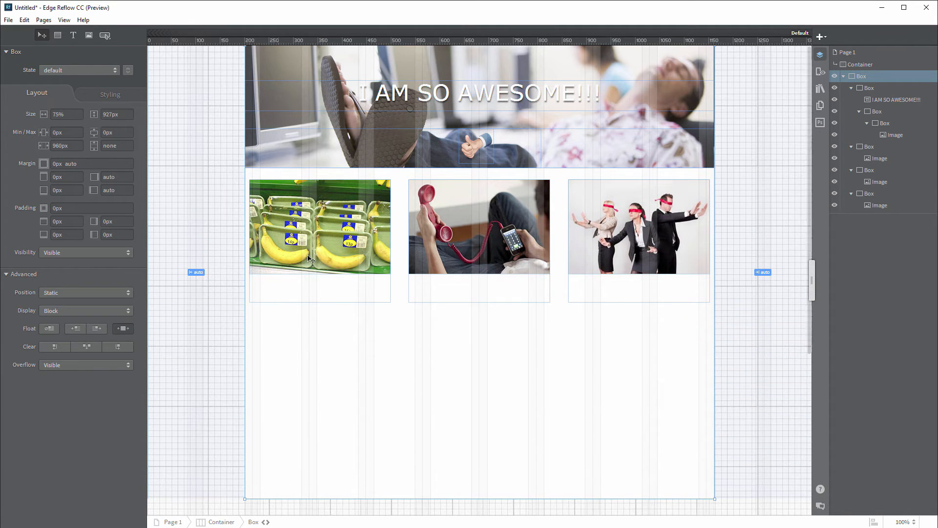
{"action": "left_click", "coordinate": [603, 253]}
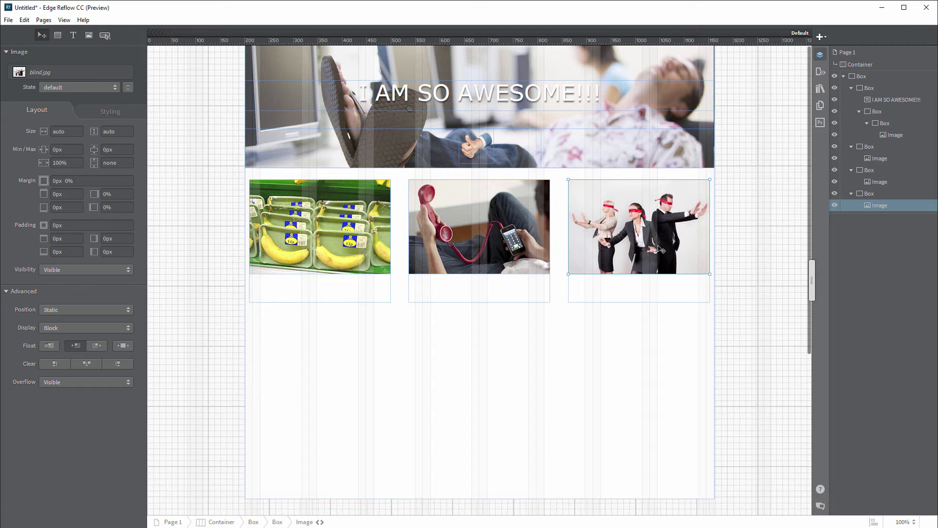
{"action": "left_click_drag", "start_coordinate": [812, 282], "coordinate": [821, 300]}
Step: Select the three photo boxes and fill their backgrounds with light grey rgb(235, 235, 235)
{"action": "left_click", "coordinate": [364, 296]}
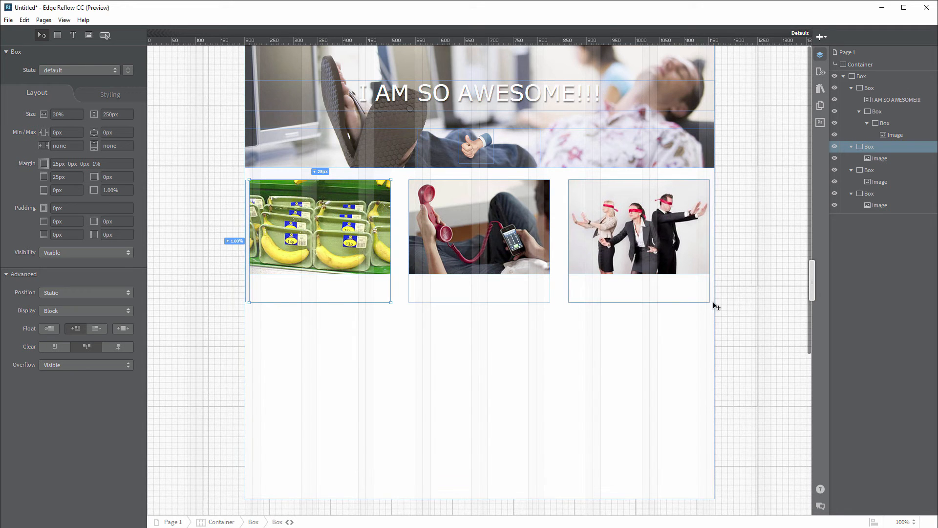
{"action": "left_click", "coordinate": [869, 171], "text": "shift"}
{"action": "left_click", "coordinate": [869, 194], "text": "shift"}
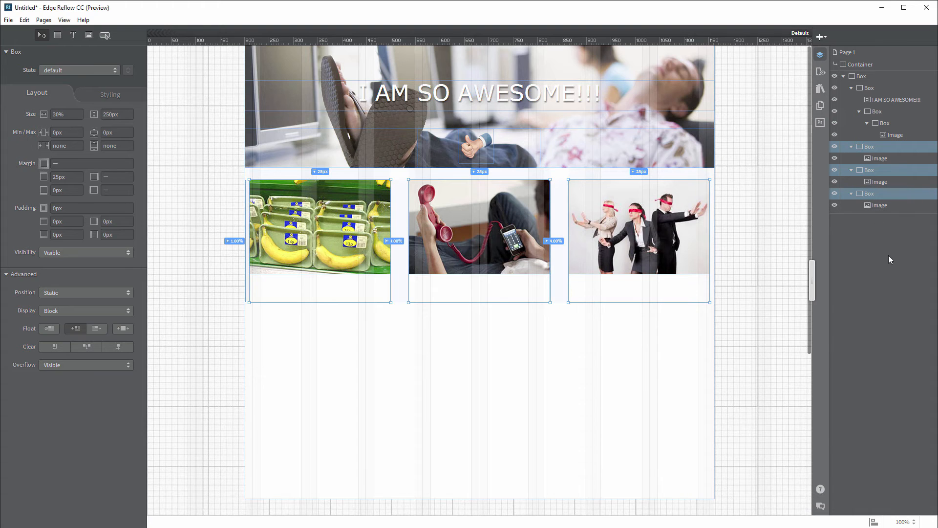
{"action": "left_click", "coordinate": [111, 94]}
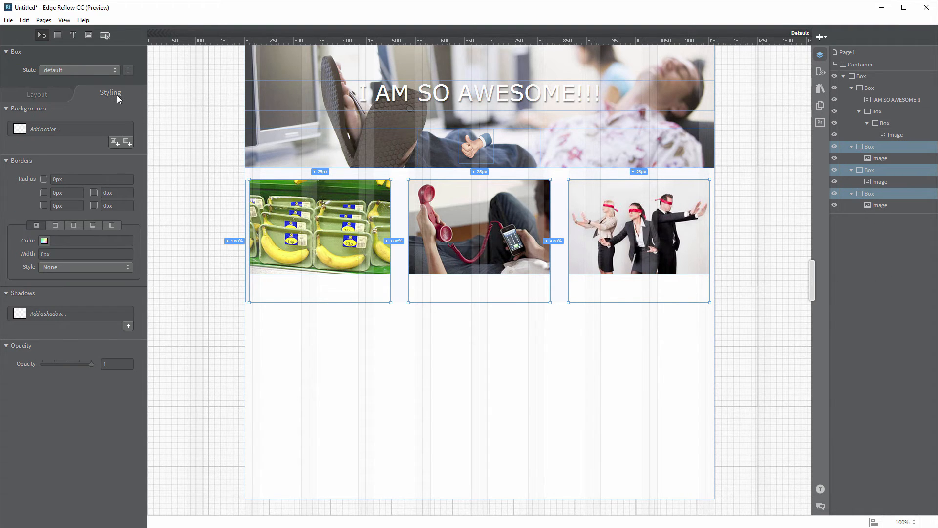
{"action": "left_click", "coordinate": [41, 129]}
{"action": "left_click_drag", "start_coordinate": [39, 194], "coordinate": [6, 175]}
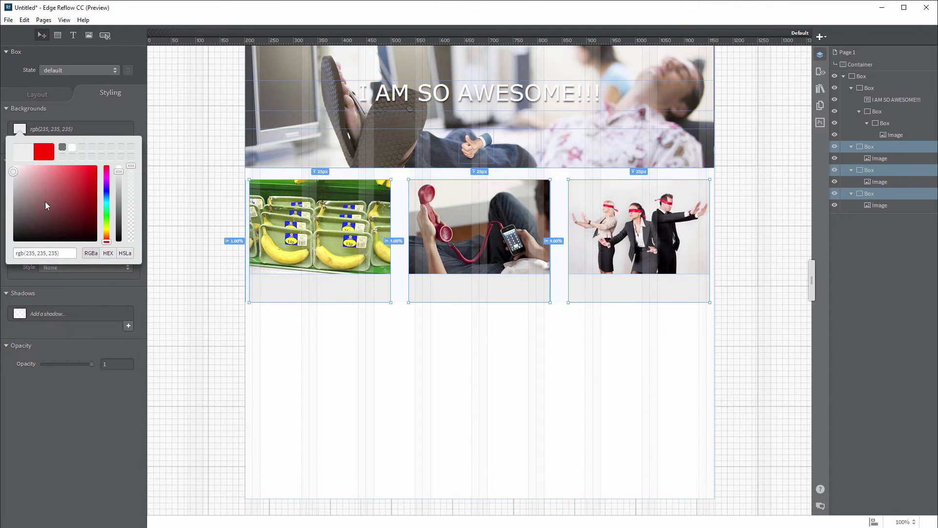
Step: Add a 5px 8px 3px black drop shadow at 0.33 opacity to the boxes, then preview
{"action": "left_click", "coordinate": [107, 385]}
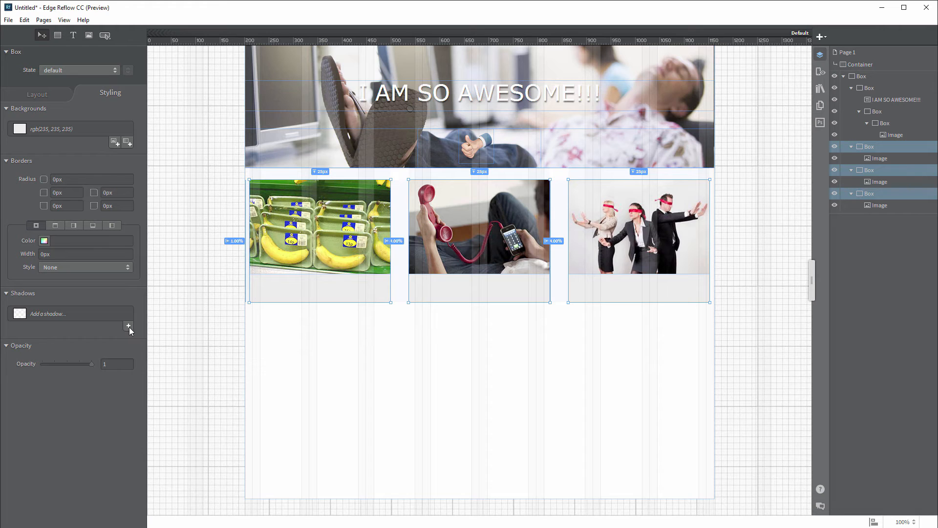
{"action": "left_click", "coordinate": [129, 326]}
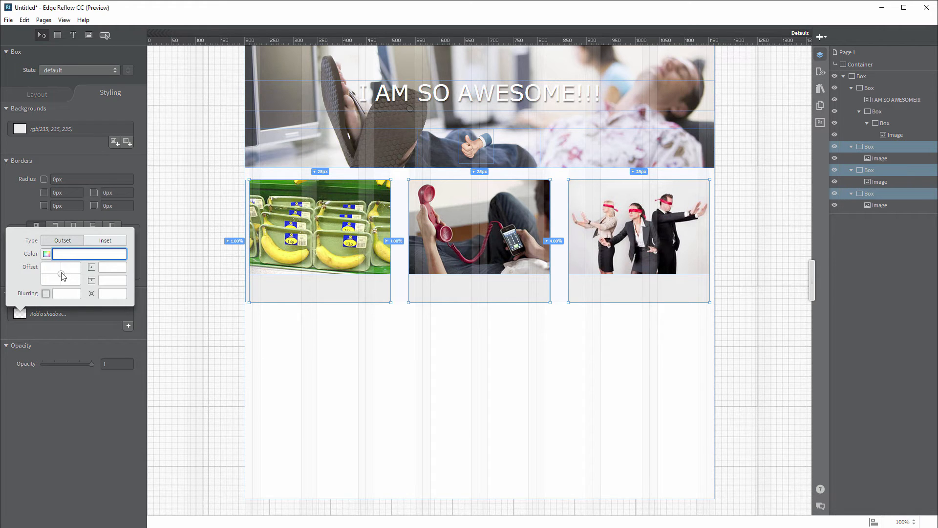
{"action": "left_click_drag", "start_coordinate": [62, 277], "coordinate": [64, 277]}
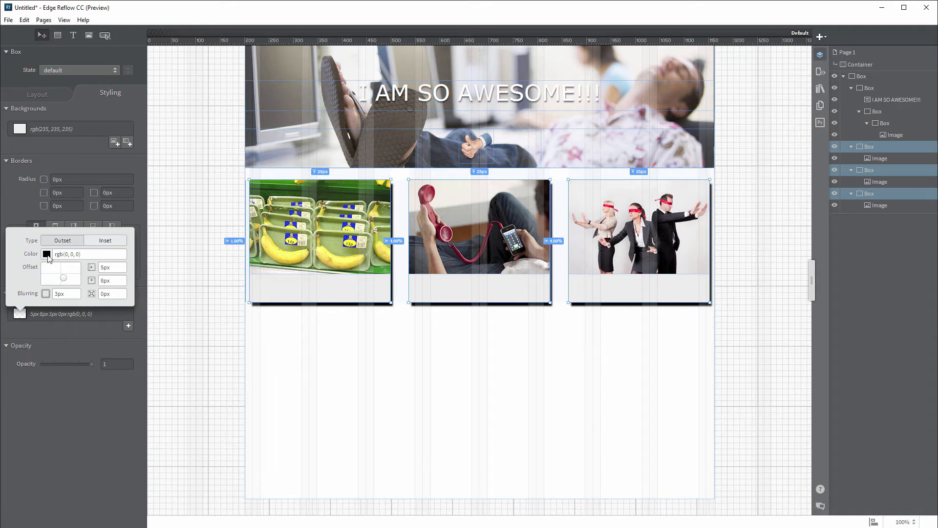
{"action": "left_click", "coordinate": [46, 254]}
{"action": "left_click_drag", "start_coordinate": [158, 152], "coordinate": [158, 205]}
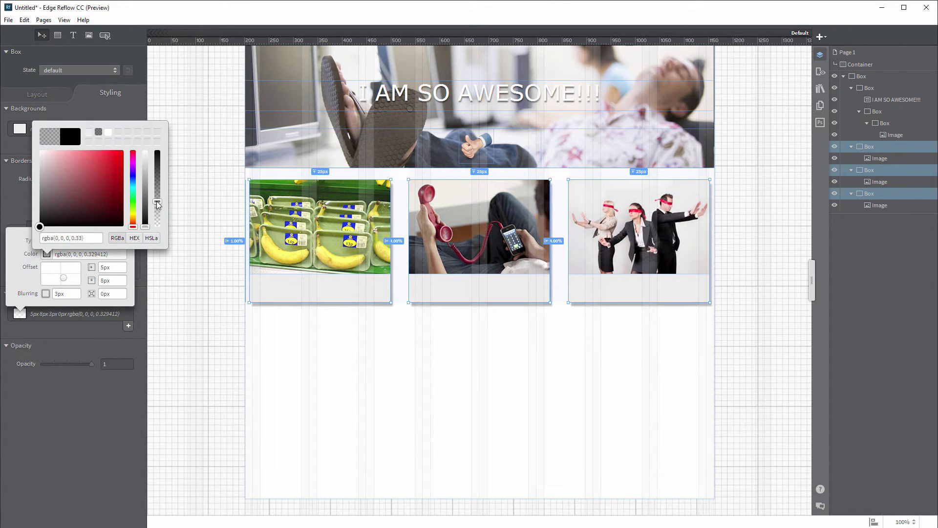
{"action": "left_click", "coordinate": [237, 320]}
{"action": "key", "text": "Tab"}
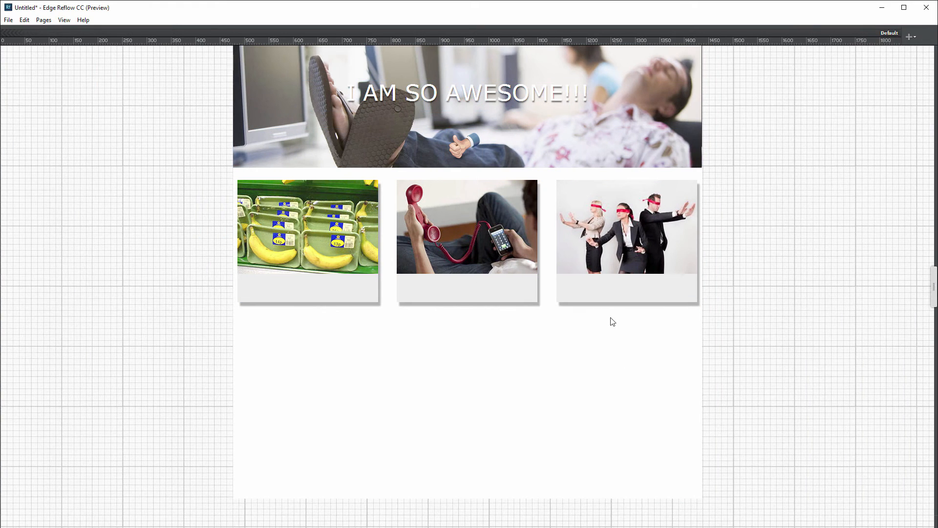
{"action": "key", "text": "Tab"}
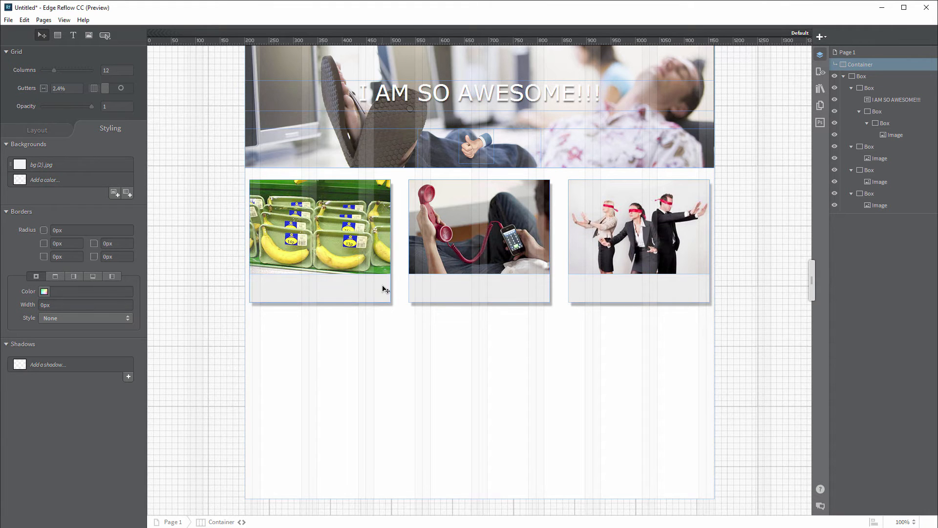
Step: Select the three photo boxes and give them 5px padding on all sides
{"action": "left_click", "coordinate": [870, 194]}
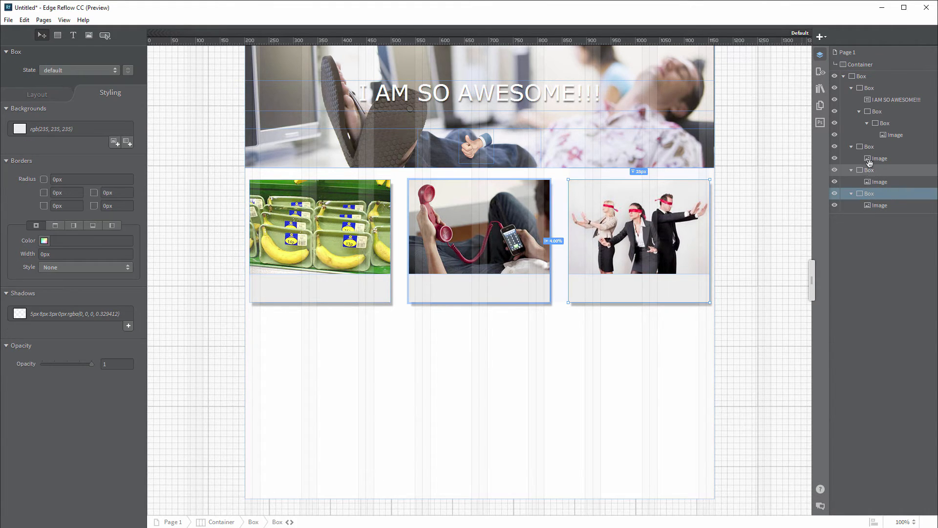
{"action": "left_click", "coordinate": [869, 170], "text": "ctrl"}
{"action": "left_click", "coordinate": [869, 147], "text": "ctrl"}
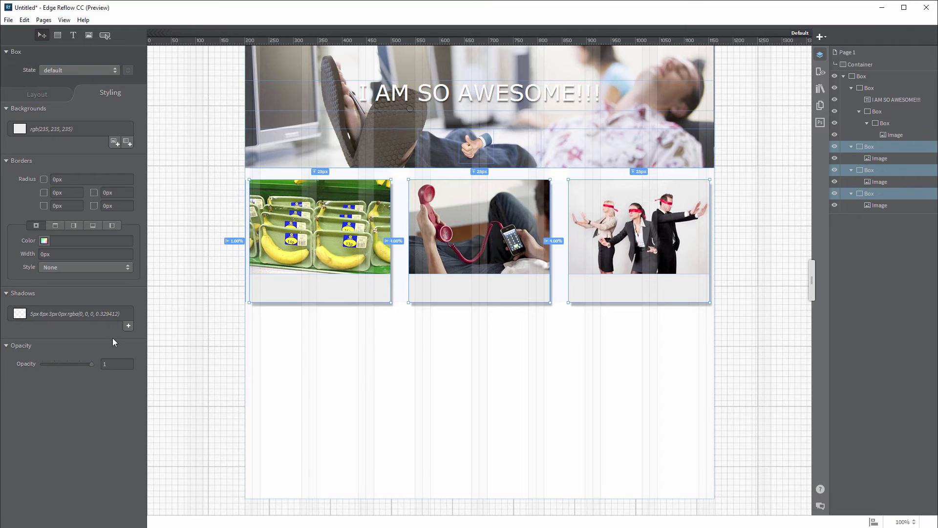
{"action": "left_click", "coordinate": [35, 95]}
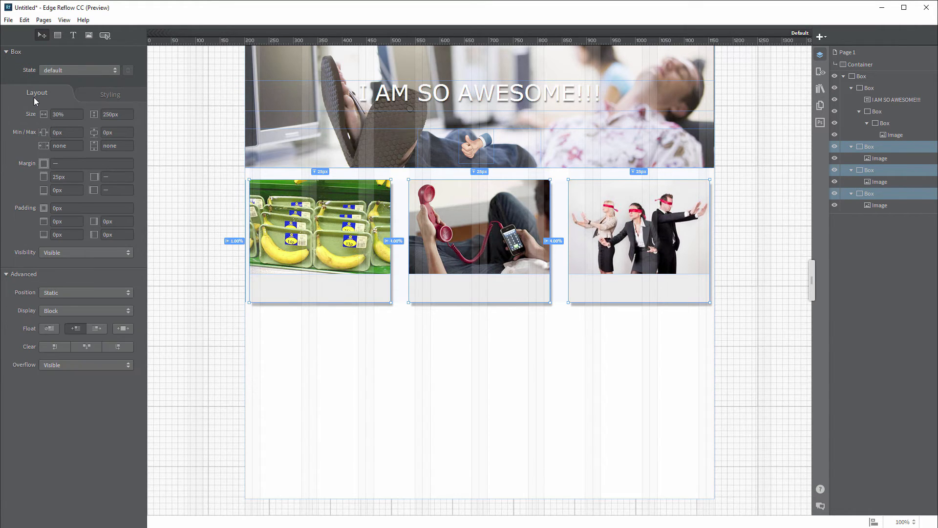
{"action": "left_click", "coordinate": [78, 208]}
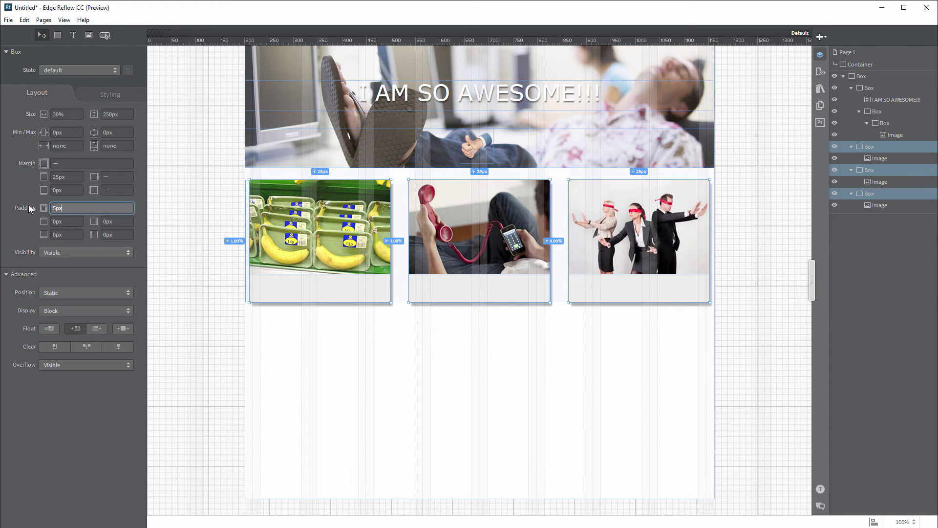
{"action": "key", "text": "Return"}
{"action": "left_click", "coordinate": [348, 322]}
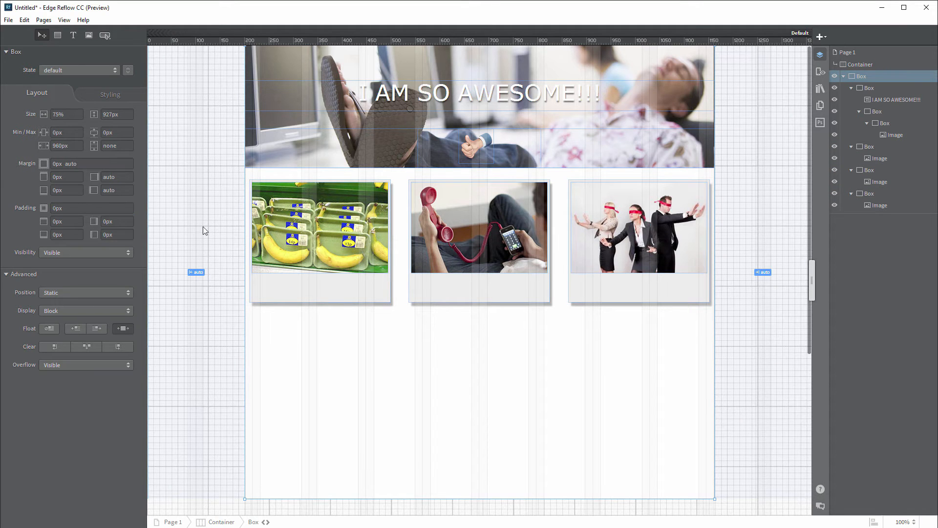
{"action": "left_click", "coordinate": [73, 36]}
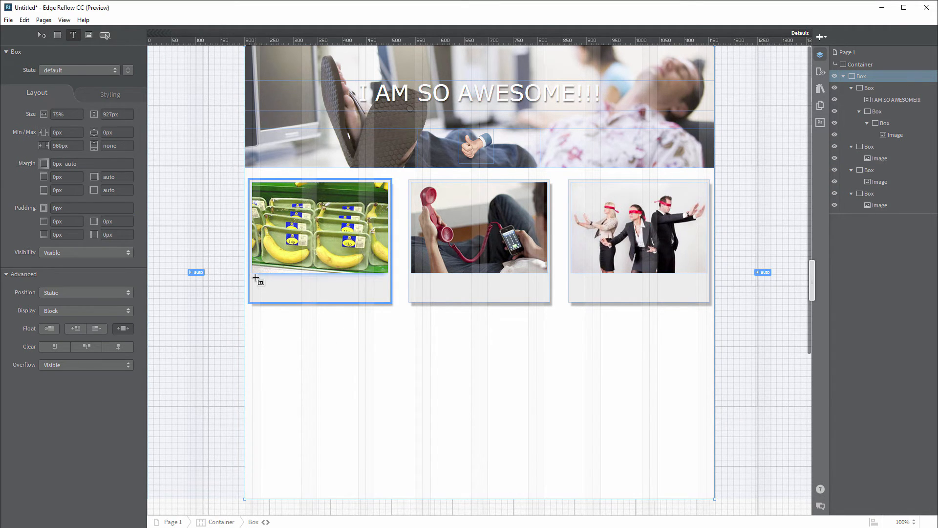
Step: Type captions 'Package deals!' and 'Call me anytime!' under the first two photos, beginning the third
{"action": "mouse_move", "coordinate": [253, 273]}
{"action": "left_mouse_down"}
{"action": "mouse_move", "coordinate": [289, 291]}
{"action": "mouse_move", "coordinate": [389, 298]}
{"action": "left_mouse_up"}
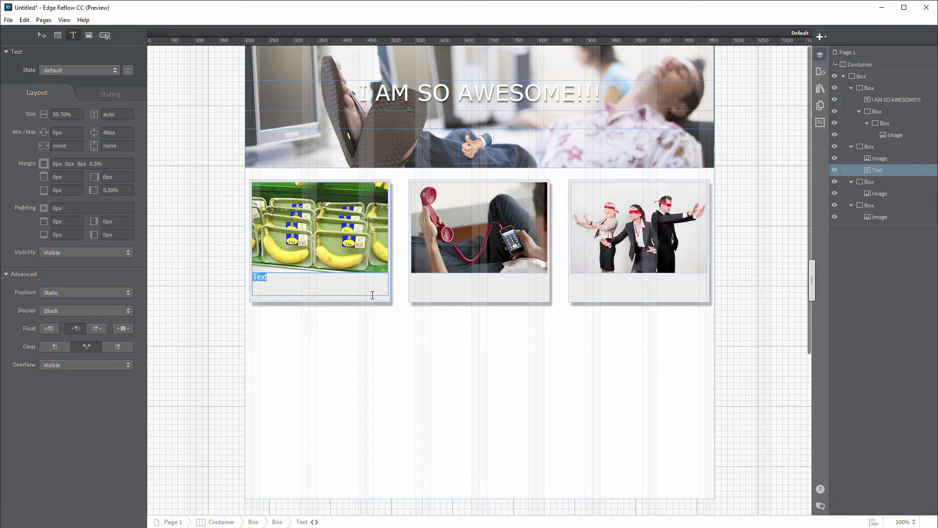
{"action": "type", "text": "Package deals!"}
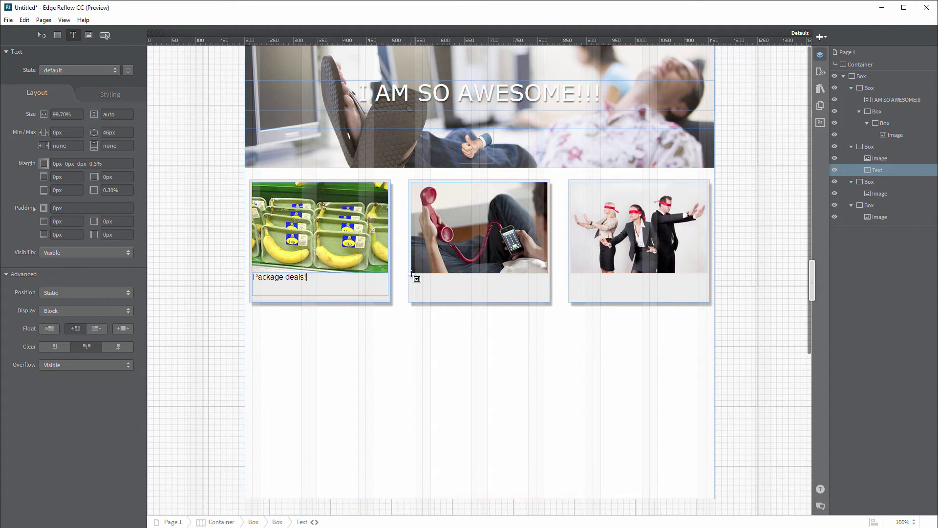
{"action": "mouse_move", "coordinate": [412, 274]}
{"action": "left_mouse_down"}
{"action": "mouse_move", "coordinate": [547, 297]}
{"action": "mouse_move", "coordinate": [707, 296]}
{"action": "left_mouse_up"}
{"action": "type", "text": "Call me anytime!"}
{"action": "type", "text": "No more searching!"}
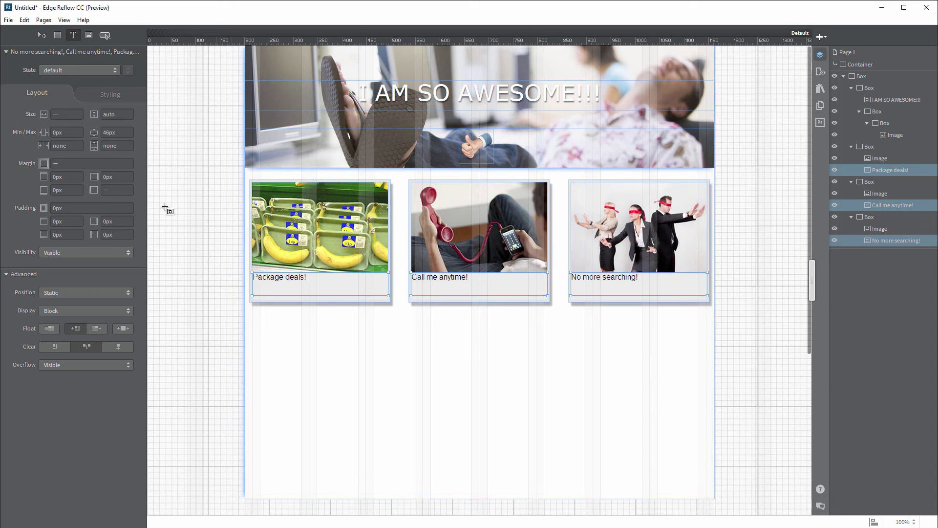
Step: Style the captions as Verdana, grey rgb(71,71,71), 1.4em size and weight 600
{"action": "left_click", "coordinate": [106, 95]}
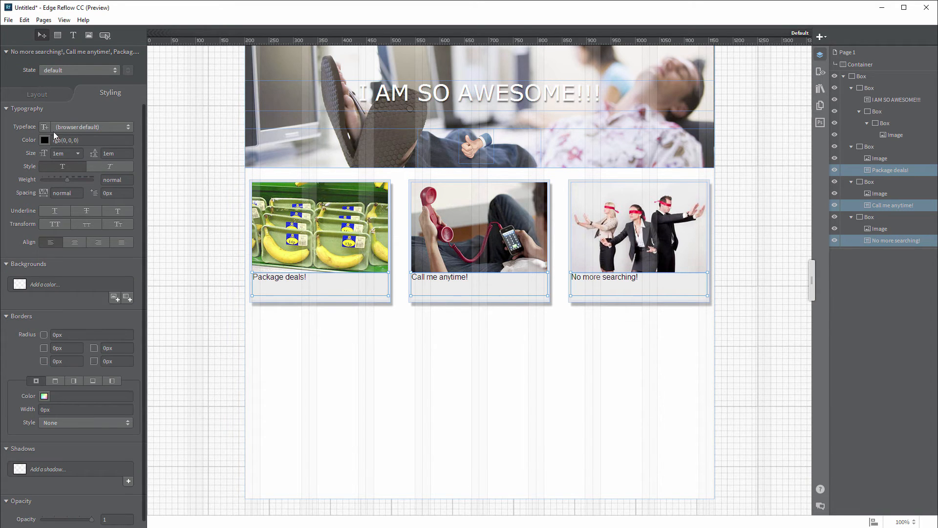
{"action": "left_click", "coordinate": [130, 127]}
{"action": "left_click", "coordinate": [92, 239]}
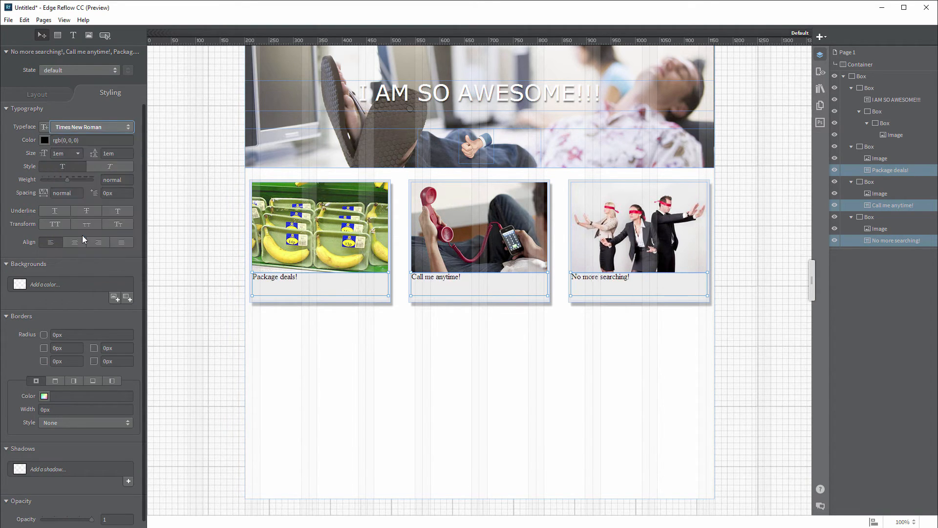
{"action": "left_click", "coordinate": [128, 127]}
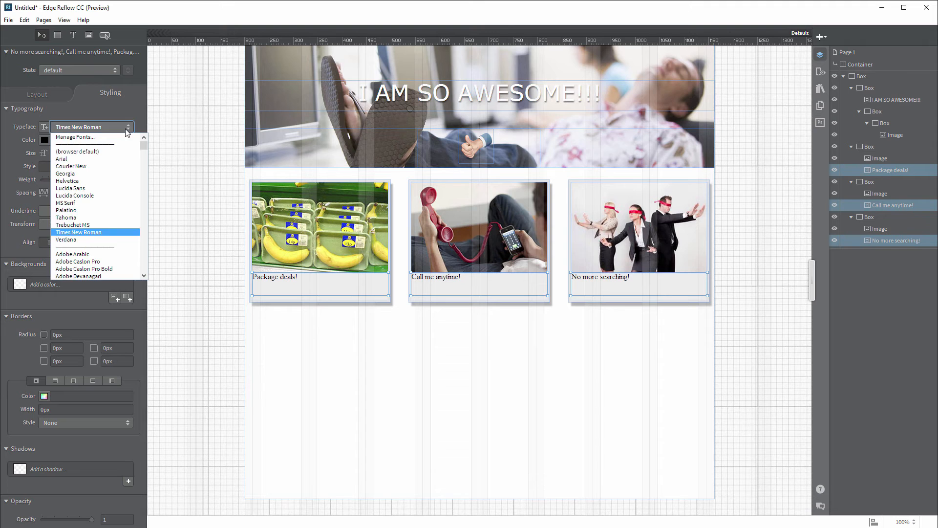
{"action": "left_click", "coordinate": [84, 244]}
{"action": "left_click", "coordinate": [44, 139]}
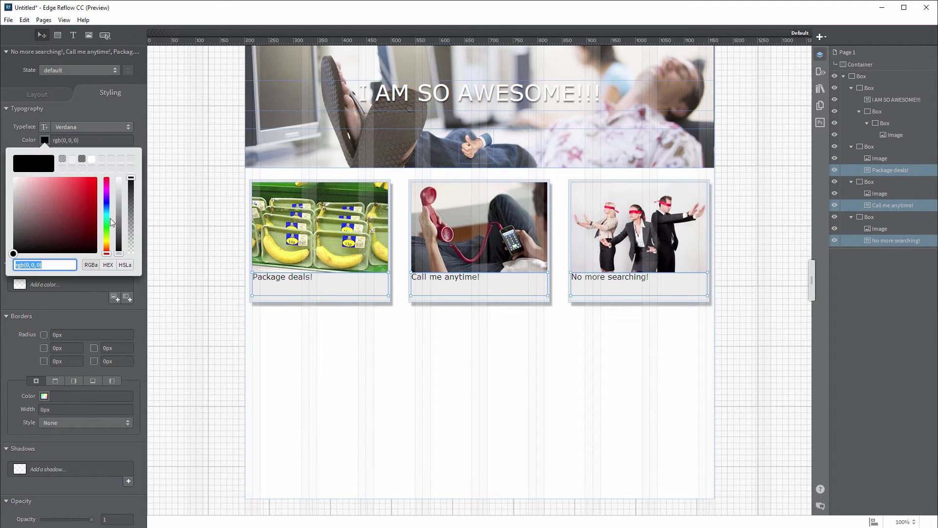
{"action": "left_click_drag", "start_coordinate": [119, 253], "coordinate": [119, 232]}
{"action": "left_click", "coordinate": [45, 140]}
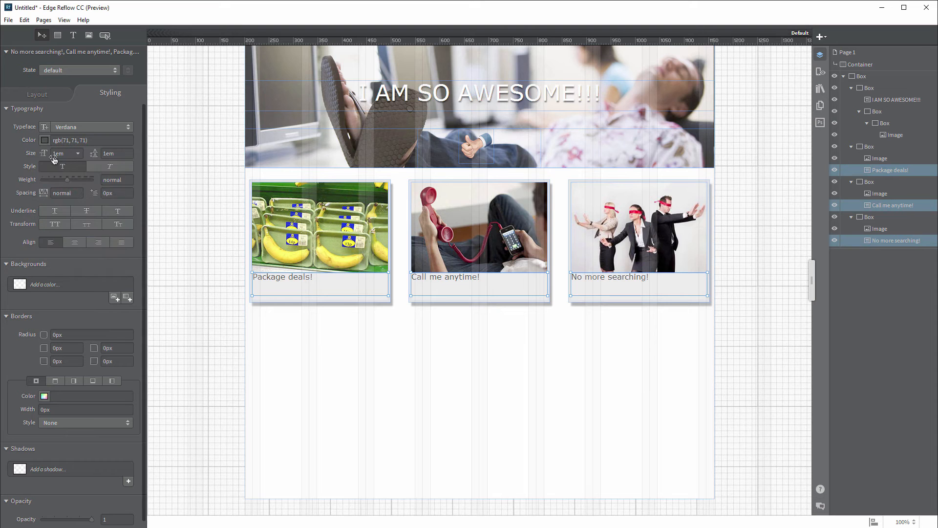
{"action": "mouse_move", "coordinate": [45, 155]}
{"action": "left_mouse_down"}
{"action": "mouse_move", "coordinate": [54, 154]}
{"action": "mouse_move", "coordinate": [46, 154]}
{"action": "left_mouse_up"}
{"action": "left_click", "coordinate": [75, 179]}
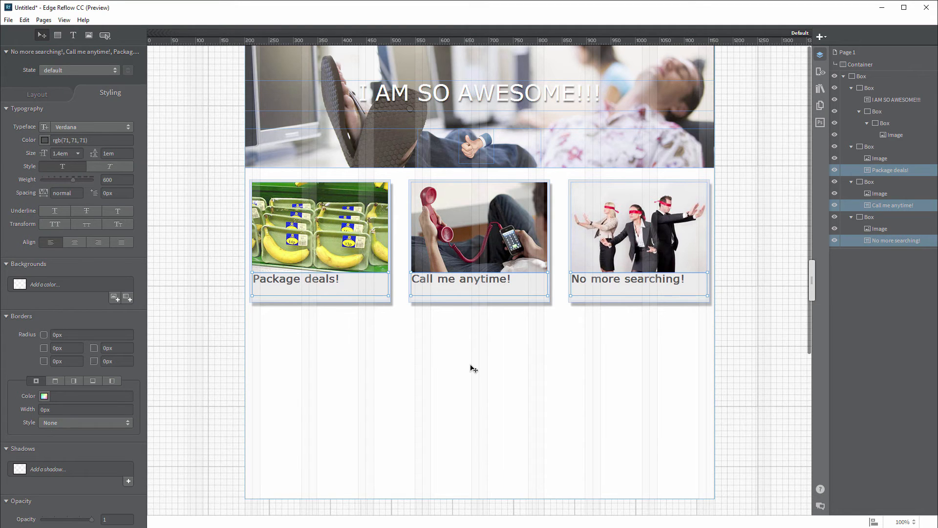
Step: Nudge the captions 10px below their photos and preview the page
{"action": "key", "text": "shift+Down"}
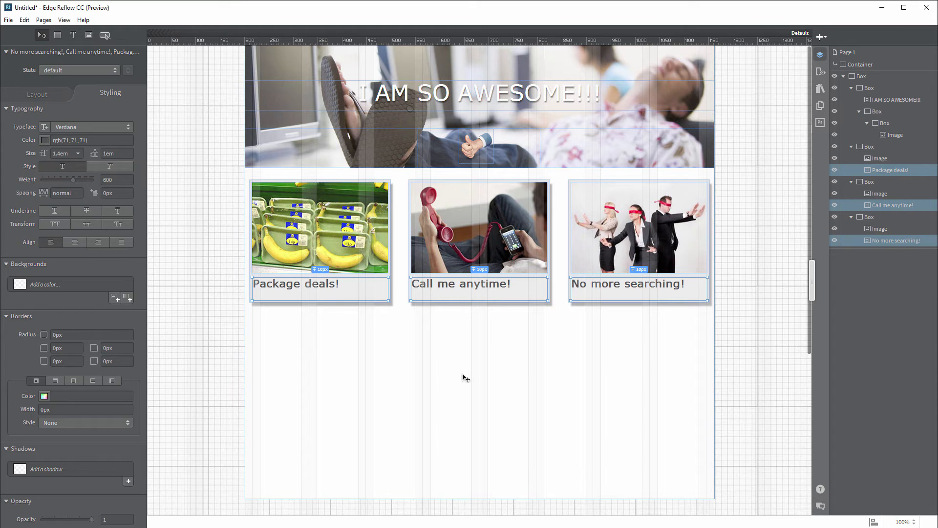
{"action": "left_click", "coordinate": [429, 374]}
{"action": "key", "text": "Tab"}
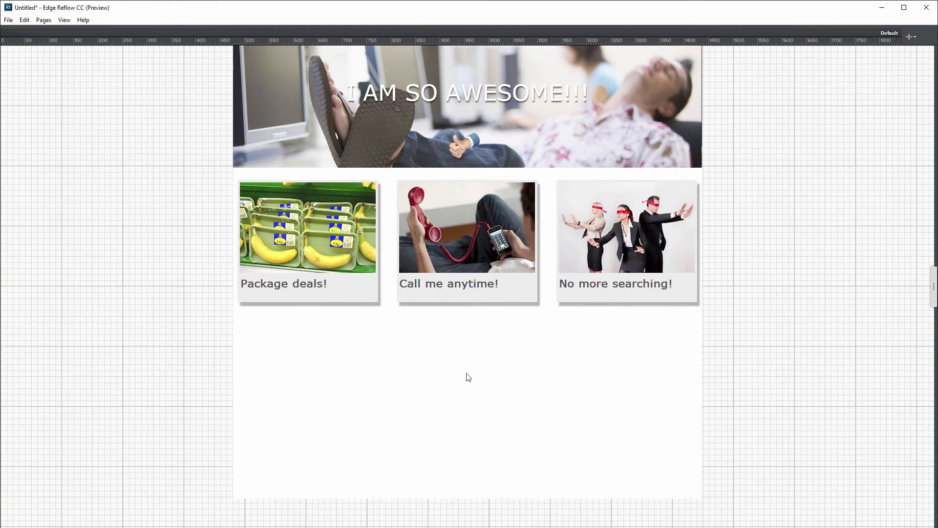
{"action": "key", "text": "Tab"}
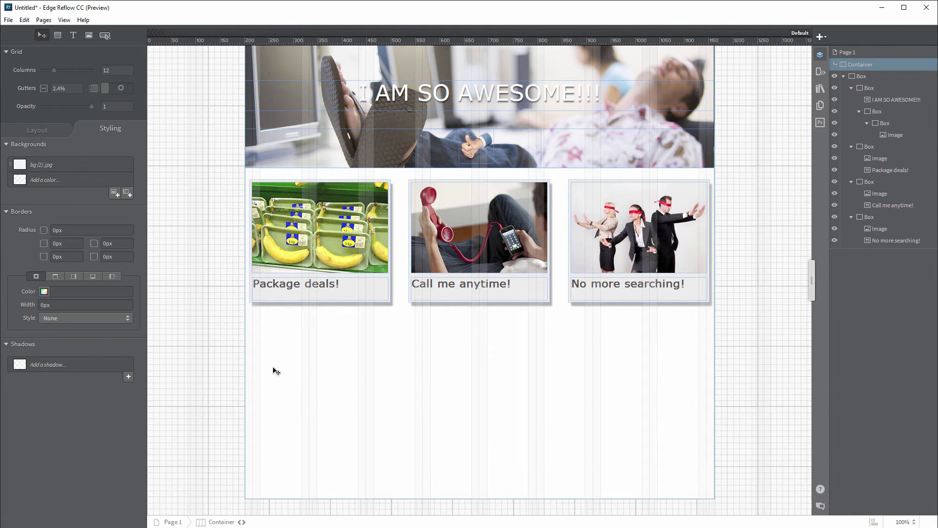
Step: Drop banner-buy-now.png onto the page and position it beneath the photo row
{"action": "left_click_drag", "start_coordinate": [0, 359], "coordinate": [339, 359]}
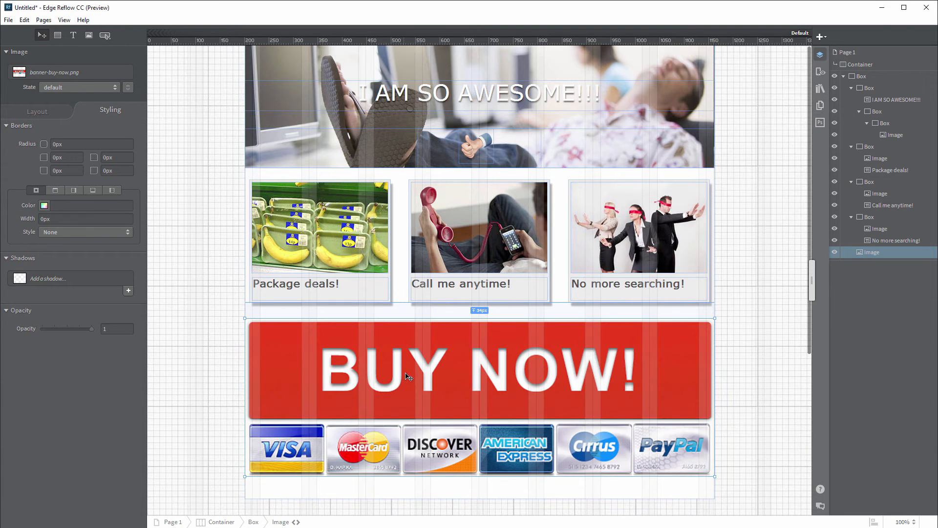
{"action": "left_click_drag", "start_coordinate": [408, 377], "coordinate": [429, 370]}
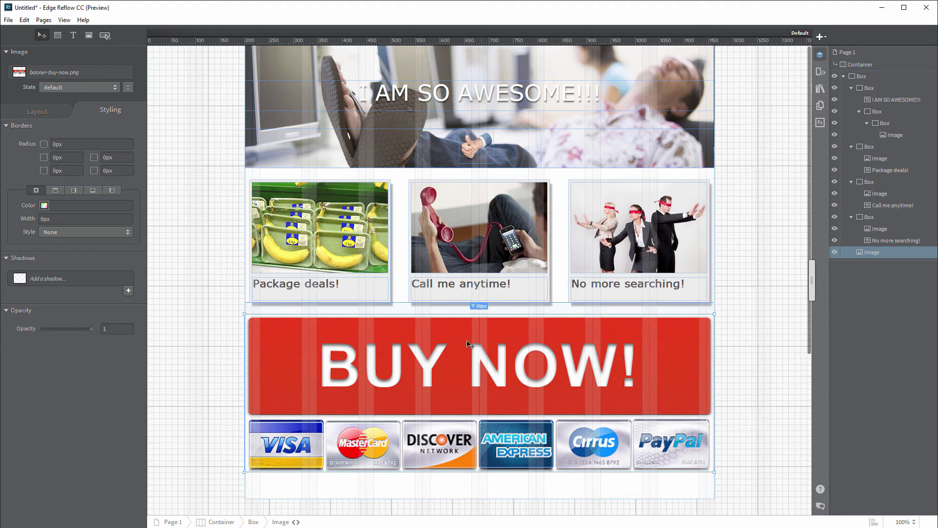
{"action": "left_click", "coordinate": [506, 489]}
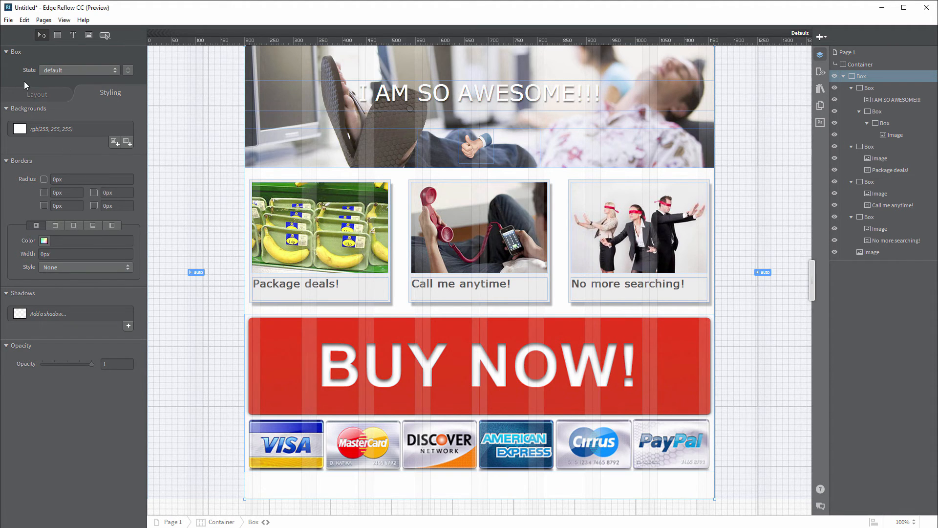
Step: Set the page box height to auto with 25px bottom padding, then edit the banner's left margin
{"action": "left_click", "coordinate": [37, 94]}
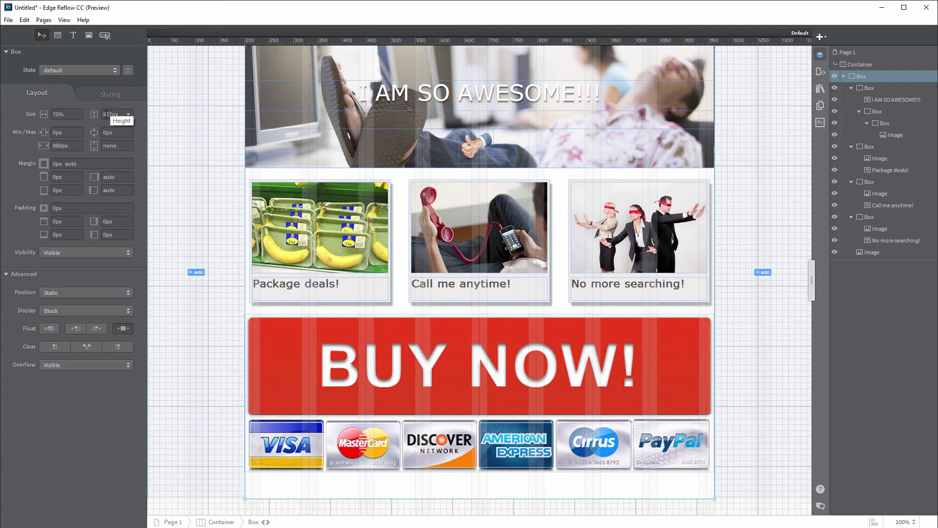
{"action": "left_click", "coordinate": [129, 116]}
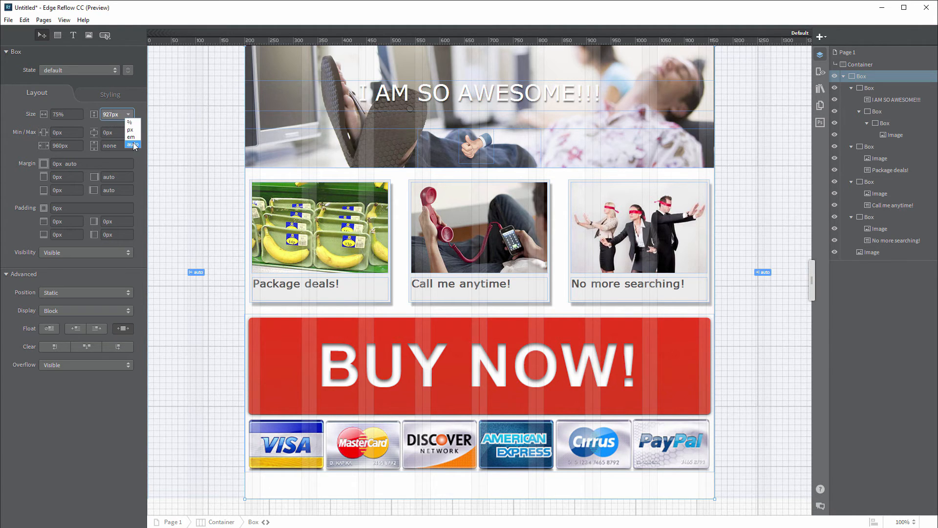
{"action": "left_click", "coordinate": [133, 142]}
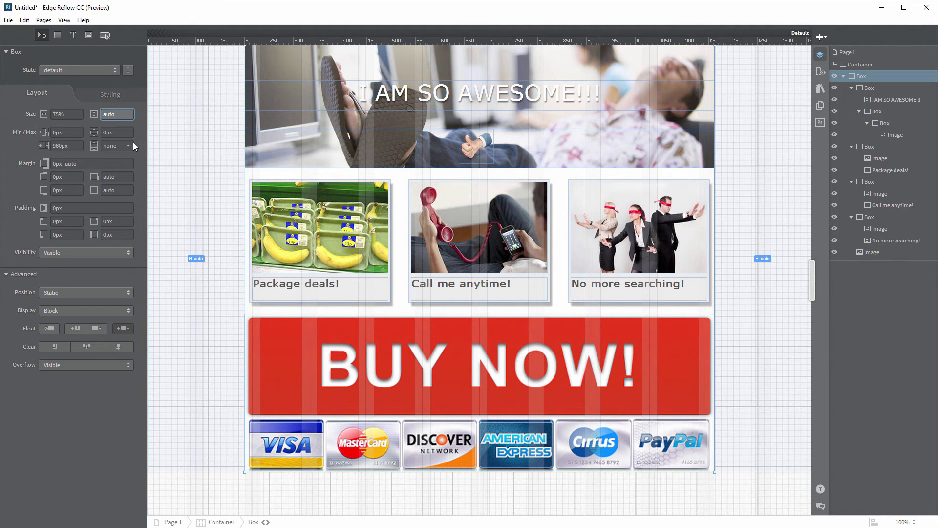
{"action": "left_click", "coordinate": [52, 235]}
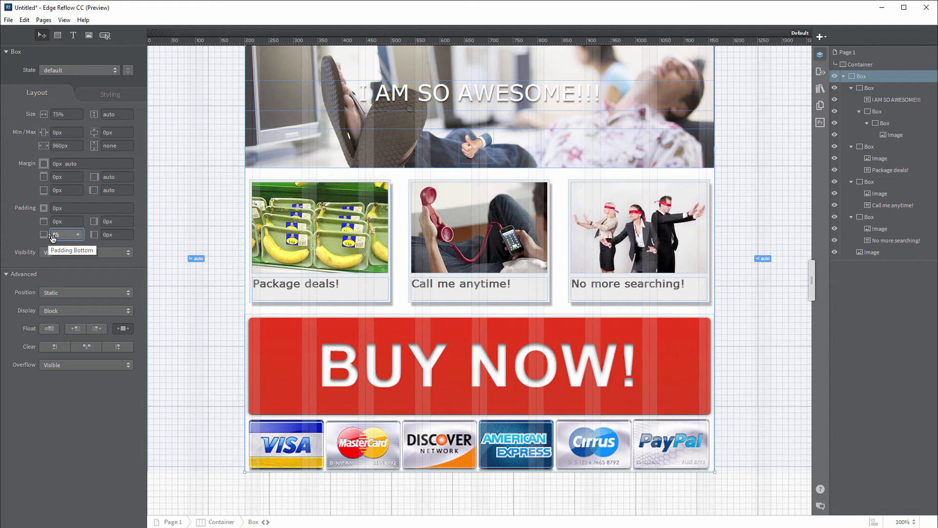
{"action": "type", "text": "25"}
{"action": "key", "text": "Tab"}
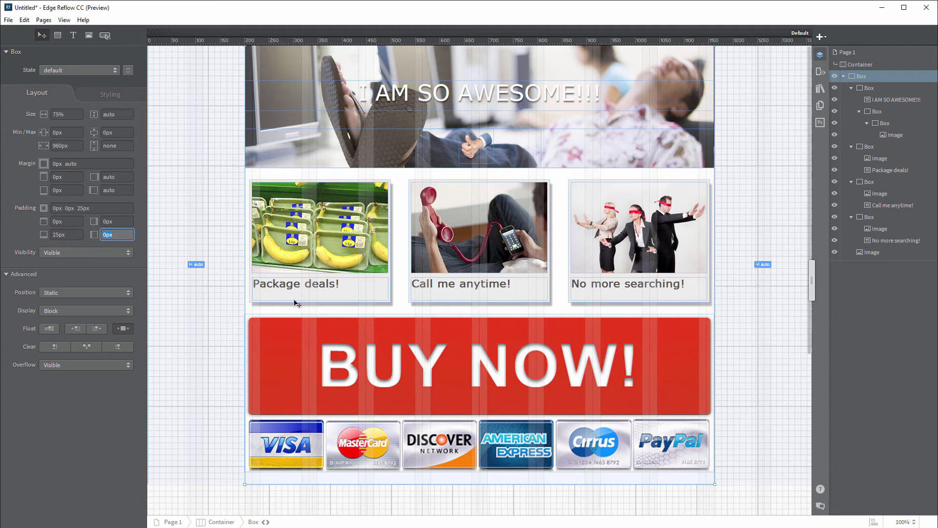
{"action": "left_click", "coordinate": [601, 374]}
{"action": "left_click", "coordinate": [115, 208]}
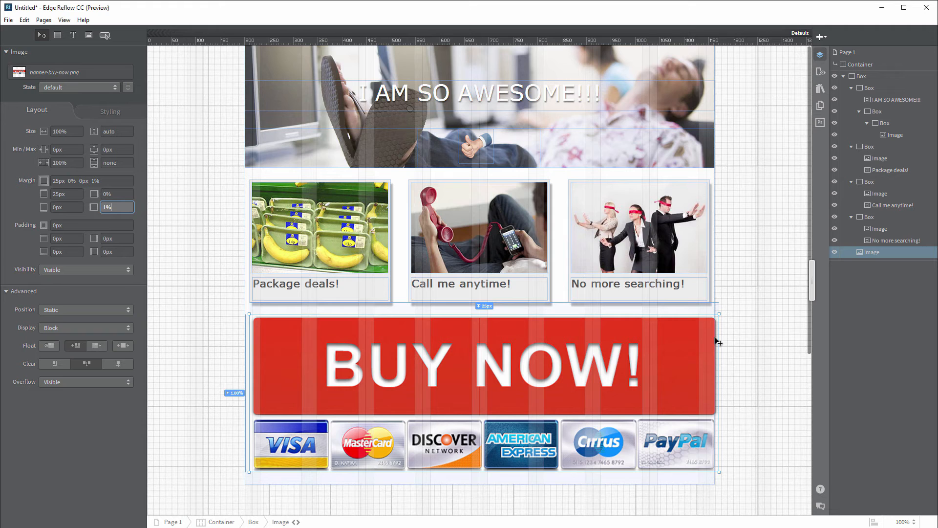
Step: Set the BUY NOW banner to 98% width and give the three photo cards auto height
{"action": "left_click", "coordinate": [70, 132]}
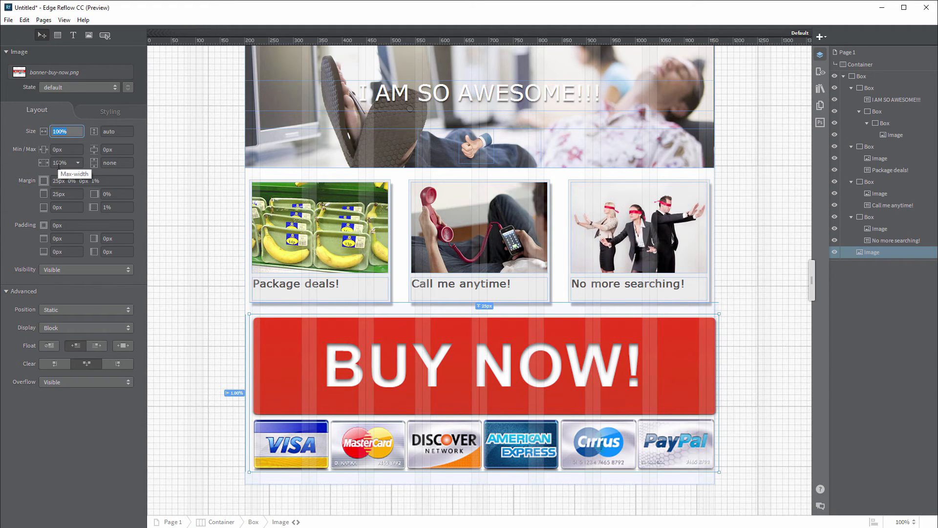
{"action": "type", "text": "98%"}
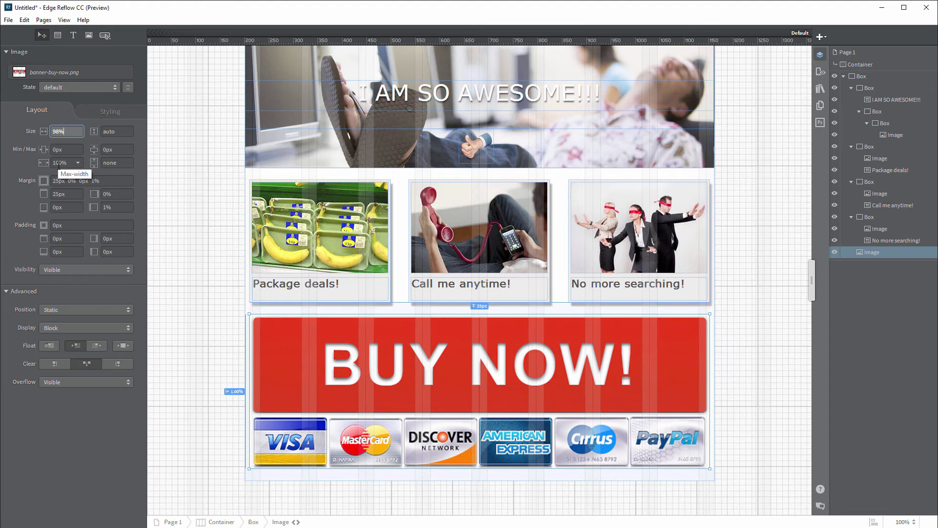
{"action": "left_click", "coordinate": [870, 219]}
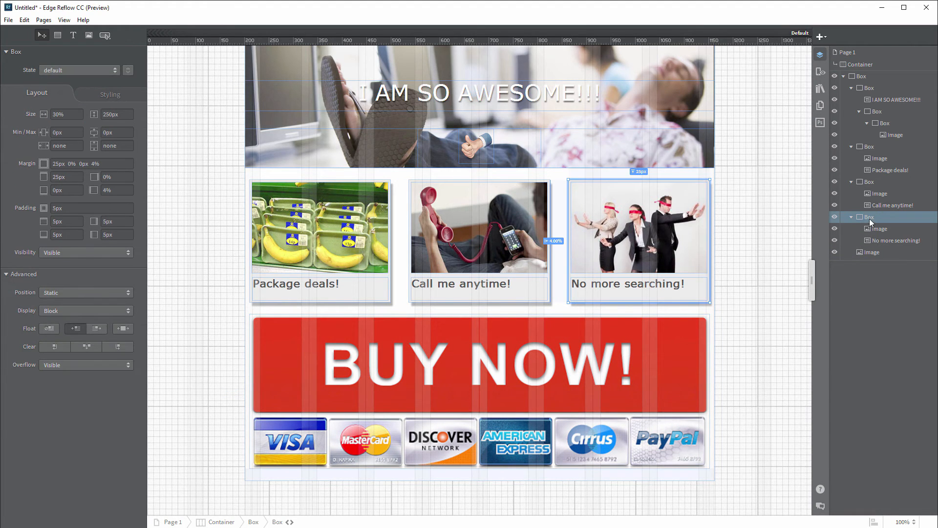
{"action": "left_click", "coordinate": [869, 182], "text": "ctrl"}
{"action": "left_click", "coordinate": [870, 147], "text": "ctrl"}
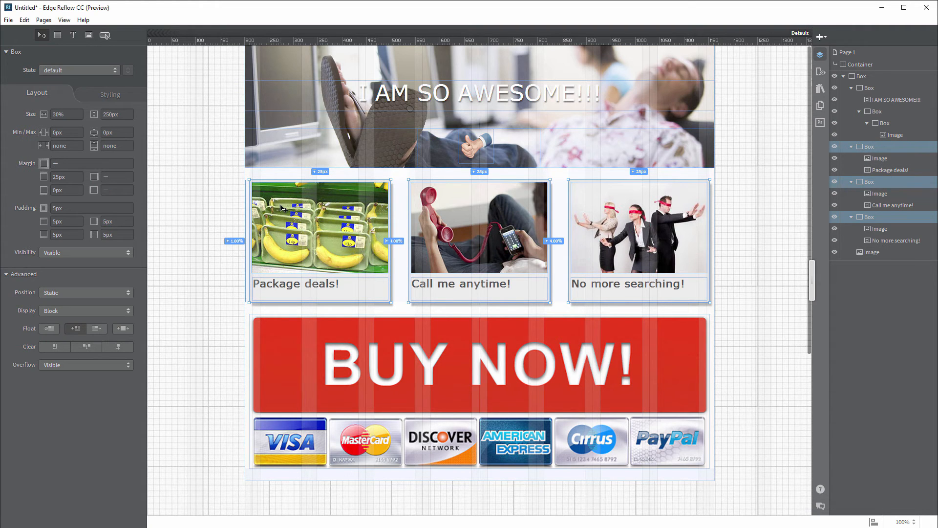
{"action": "left_click", "coordinate": [118, 114]}
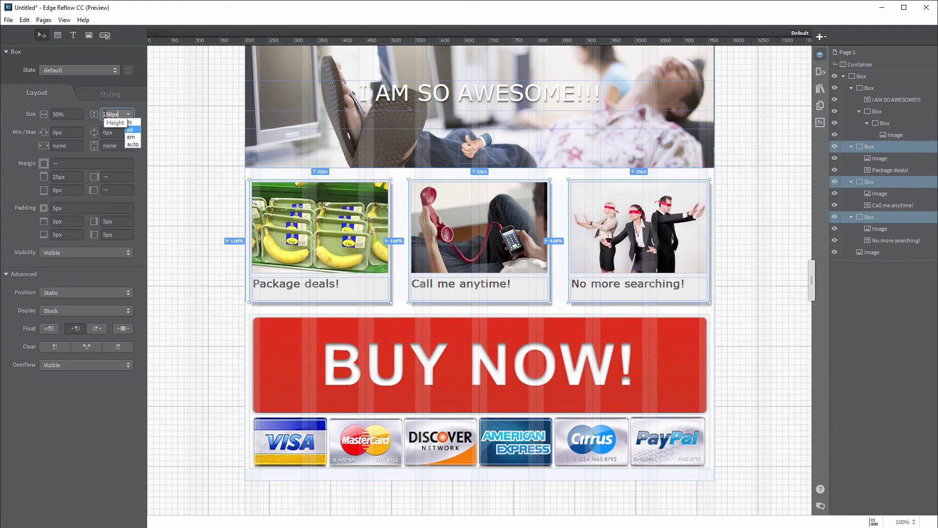
{"action": "key", "text": "ctrl+a"}
{"action": "type", "text": "auto"}
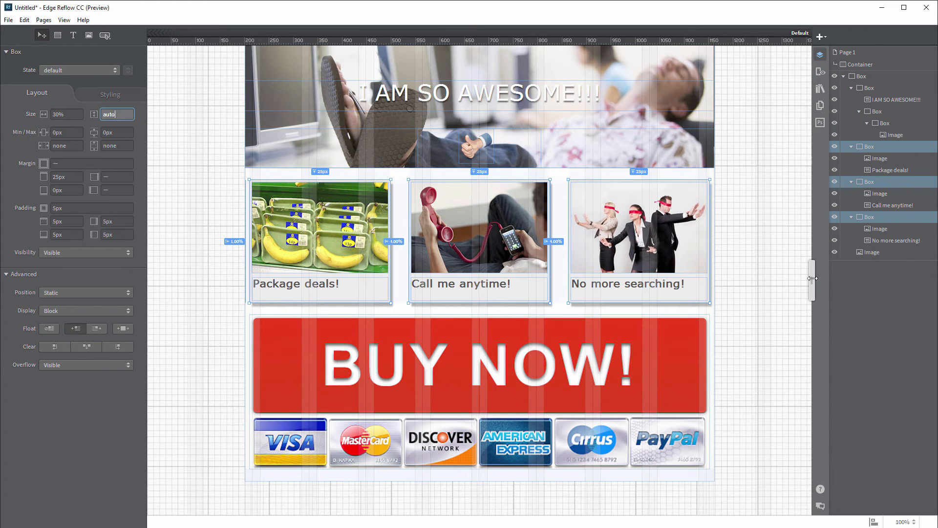
Step: Narrow the page to test the reflow, then preview it without editing panels
{"action": "left_click_drag", "start_coordinate": [748, 282], "coordinate": [811, 293]}
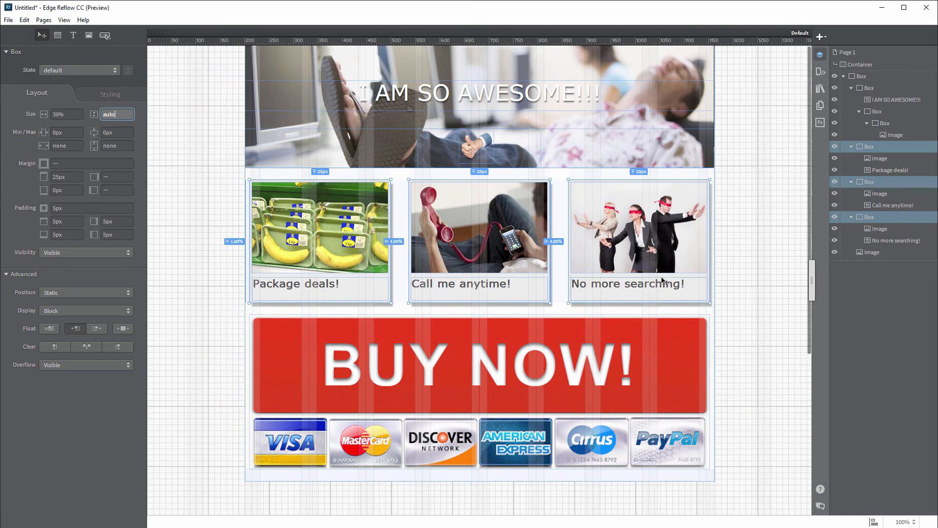
{"action": "left_click", "coordinate": [723, 308]}
{"action": "key", "text": "Tab"}
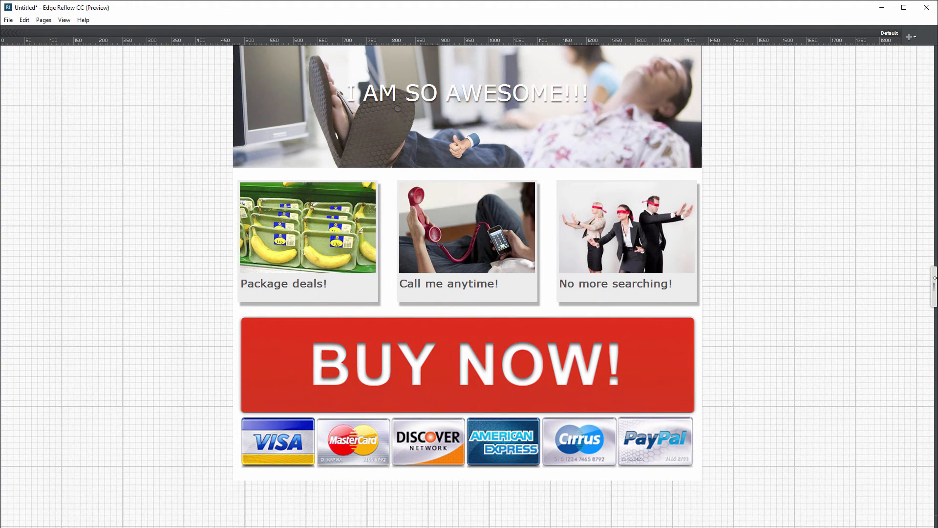
Step: Narrow the page to check where the layout breaks and add a breakpoint at 1006 px
{"action": "mouse_move", "coordinate": [934, 285]}
{"action": "left_mouse_down"}
{"action": "mouse_move", "coordinate": [705, 287]}
{"action": "mouse_move", "coordinate": [218, 266]}
{"action": "mouse_move", "coordinate": [164, 268]}
{"action": "mouse_move", "coordinate": [258, 269]}
{"action": "mouse_move", "coordinate": [144, 273]}
{"action": "mouse_move", "coordinate": [534, 292]}
{"action": "mouse_move", "coordinate": [929, 288]}
{"action": "left_mouse_up"}
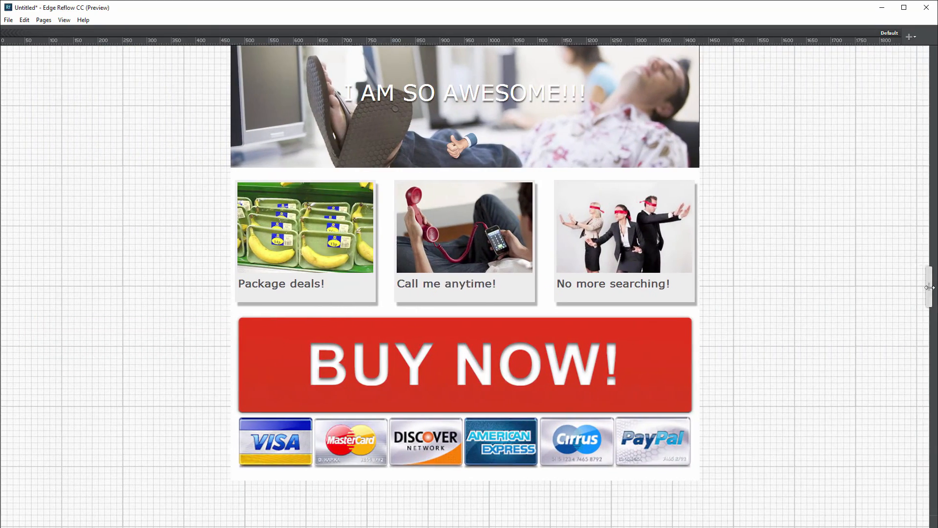
{"action": "key", "text": "Tab"}
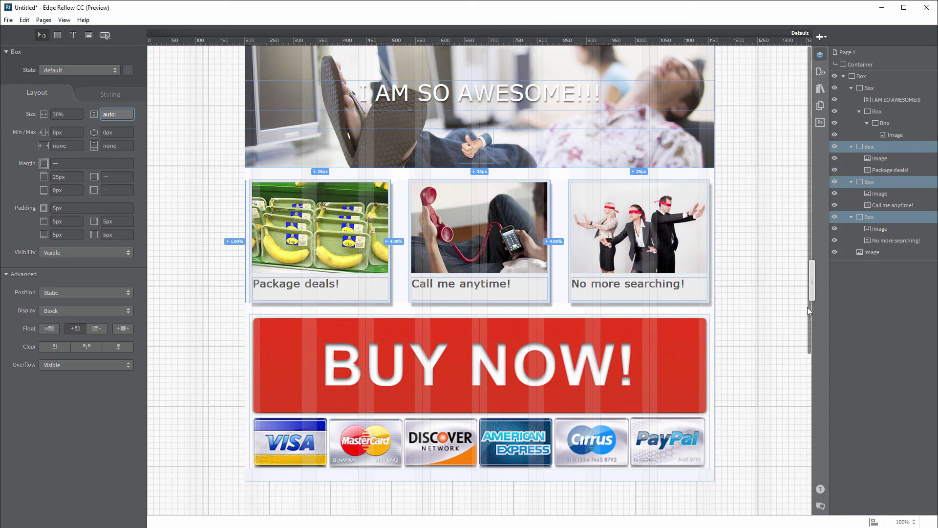
{"action": "left_click_drag", "start_coordinate": [809, 304], "coordinate": [638, 292]}
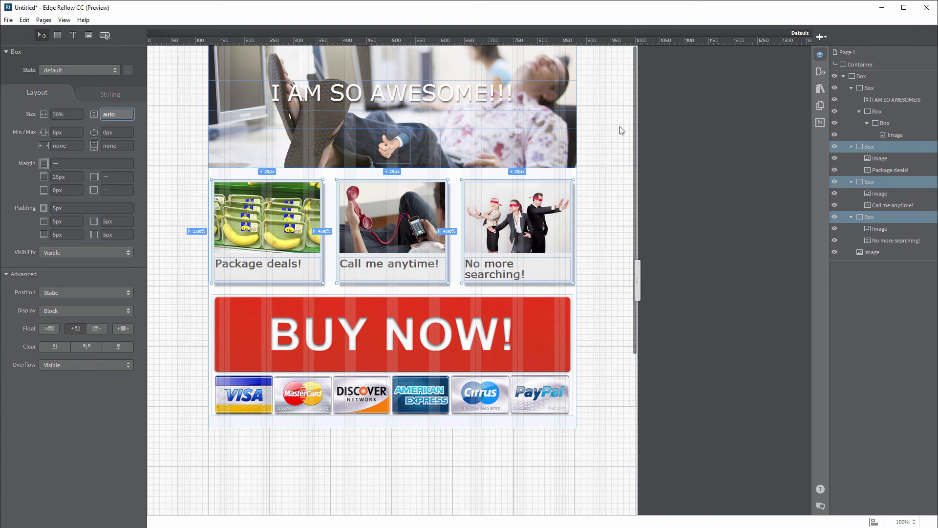
{"action": "left_click", "coordinate": [820, 37]}
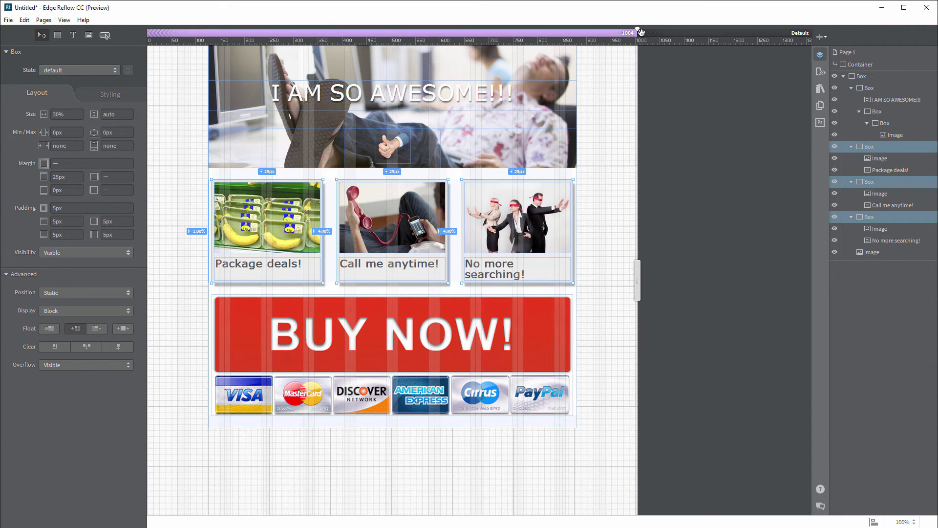
{"action": "left_click_drag", "start_coordinate": [637, 28], "coordinate": [637, 31]}
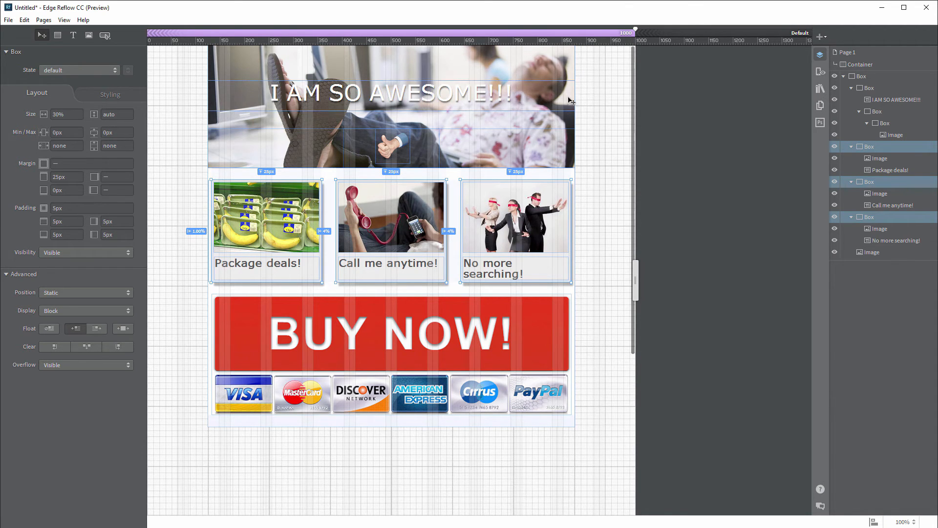
{"action": "left_click", "coordinate": [540, 427]}
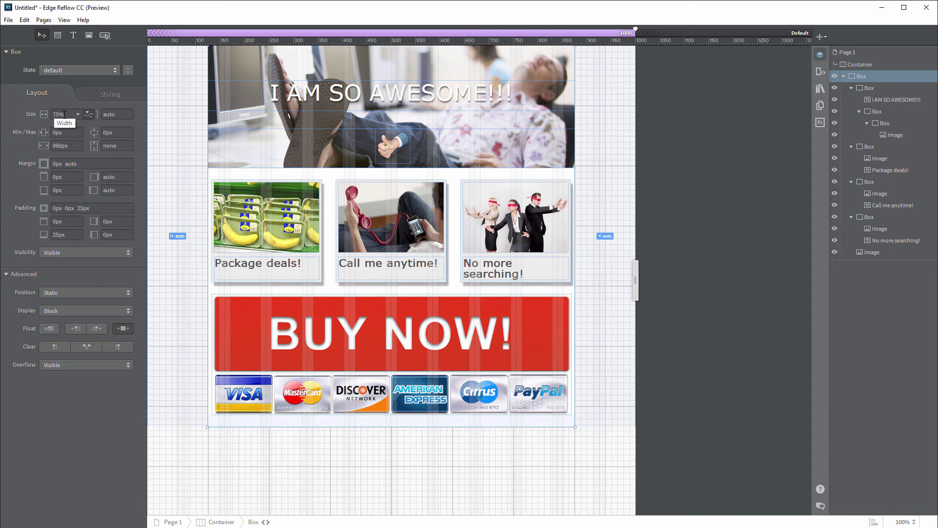
Step: Change the outer page box width to 90% and resize the canvas to check the wider layout
{"action": "left_click_drag", "start_coordinate": [64, 114], "coordinate": [53, 112]}
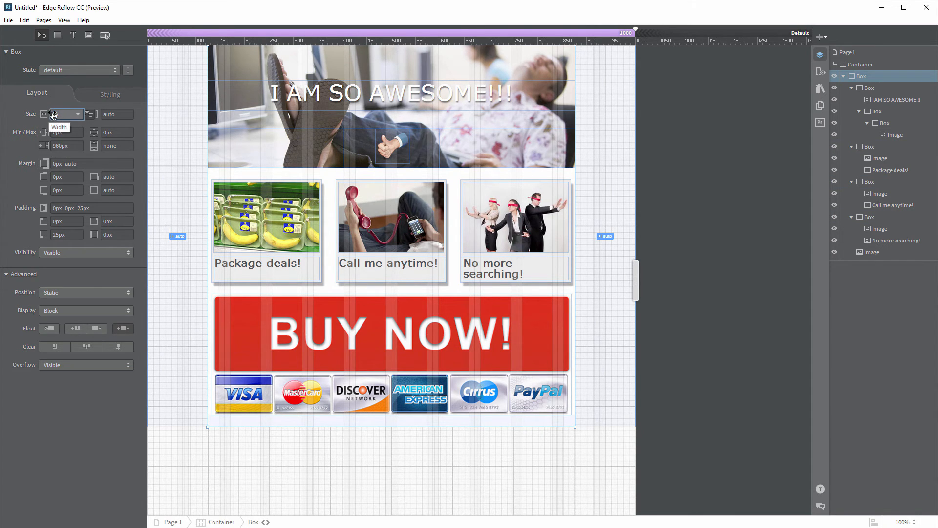
{"action": "type", "text": "90%"}
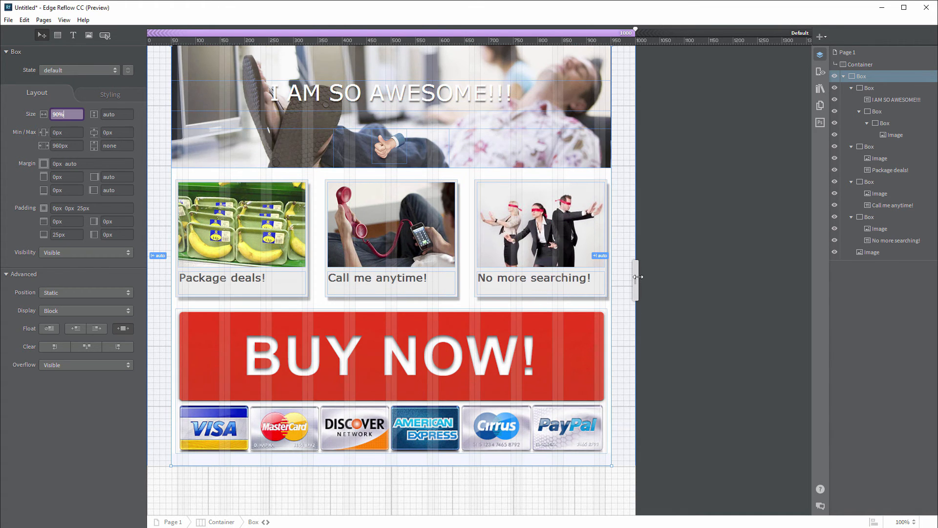
{"action": "left_click_drag", "start_coordinate": [638, 277], "coordinate": [538, 272]}
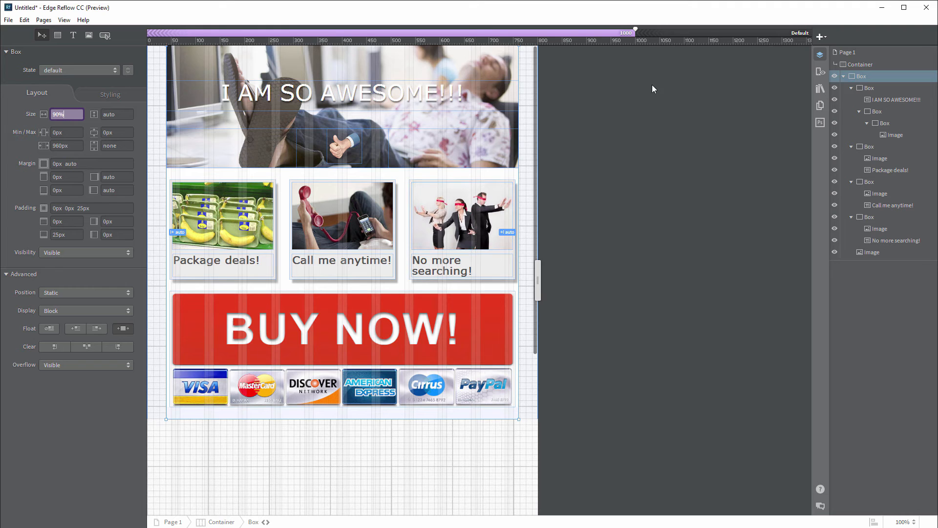
Step: Add an 800 px breakpoint and set the No more searching! card to Display None and Visibility Hidden
{"action": "left_click", "coordinate": [820, 37]}
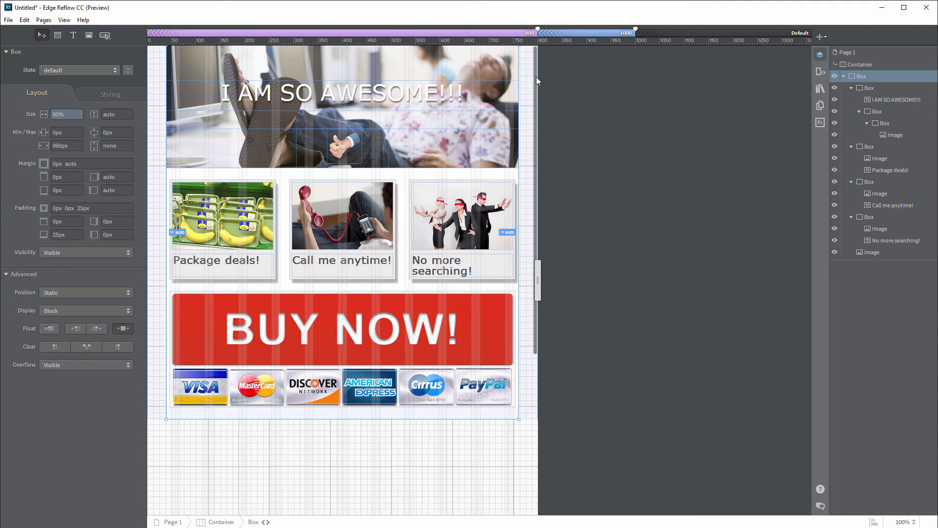
{"action": "left_click", "coordinate": [508, 255]}
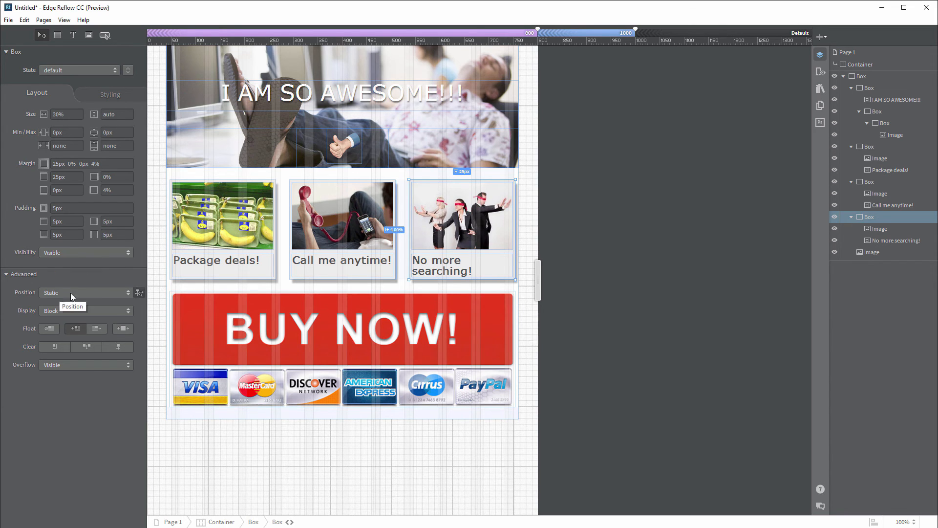
{"action": "left_click", "coordinate": [66, 310]}
{"action": "left_click", "coordinate": [62, 326]}
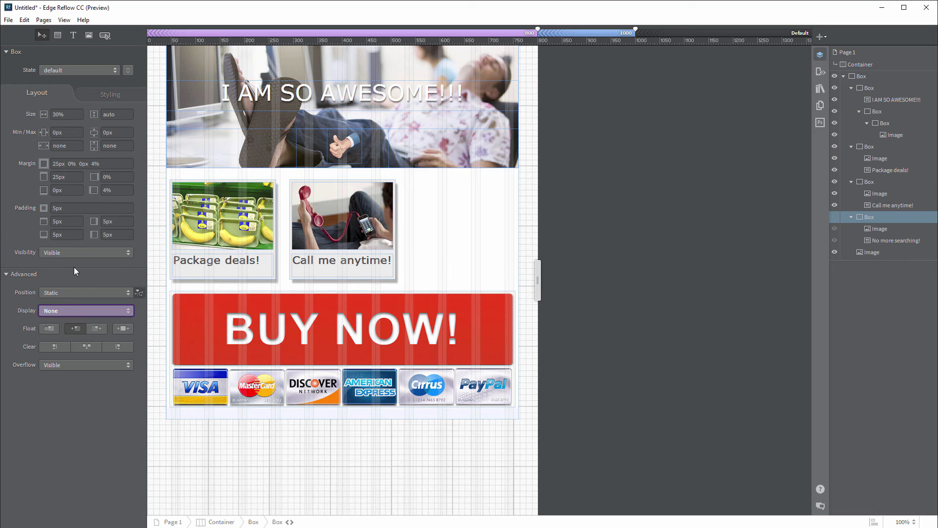
{"action": "left_click", "coordinate": [78, 252]}
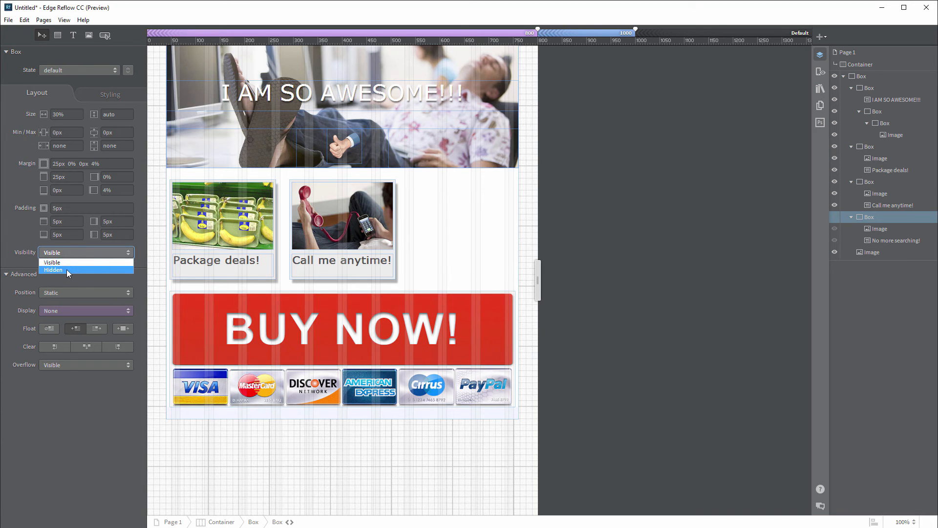
{"action": "left_click", "coordinate": [66, 270]}
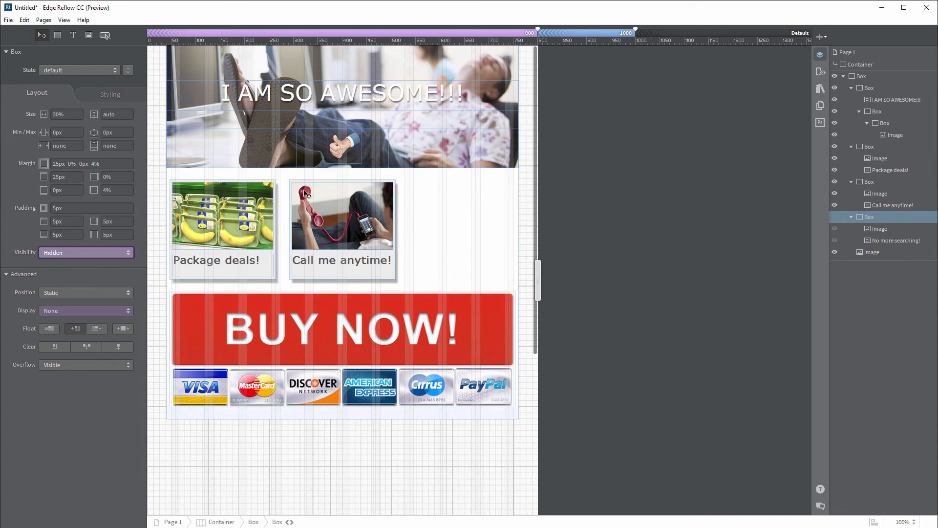
{"action": "left_click", "coordinate": [265, 185]}
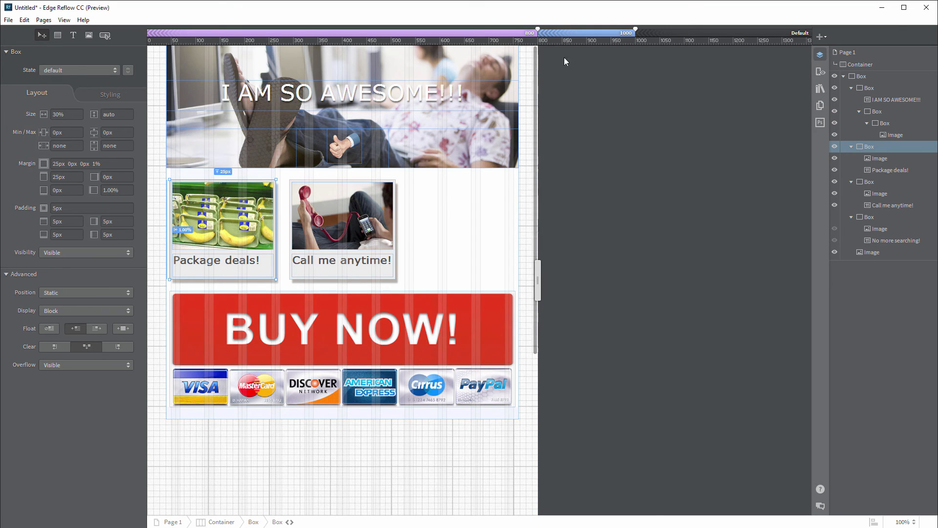
Step: Set the Package deals! and Call me anytime! cards to 47% width each
{"action": "left_click", "coordinate": [56, 114]}
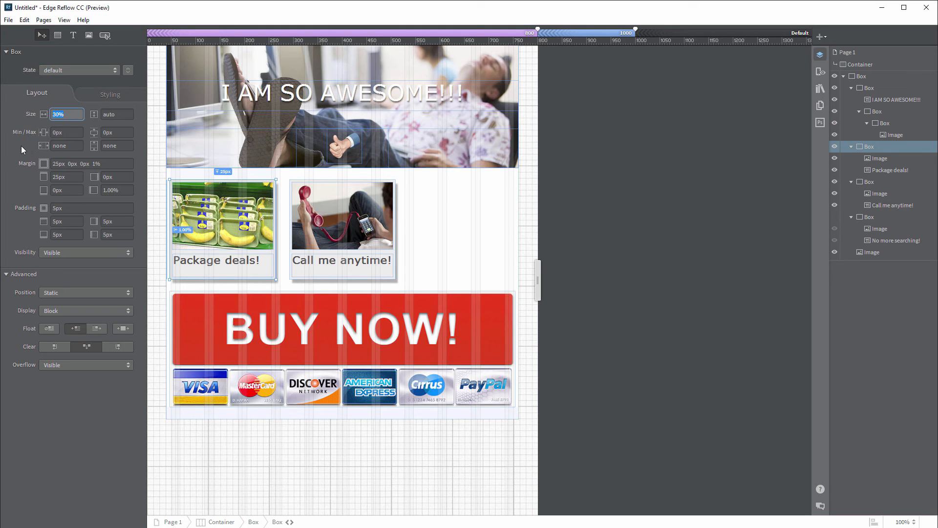
{"action": "type", "text": "47%"}
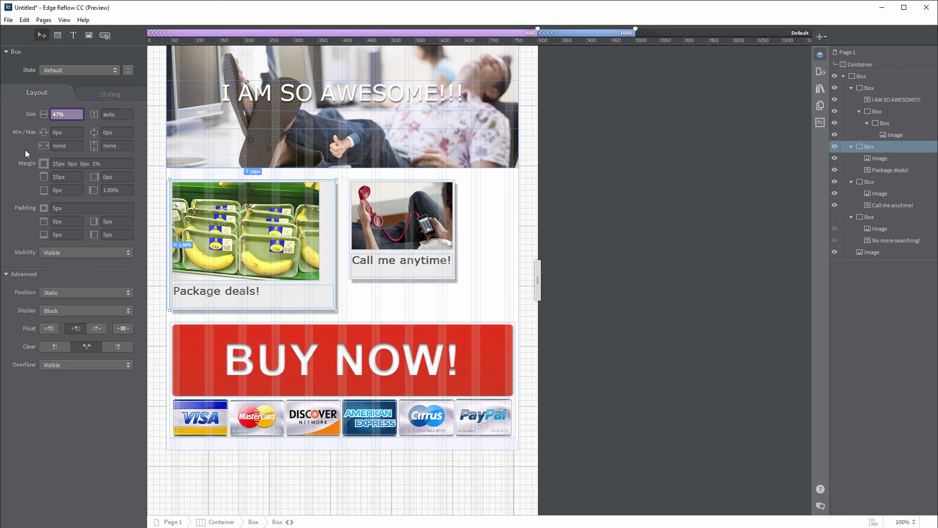
{"action": "left_click", "coordinate": [350, 186]}
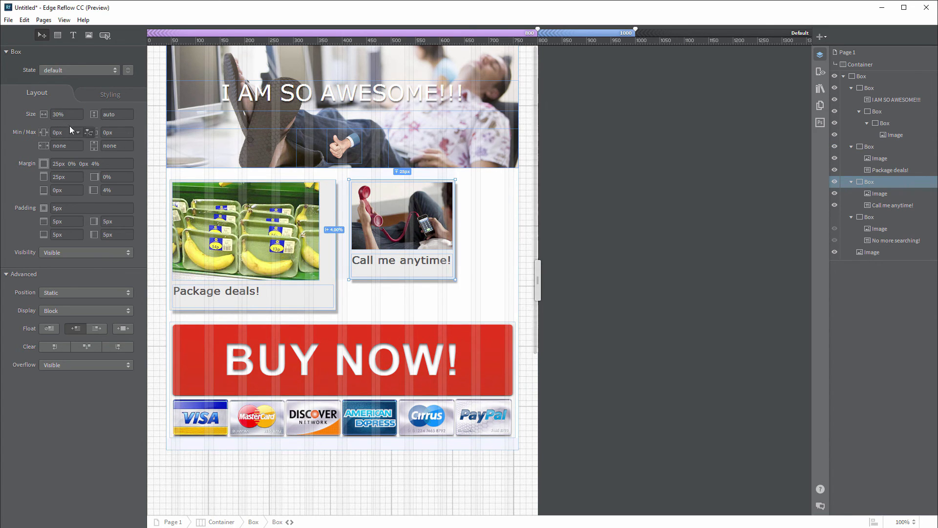
{"action": "left_click", "coordinate": [55, 114]}
{"action": "type", "text": "47%"}
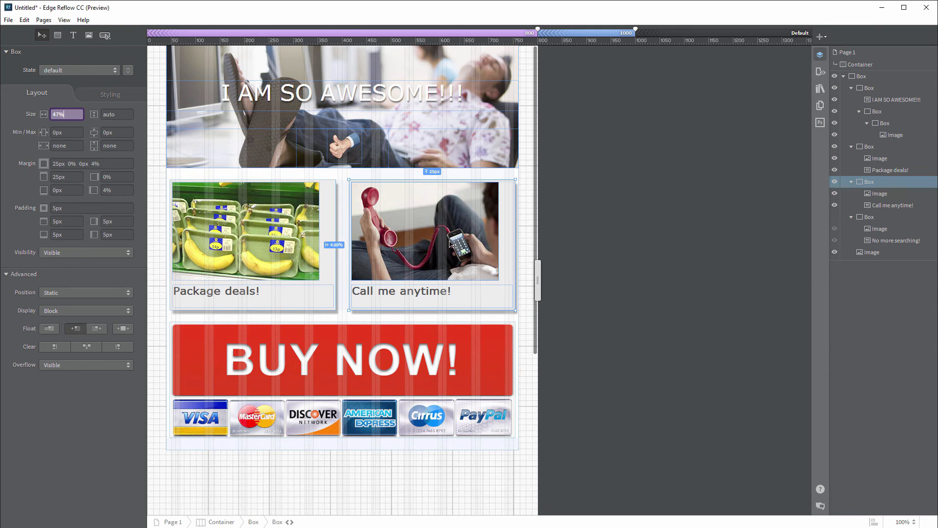
Step: Adjust the card images' widths, making the phone image 100%, and narrow the page to about 650 px
{"action": "left_click", "coordinate": [284, 224]}
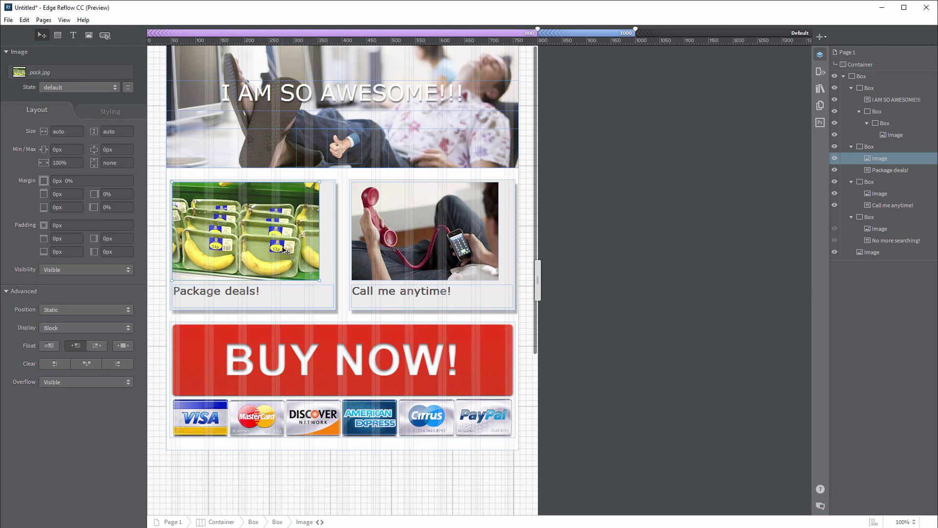
{"action": "left_click", "coordinate": [50, 131]}
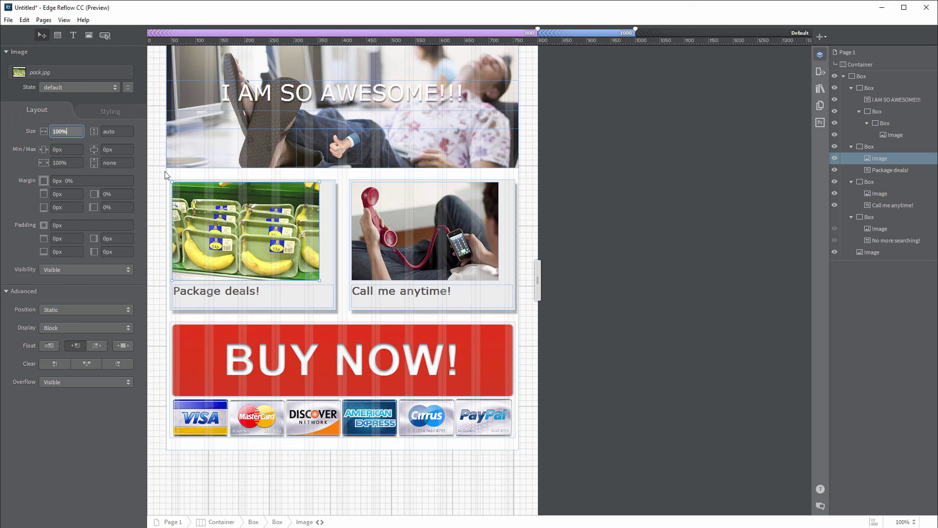
{"action": "left_click", "coordinate": [355, 223]}
{"action": "left_click", "coordinate": [64, 132]}
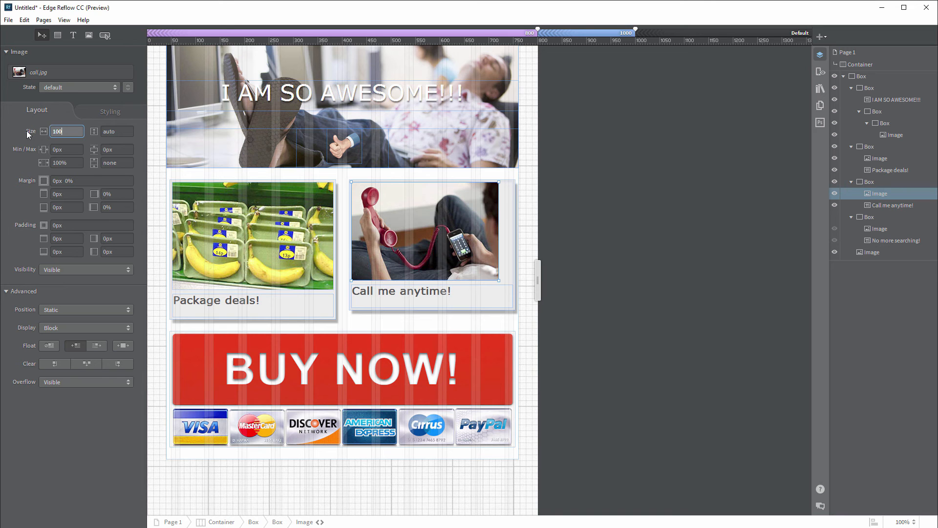
{"action": "type", "text": "100%"}
{"action": "key", "text": "Return"}
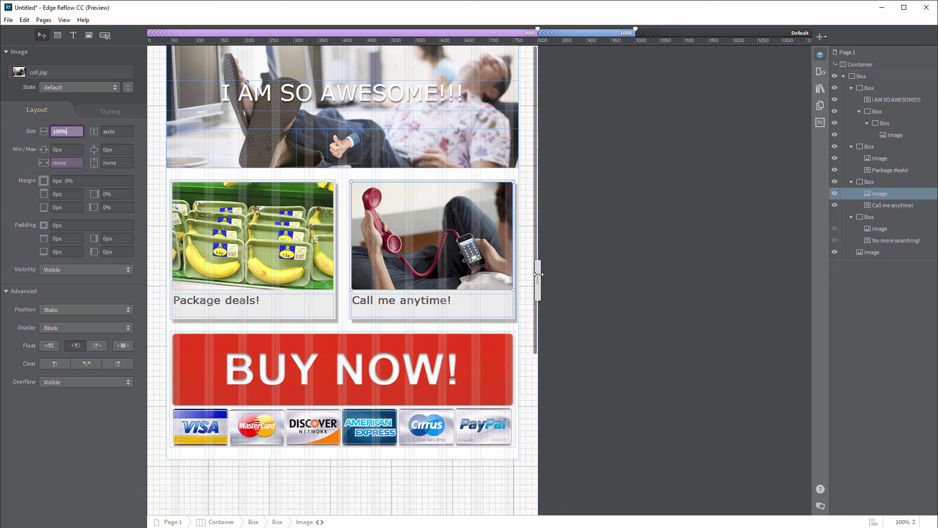
{"action": "left_click_drag", "start_coordinate": [538, 275], "coordinate": [468, 282]}
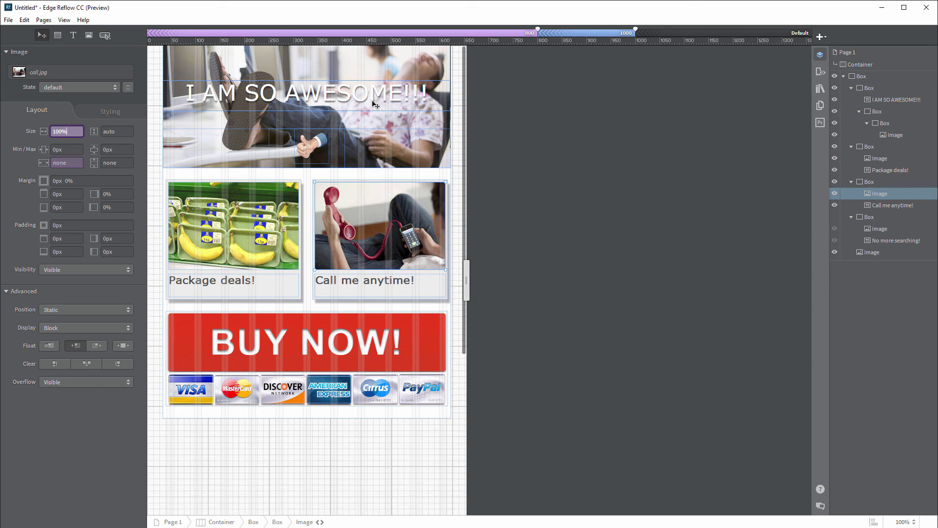
Step: Add a 650 px breakpoint and set the I AM SO AWESOME!!! headline size to 2em
{"action": "left_click", "coordinate": [823, 38]}
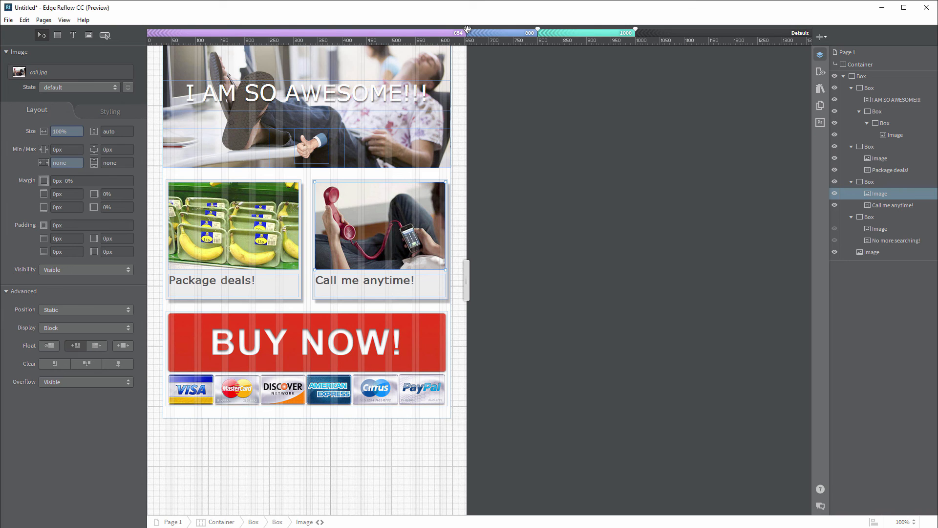
{"action": "left_click_drag", "start_coordinate": [467, 29], "coordinate": [464, 29]}
{"action": "left_click", "coordinate": [352, 104]}
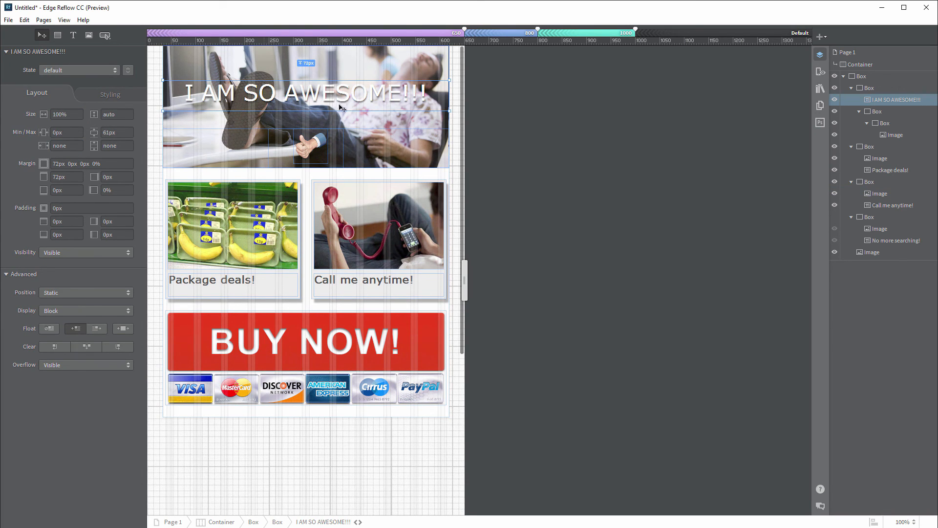
{"action": "left_click", "coordinate": [105, 92]}
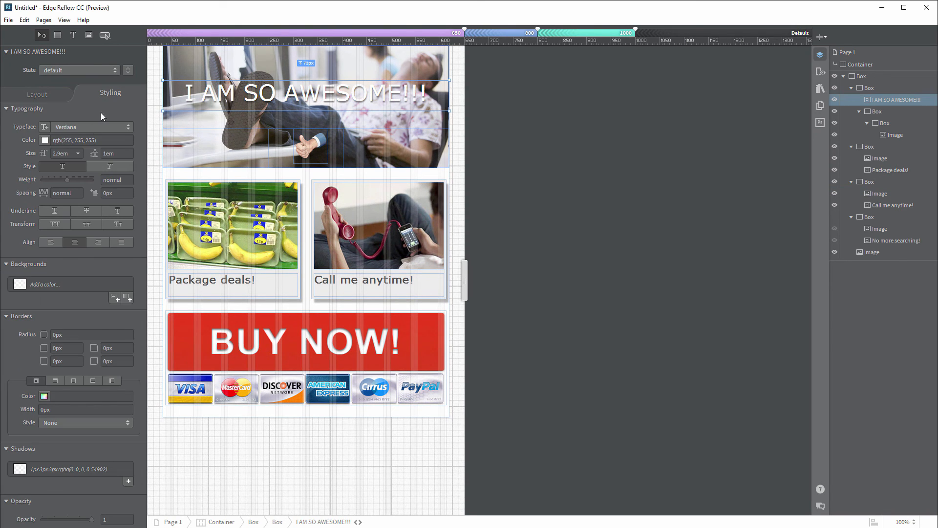
{"action": "left_click", "coordinate": [61, 153]}
{"action": "type", "text": "2em"}
{"action": "key", "text": "Tab"}
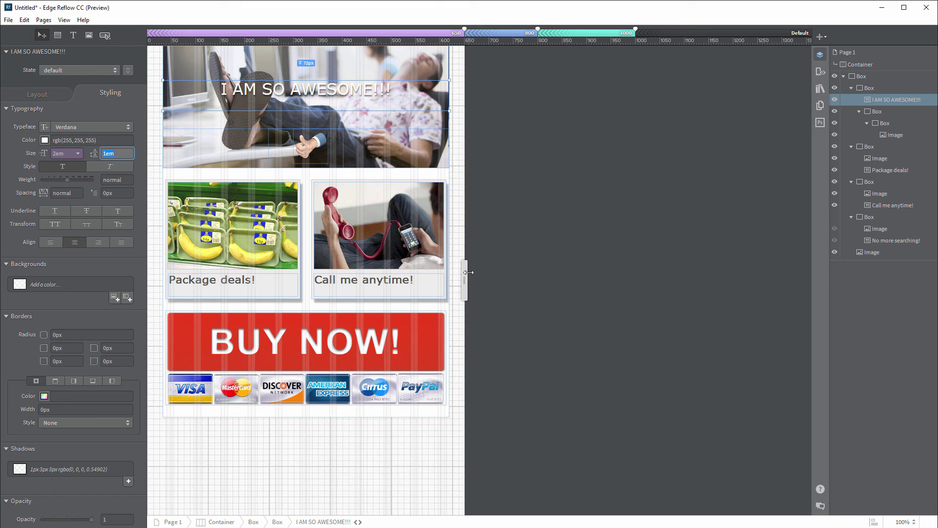
Step: Narrow the page to 400 px, add a breakpoint there, and shrink the headline to 1.5em
{"action": "left_click_drag", "start_coordinate": [465, 273], "coordinate": [348, 271]}
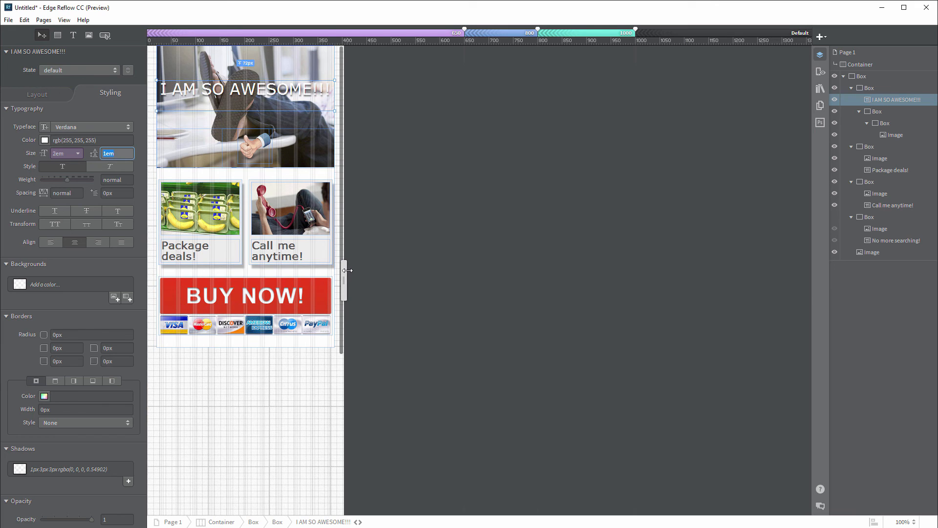
{"action": "left_click", "coordinate": [819, 37]}
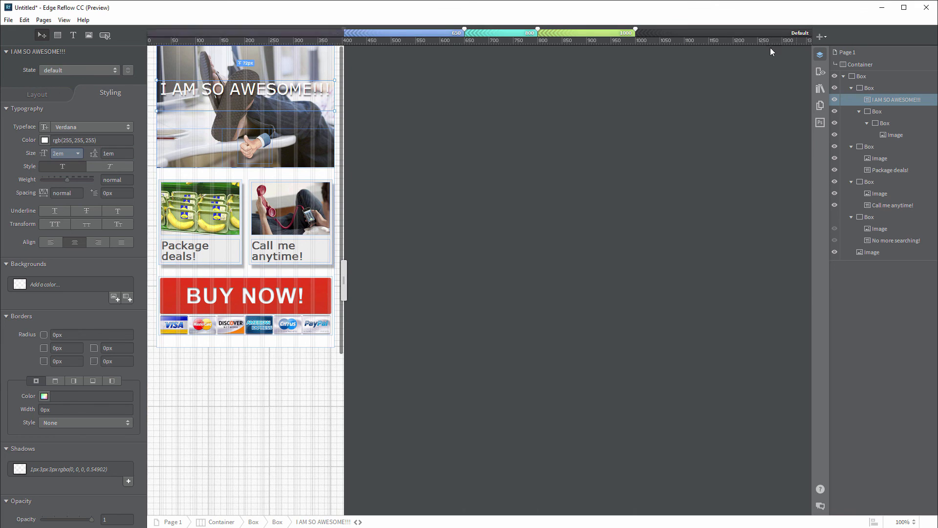
{"action": "left_click_drag", "start_coordinate": [342, 30], "coordinate": [340, 30]}
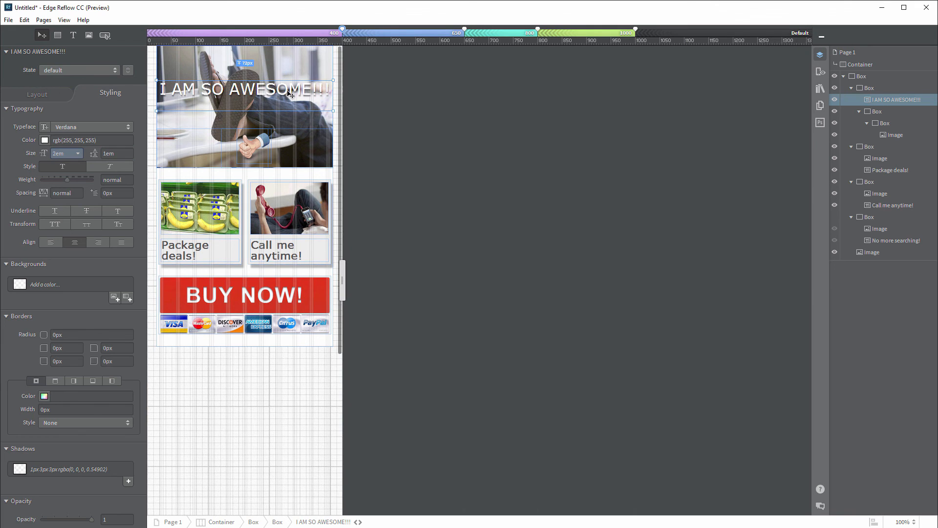
{"action": "double_click", "coordinate": [65, 154]}
{"action": "type", "text": "1.5em"}
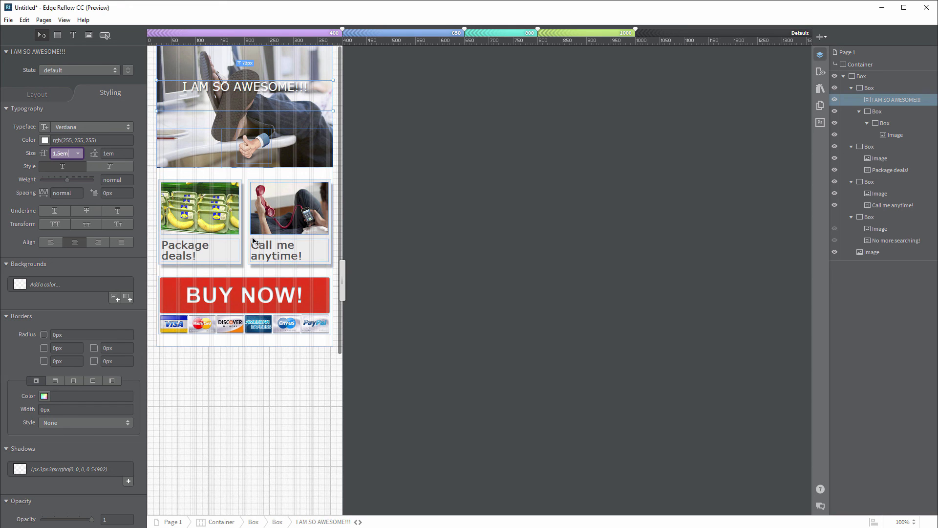
{"action": "left_click", "coordinate": [277, 189]}
{"action": "left_click_drag", "start_coordinate": [276, 190], "coordinate": [229, 273]}
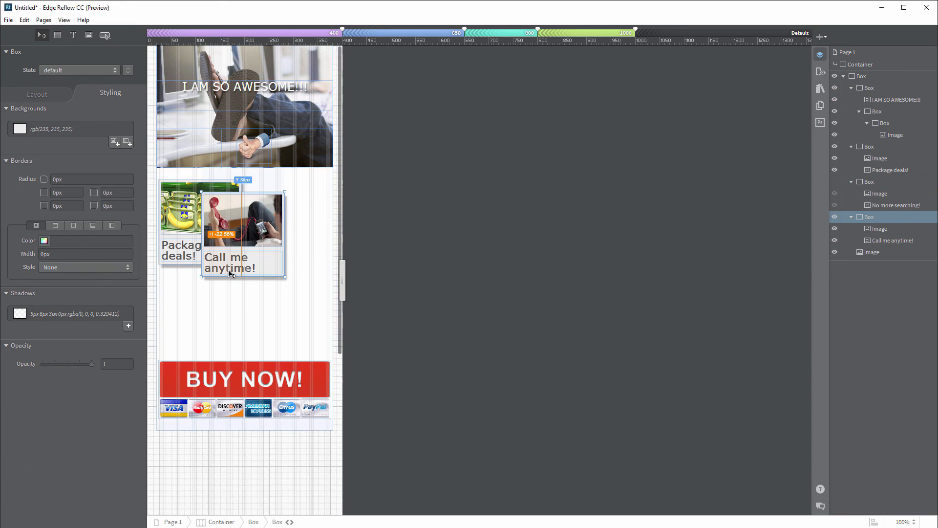
Step: Stack the Call me anytime! card beneath the Package deals! card
{"action": "left_click_drag", "start_coordinate": [263, 197], "coordinate": [253, 279]}
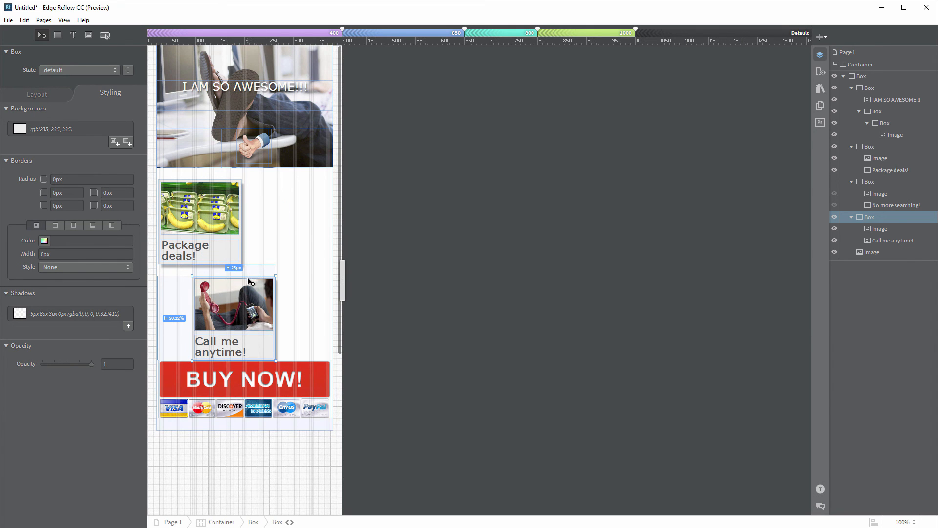
{"action": "left_click_drag", "start_coordinate": [241, 278], "coordinate": [210, 283]}
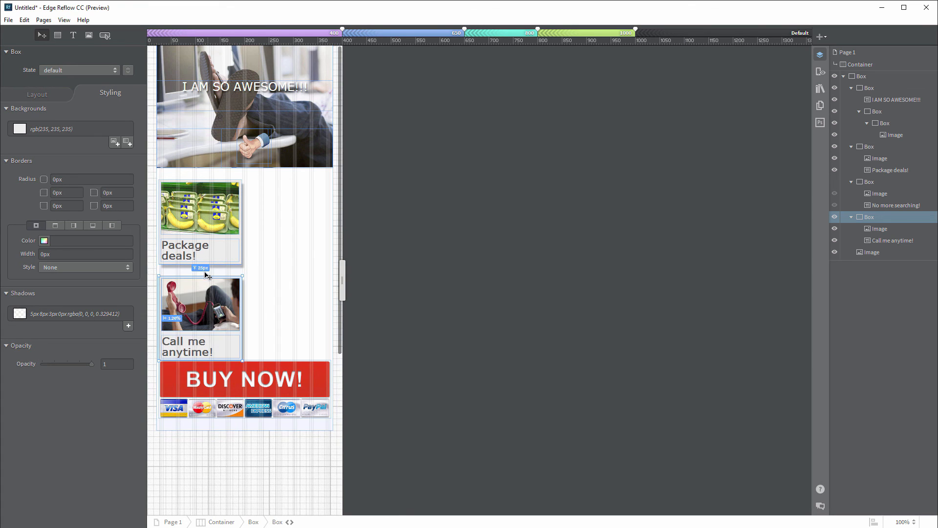
{"action": "left_click", "coordinate": [241, 245]}
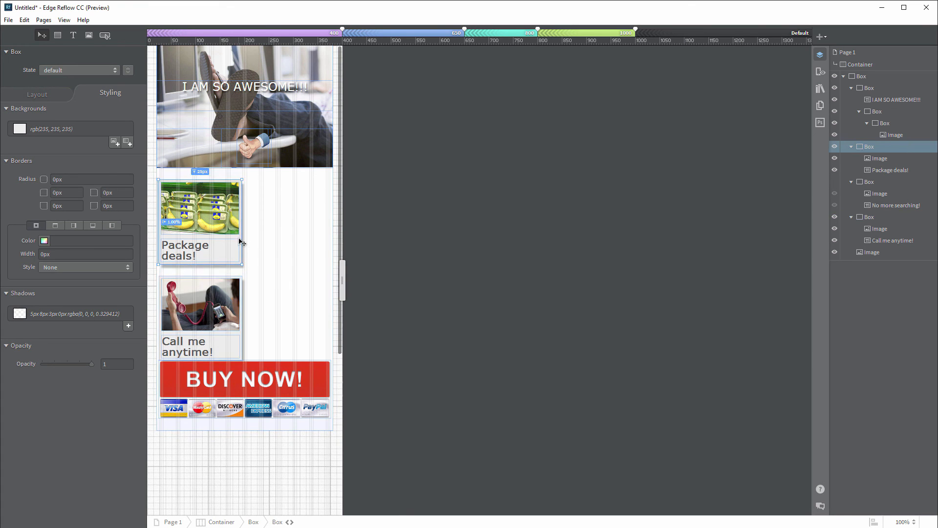
Step: Set both the Package deals! and Call me anytime! cards to 98% width
{"action": "left_click", "coordinate": [40, 95]}
{"action": "left_click", "coordinate": [66, 115]}
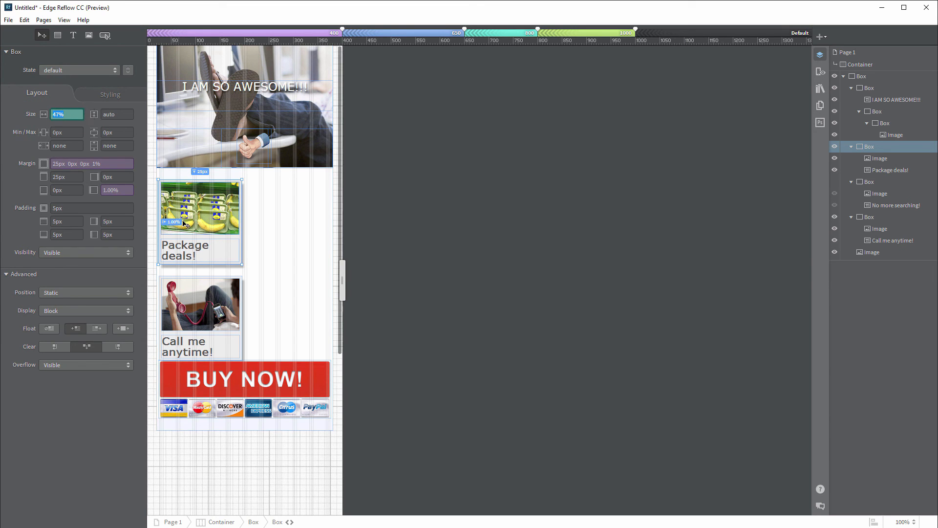
{"action": "type", "text": "98%"}
{"action": "key", "text": "Return"}
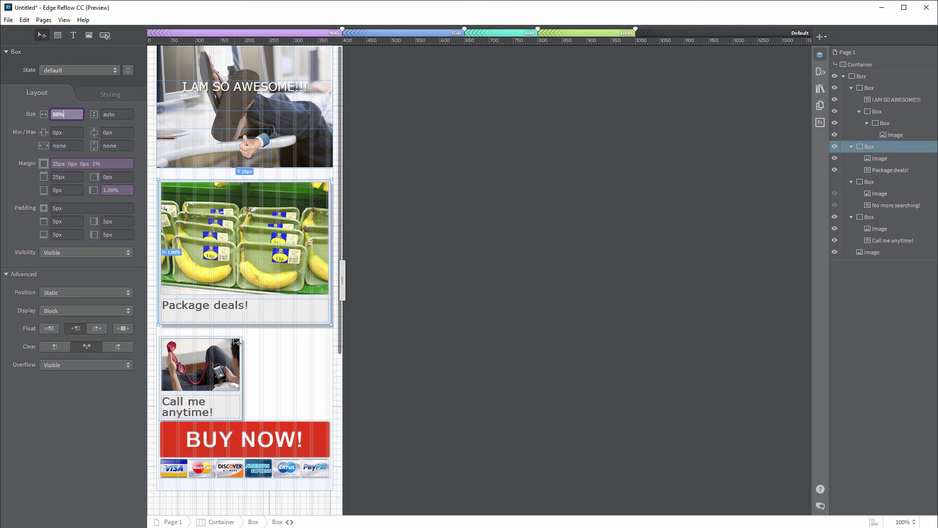
{"action": "left_click", "coordinate": [234, 366]}
{"action": "left_click", "coordinate": [66, 114]}
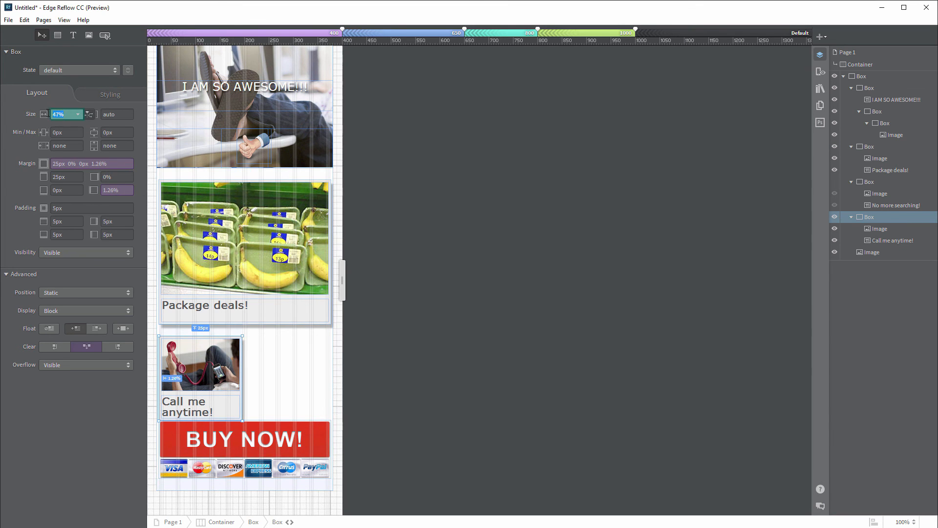
{"action": "type", "text": "98%"}
{"action": "key", "text": "Return"}
{"action": "scroll", "coordinate": [260, 310], "scroll_direction": "down", "scroll_amount": 3}
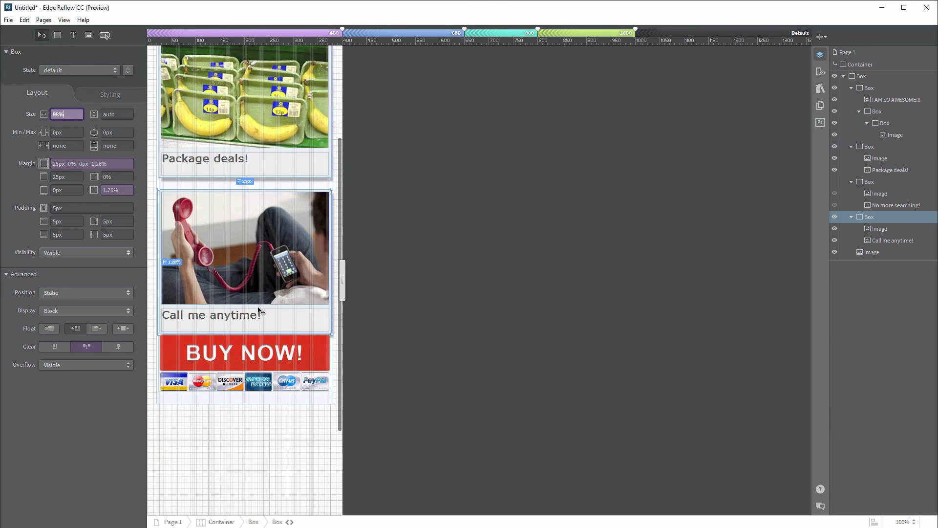
{"action": "left_click", "coordinate": [297, 351]}
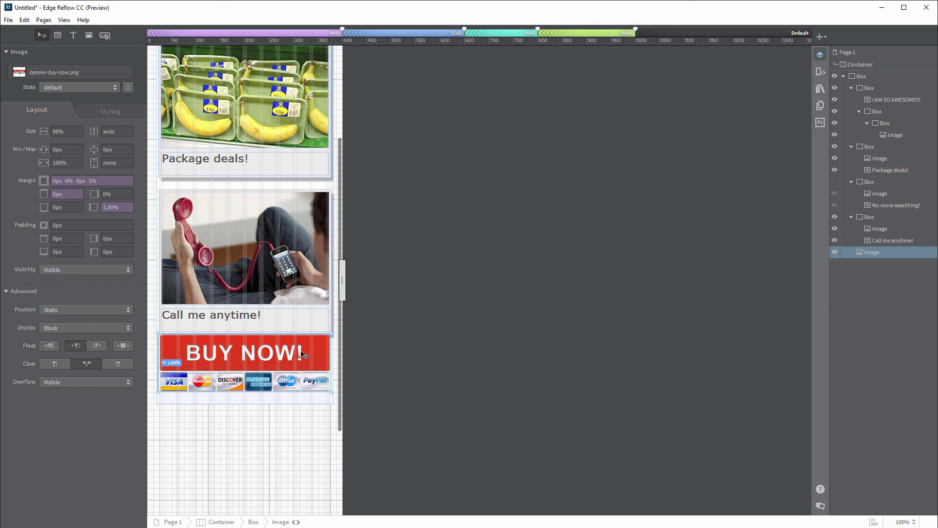
Step: Push the BUY NOW banner down 25px and give it a 1% left margin
{"action": "left_click_drag", "start_coordinate": [303, 355], "coordinate": [300, 369]}
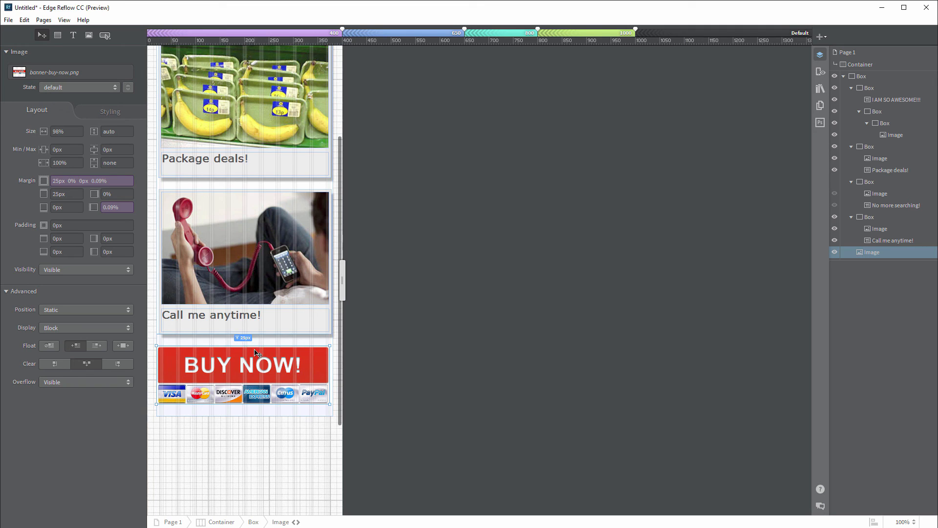
{"action": "left_click", "coordinate": [111, 207]}
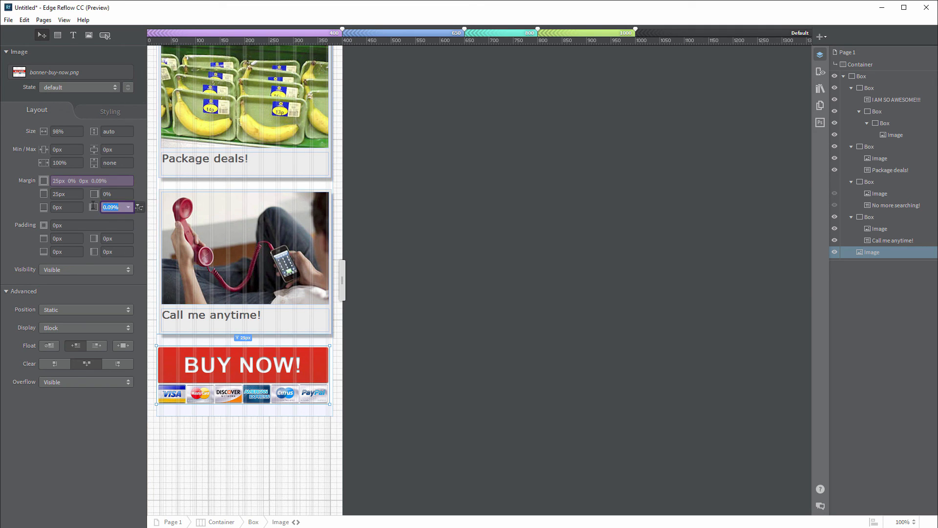
{"action": "type", "text": "1"}
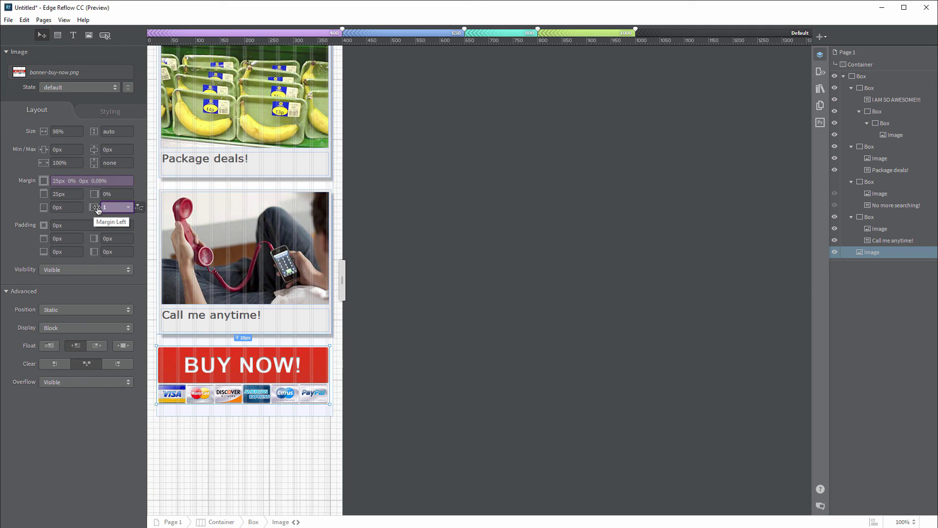
{"action": "type", "text": "%"}
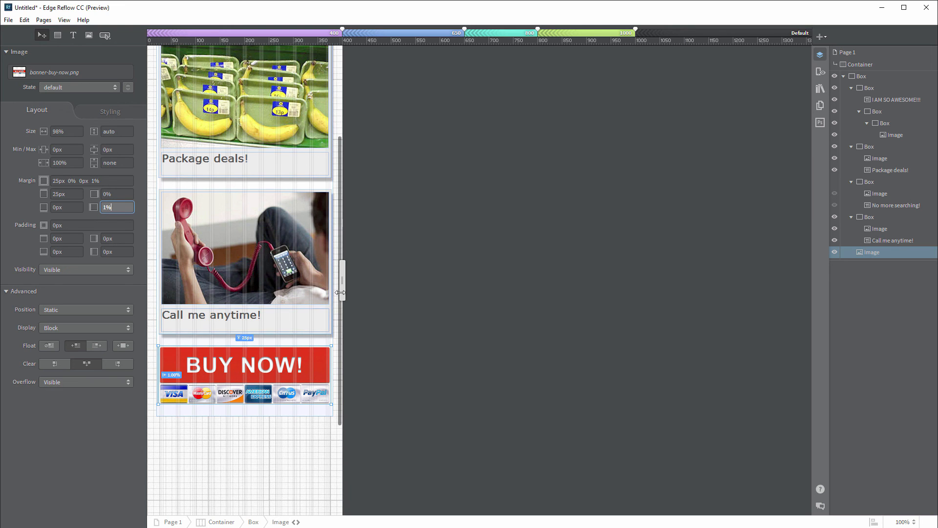
Step: Preview the page full-window and widen it back to full desktop width
{"action": "scroll", "coordinate": [274, 304], "scroll_direction": "up", "scroll_amount": 3}
{"action": "scroll", "coordinate": [279, 305], "scroll_direction": "down", "scroll_amount": 6}
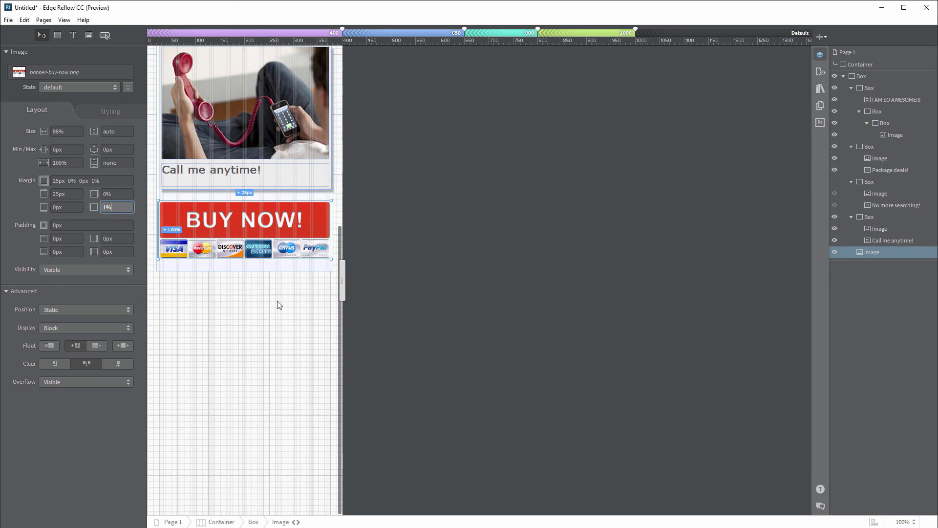
{"action": "scroll", "coordinate": [278, 305], "scroll_direction": "up", "scroll_amount": 5}
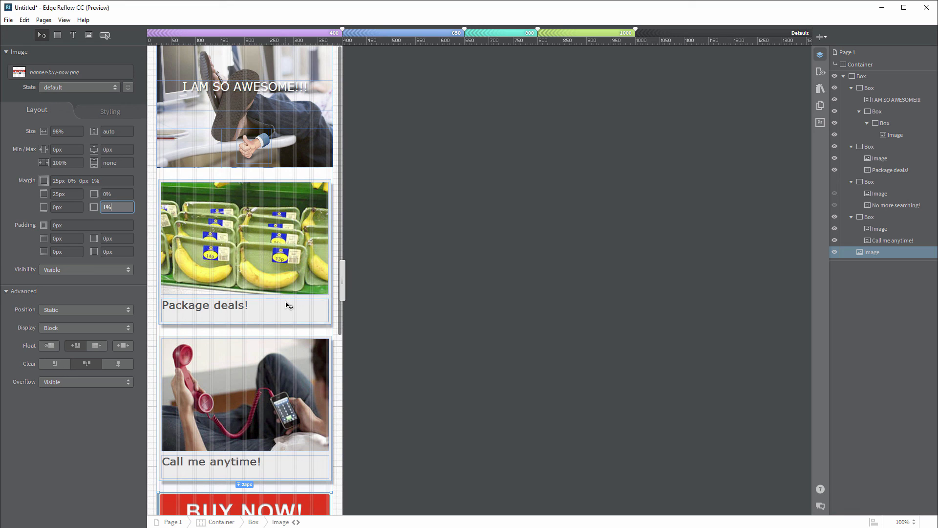
{"action": "key", "text": "Tab"}
{"action": "left_click_drag", "start_coordinate": [343, 288], "coordinate": [915, 288]}
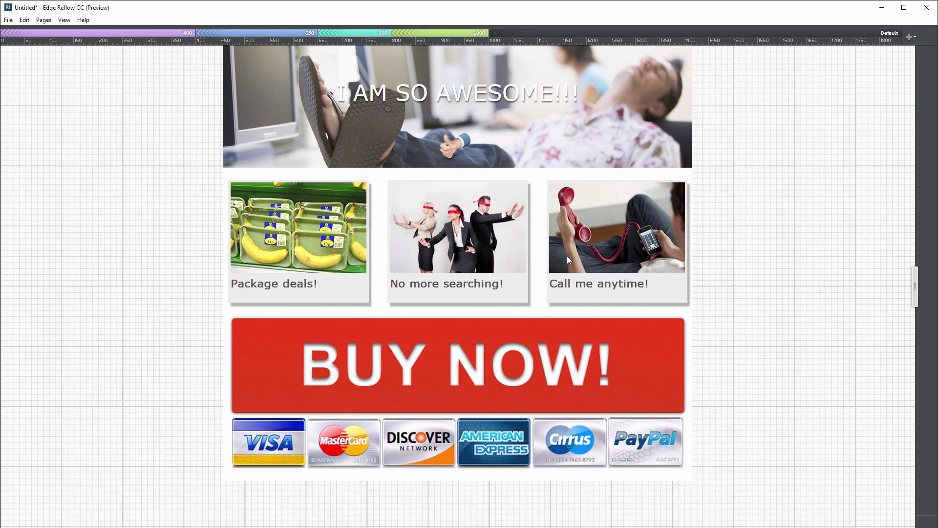
Step: Return to the editing view and open the File menu to export for a code editor
{"action": "key", "text": "Tab"}
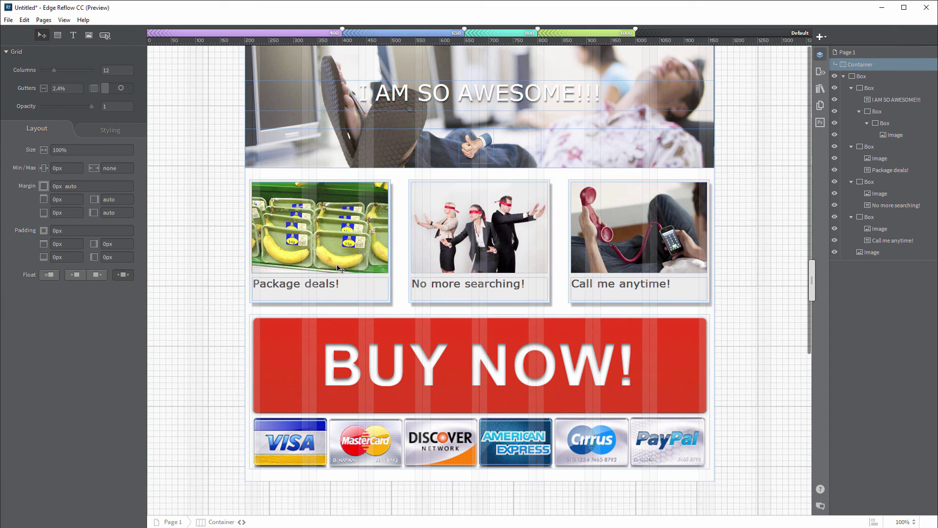
{"action": "left_click", "coordinate": [7, 21]}
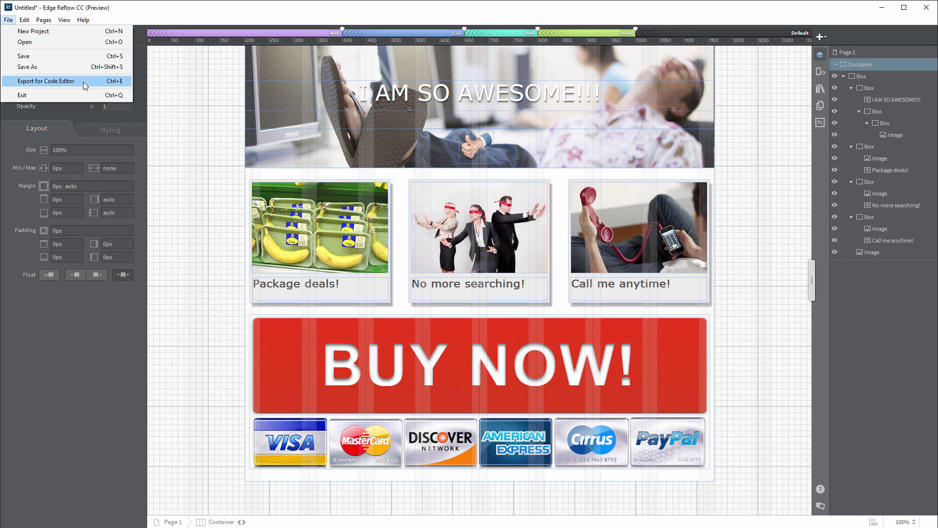